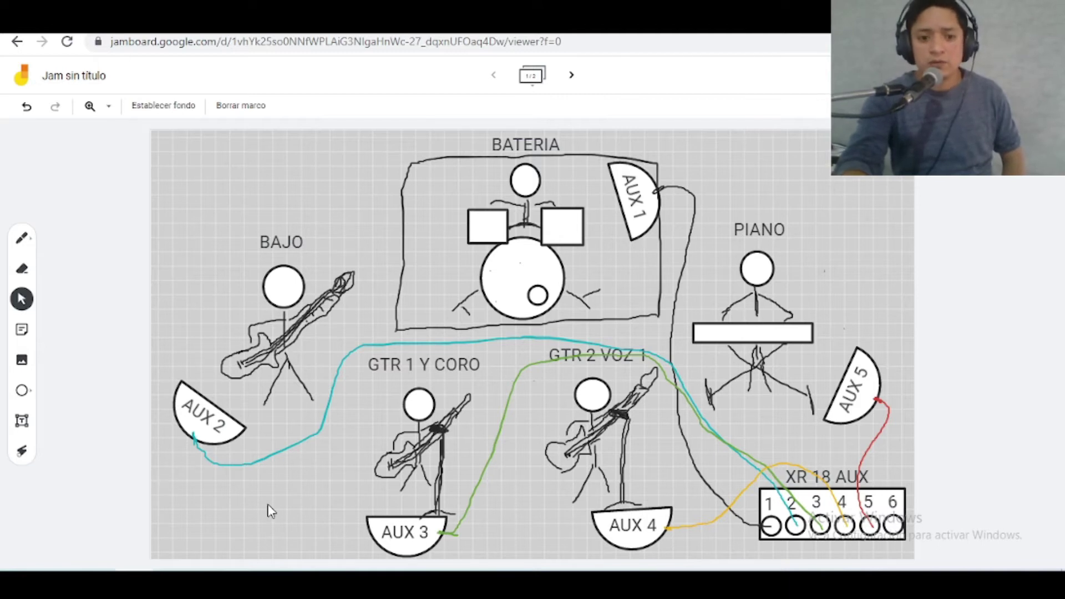
- Switch to X AIR Edit and raise the BOMBO fader to -0.7 dB and the CAJA fader to -10.0 dB in the main mix
{"action": "mouse_move", "coordinate": [198, 566]}
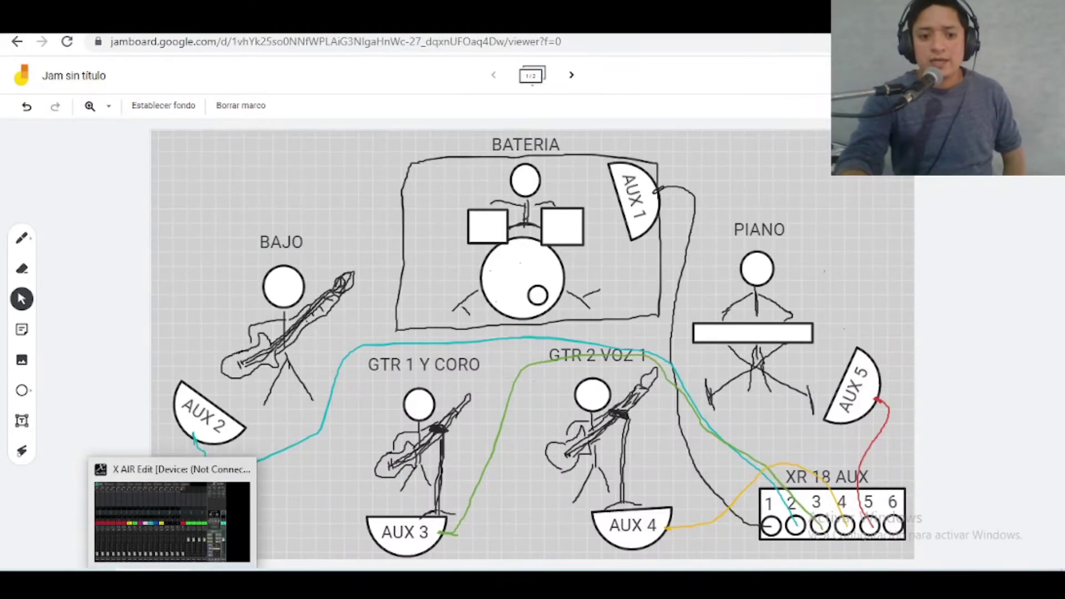
{"action": "left_click", "coordinate": [198, 541]}
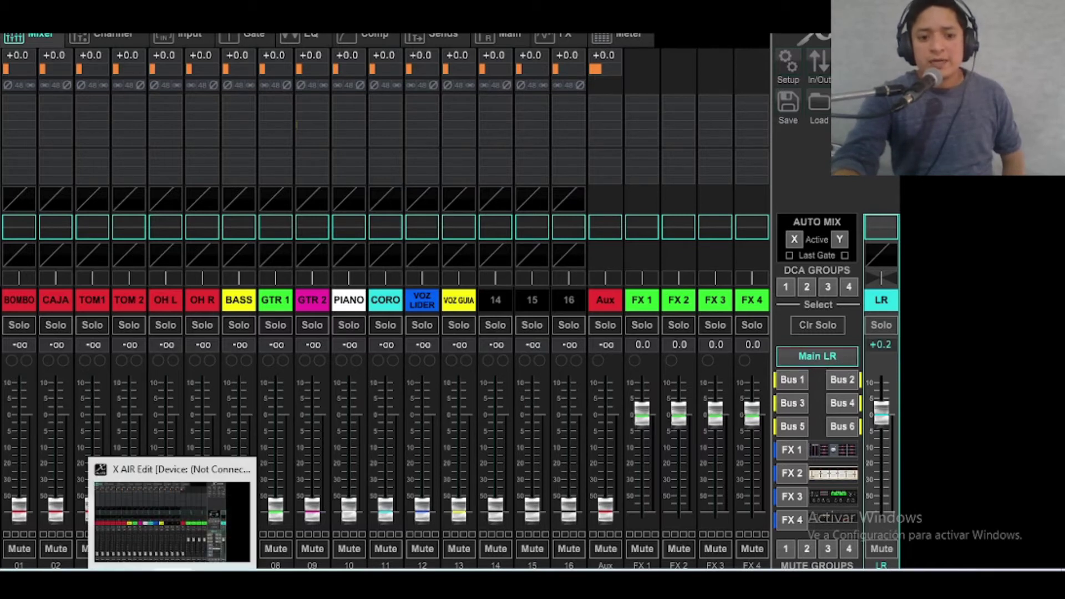
{"action": "left_click", "coordinate": [136, 588]}
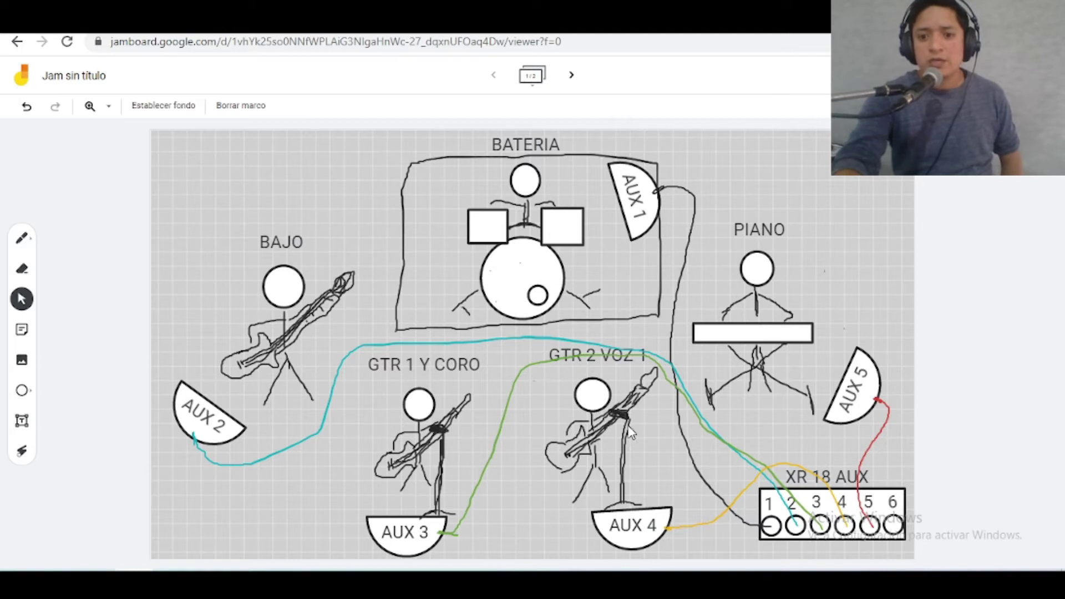
{"action": "mouse_move", "coordinate": [172, 583]}
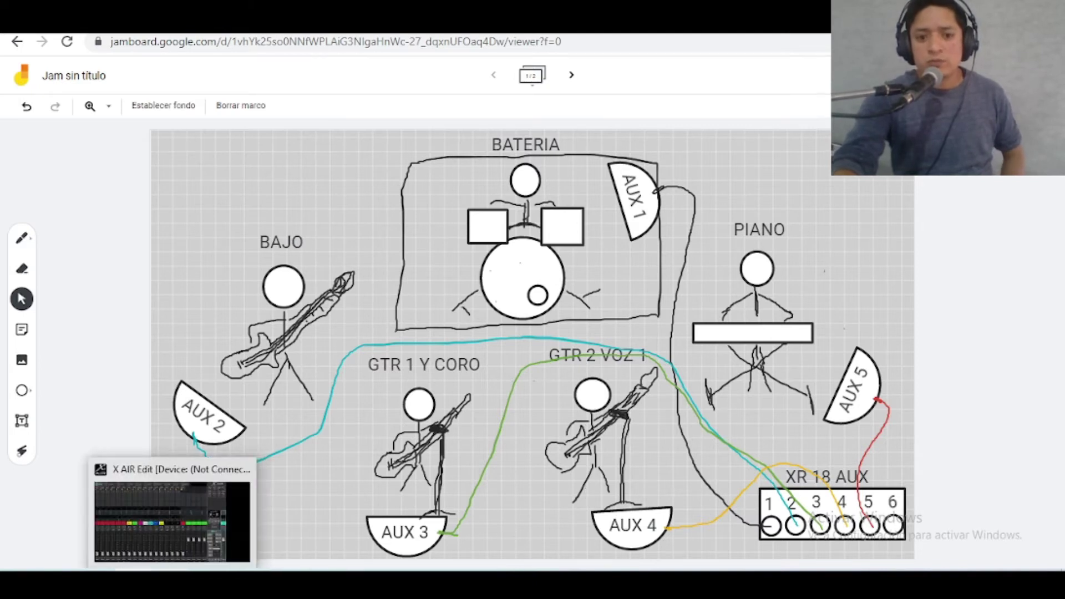
{"action": "left_click", "coordinate": [182, 481]}
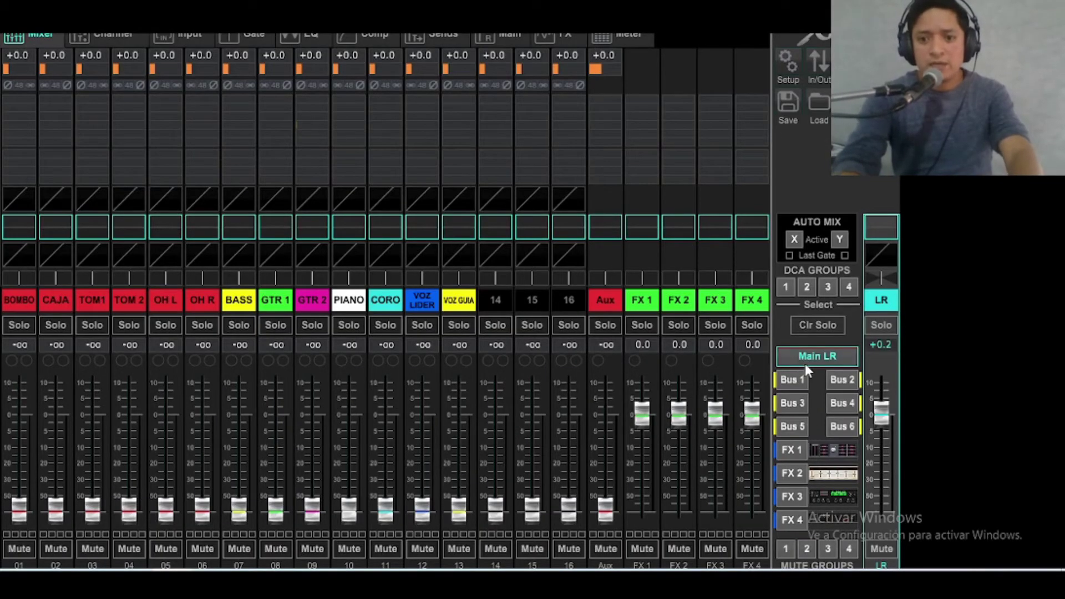
{"action": "left_click_drag", "start_coordinate": [22, 507], "coordinate": [28, 417]}
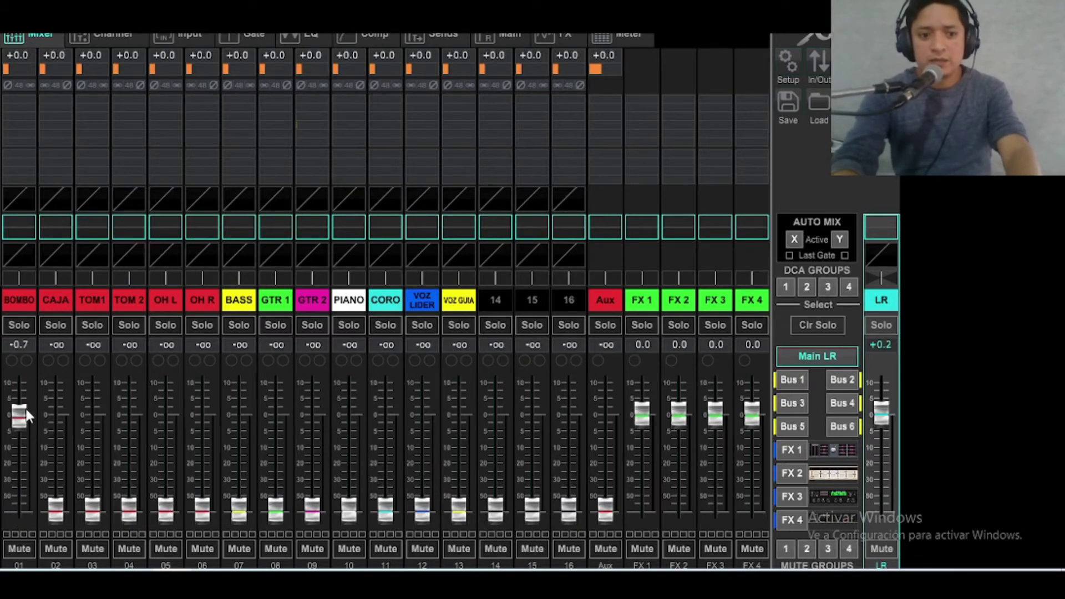
{"action": "left_click_drag", "start_coordinate": [55, 506], "coordinate": [58, 441]}
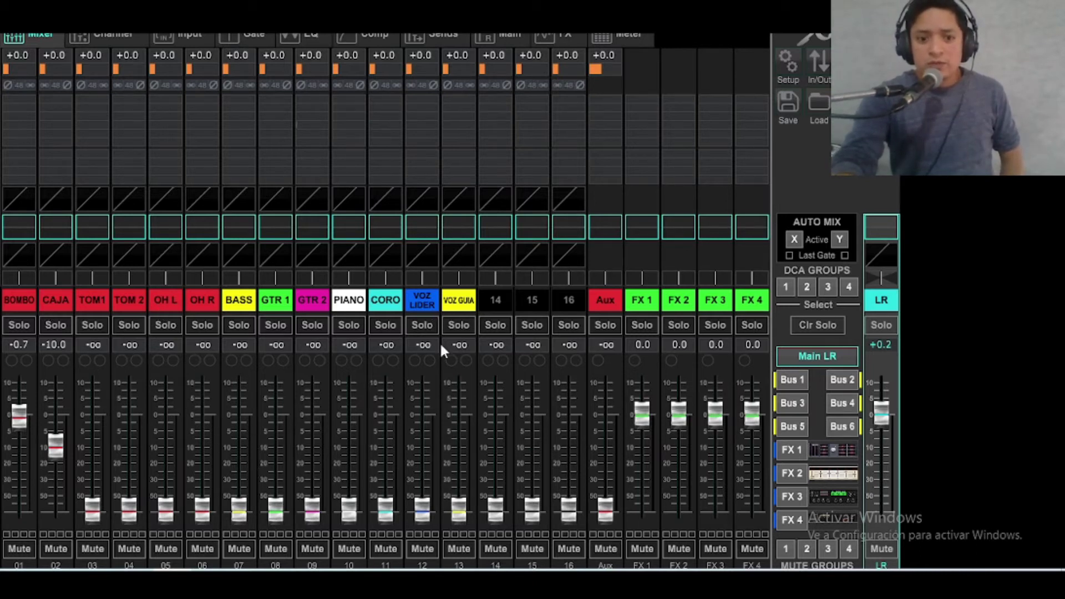
- Check the stage diagram in Jamboard, and review the X AIR Edit channels one by one from BASS to VOZ GUIA
{"action": "left_click", "coordinate": [133, 509]}
{"action": "mouse_move", "coordinate": [171, 586]}
{"action": "left_click", "coordinate": [172, 522]}
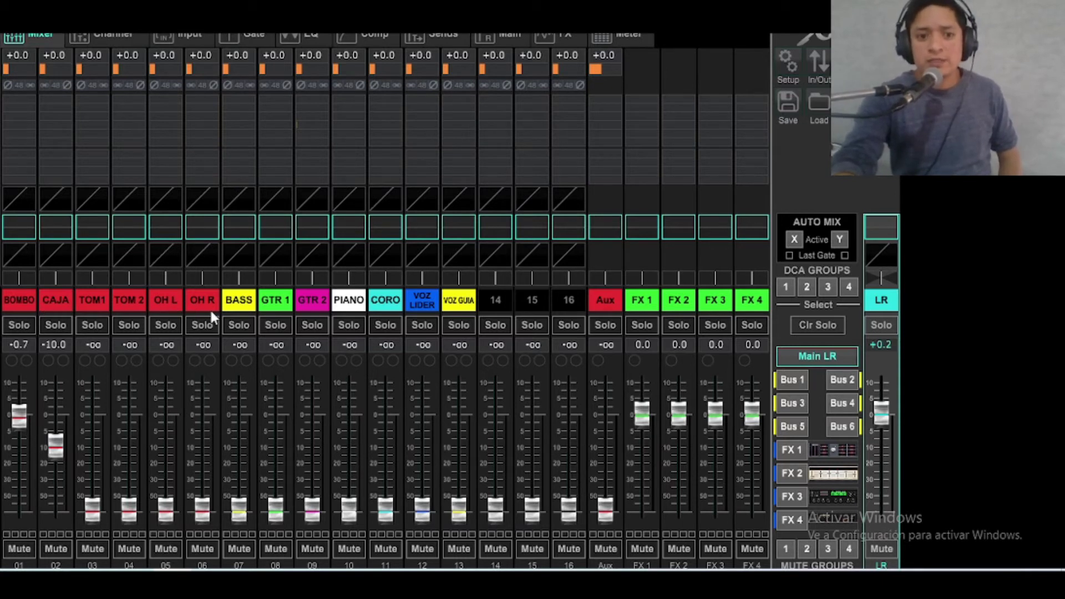
{"action": "left_click", "coordinate": [235, 307]}
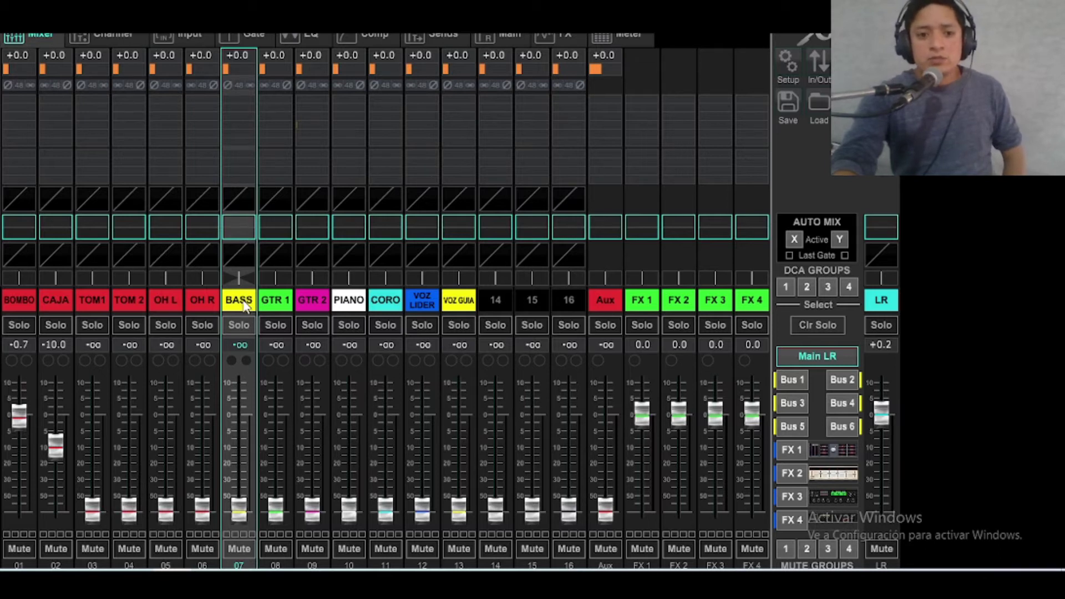
{"action": "left_click", "coordinate": [272, 307]}
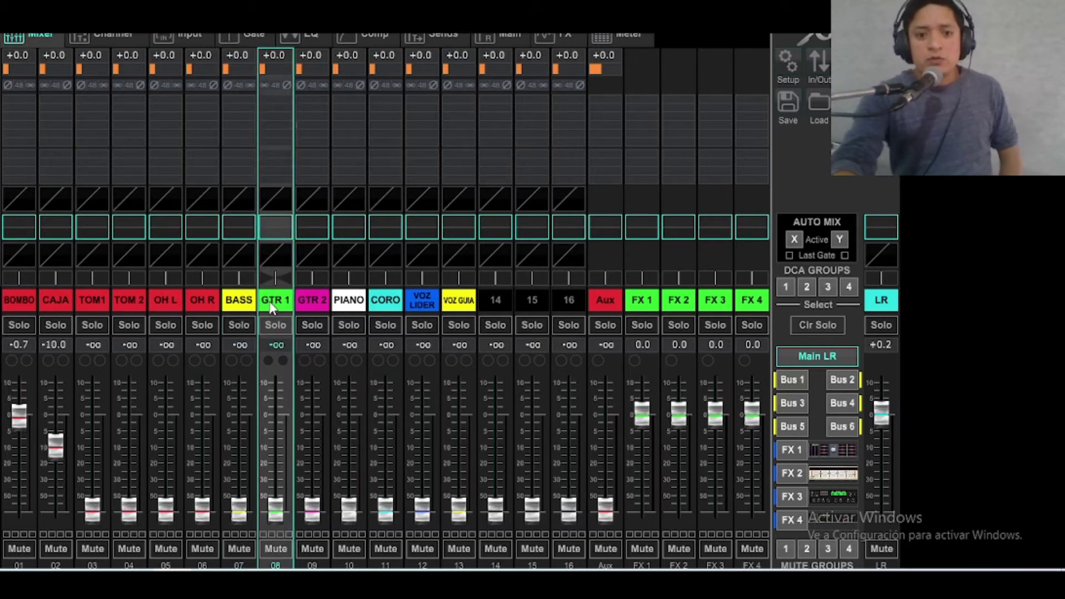
{"action": "left_click", "coordinate": [307, 304]}
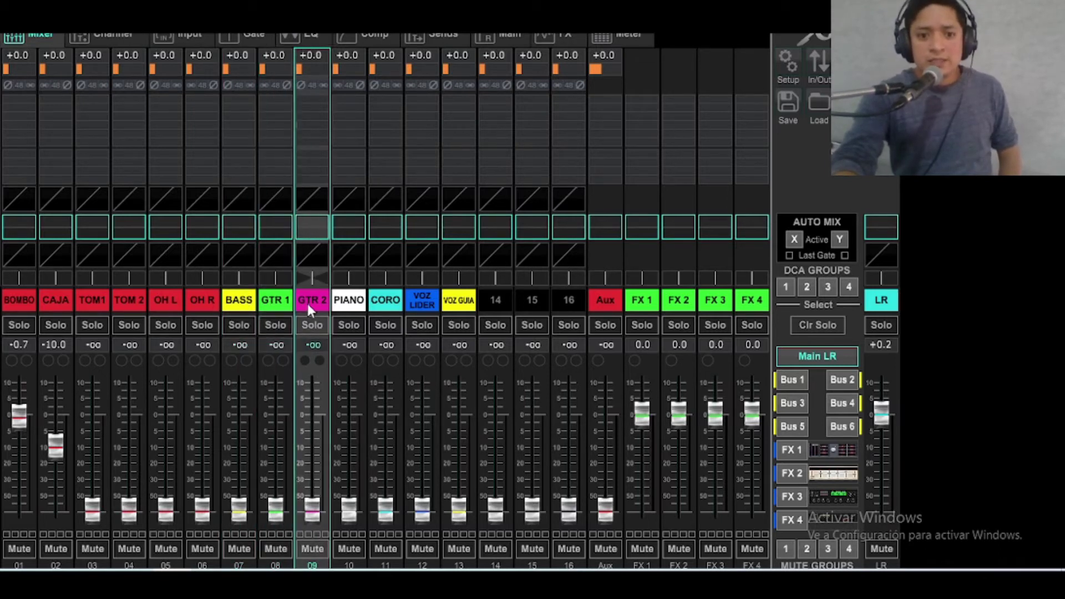
{"action": "left_click", "coordinate": [345, 303]}
{"action": "left_click", "coordinate": [383, 303]}
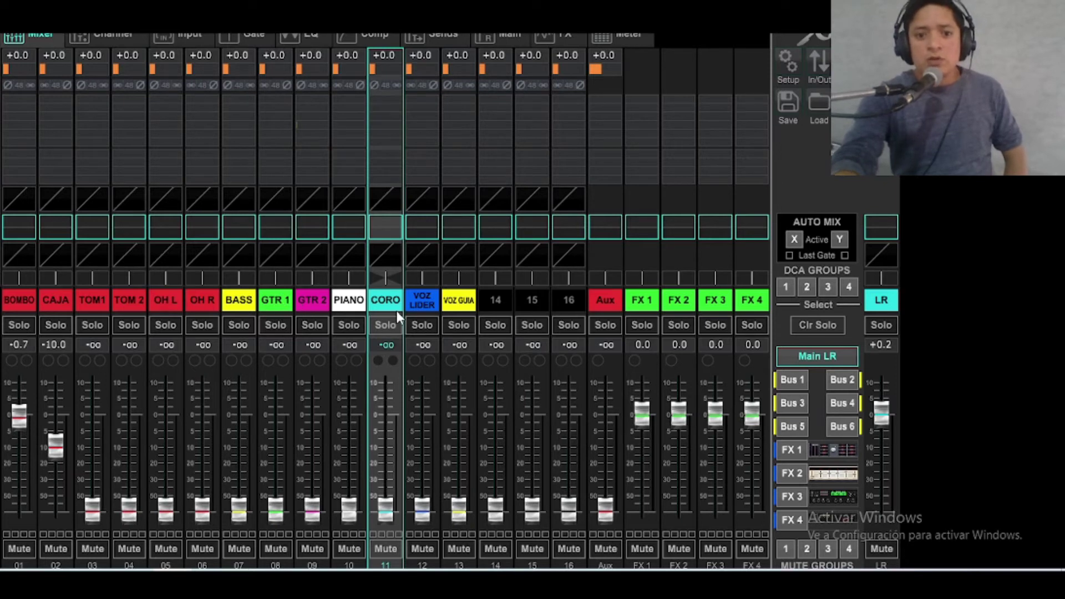
{"action": "left_click", "coordinate": [418, 300]}
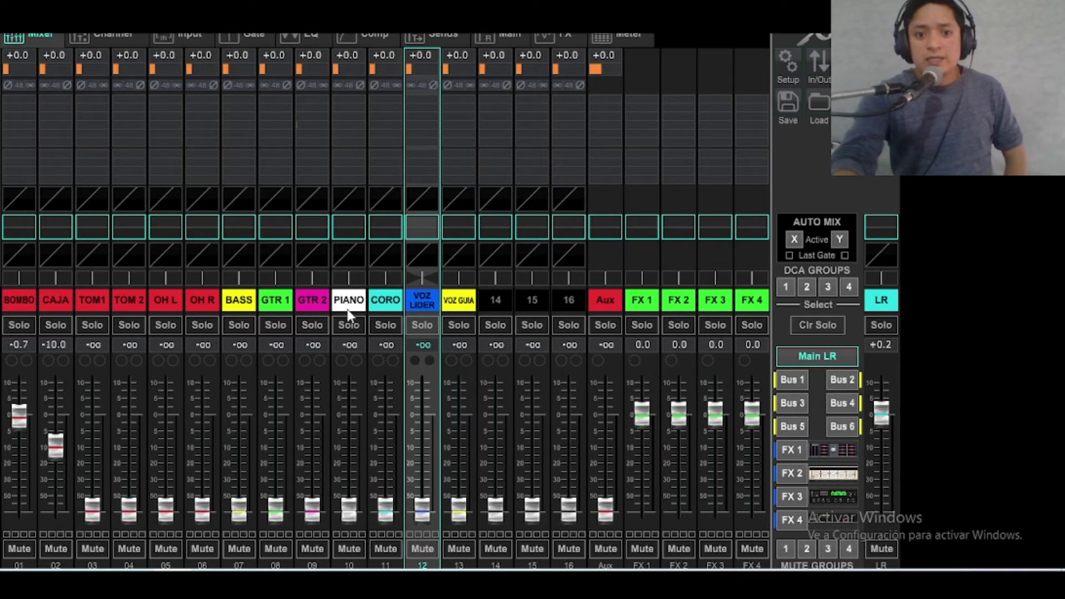
{"action": "left_click", "coordinate": [458, 311]}
{"action": "left_click", "coordinate": [414, 299]}
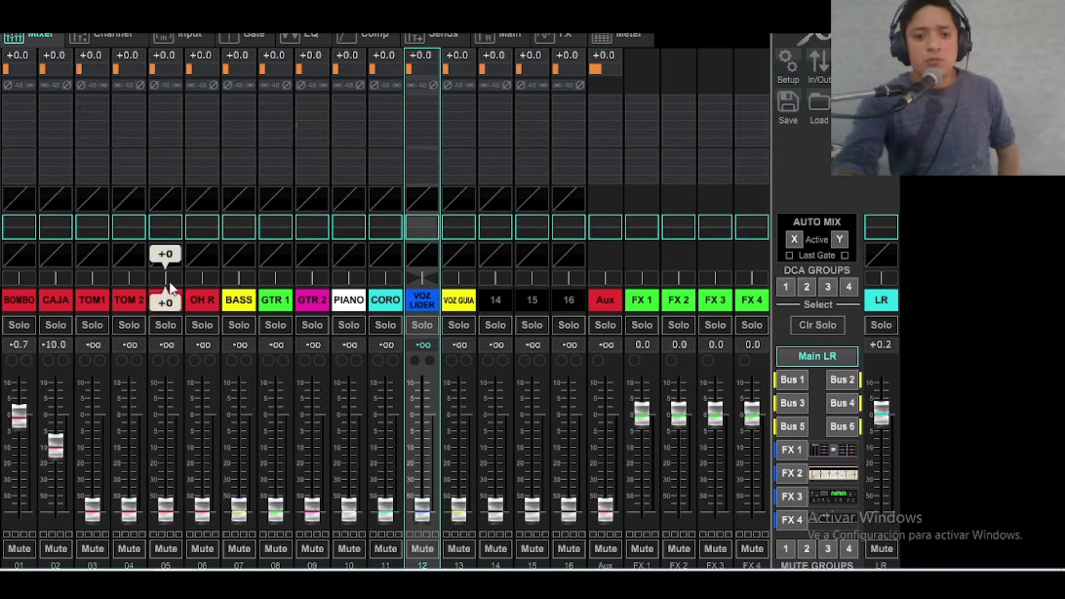
- Set the main mix drum faders: CAJA -6.8, TOM1 -8.8, TOM 2 -4.6, OH L -5.1 and OH R -7.1 dB
{"action": "left_click", "coordinate": [18, 302]}
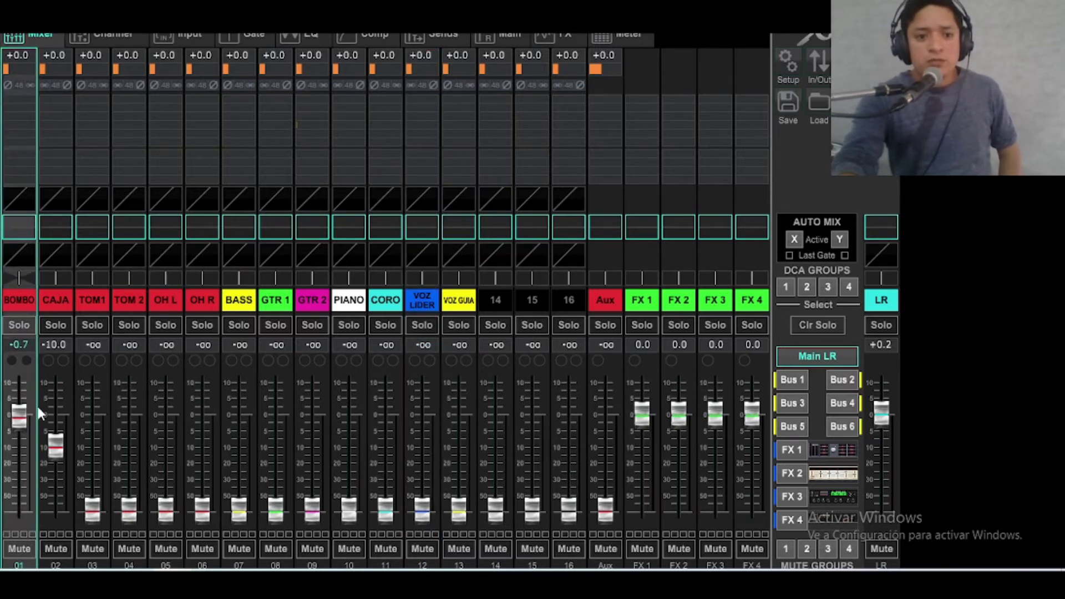
{"action": "left_click_drag", "start_coordinate": [61, 435], "coordinate": [61, 425]}
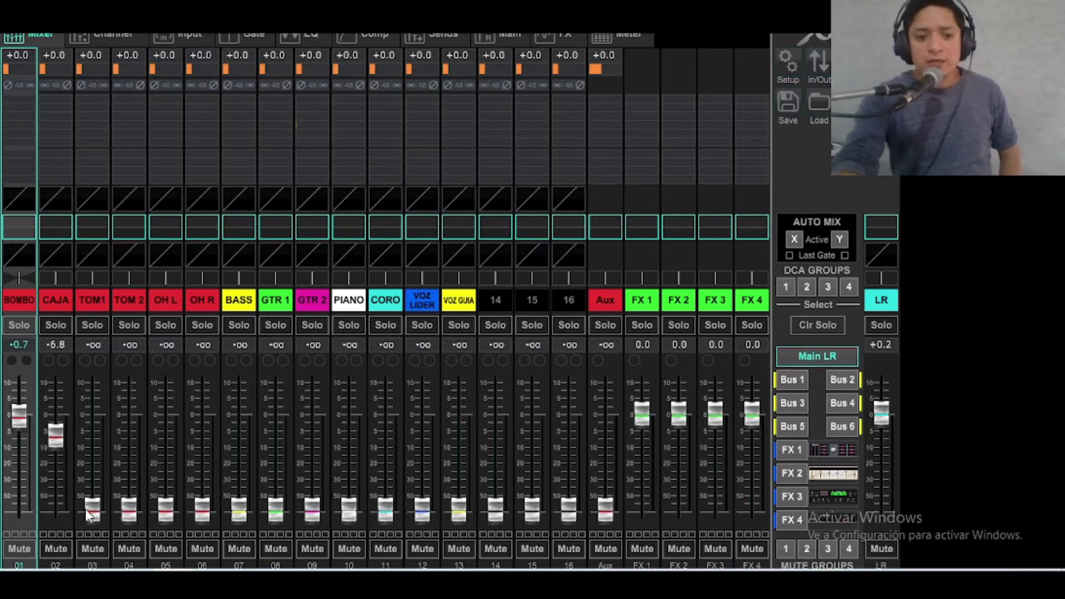
{"action": "left_click_drag", "start_coordinate": [89, 515], "coordinate": [92, 442]}
{"action": "left_click_drag", "start_coordinate": [127, 509], "coordinate": [133, 428]}
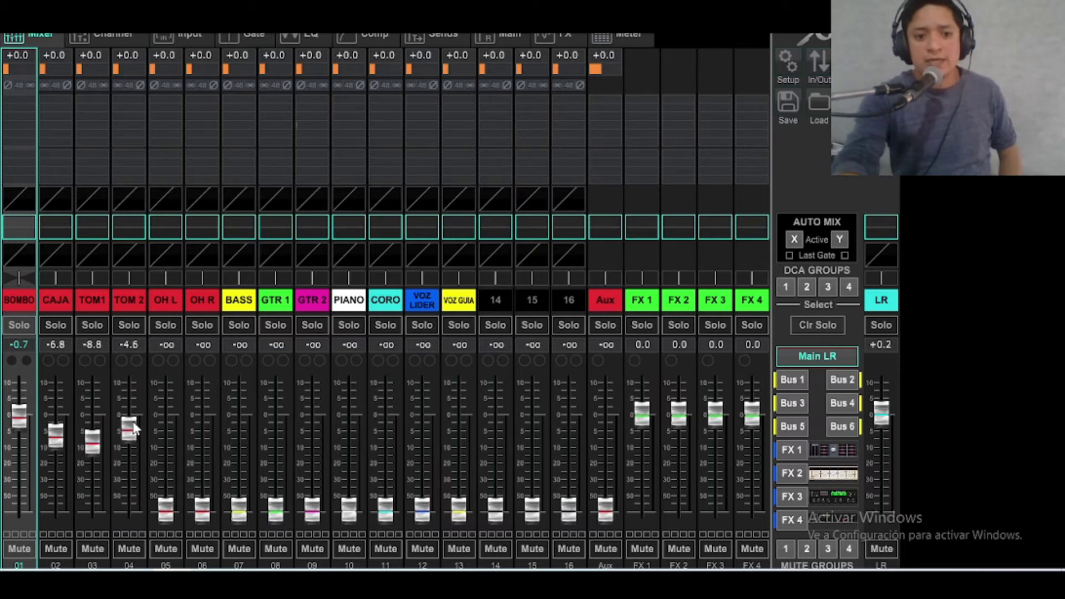
{"action": "left_click_drag", "start_coordinate": [166, 505], "coordinate": [166, 430]}
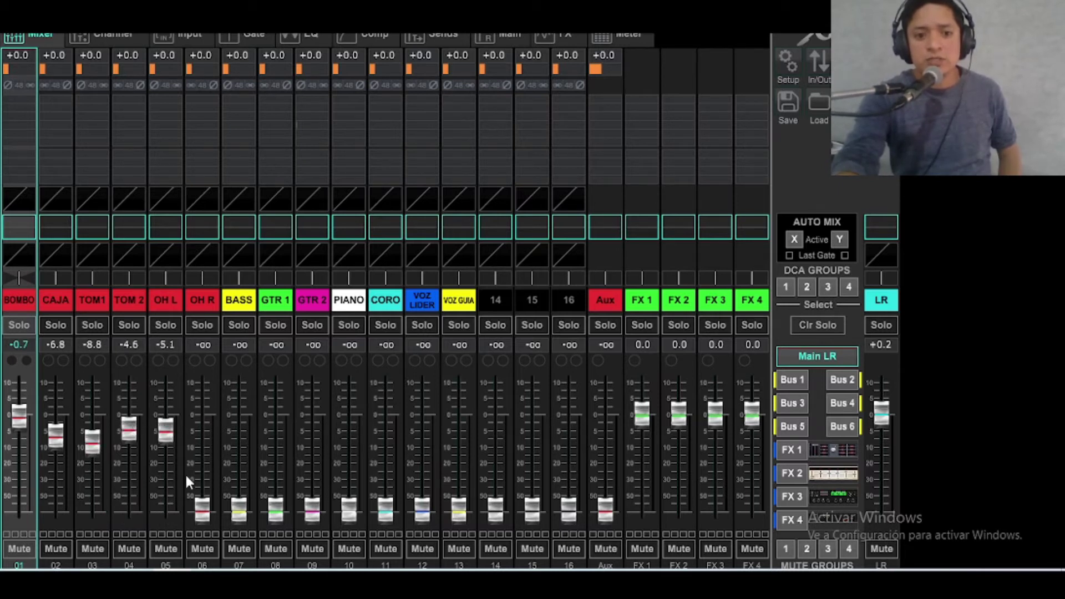
{"action": "left_click_drag", "start_coordinate": [203, 510], "coordinate": [205, 443]}
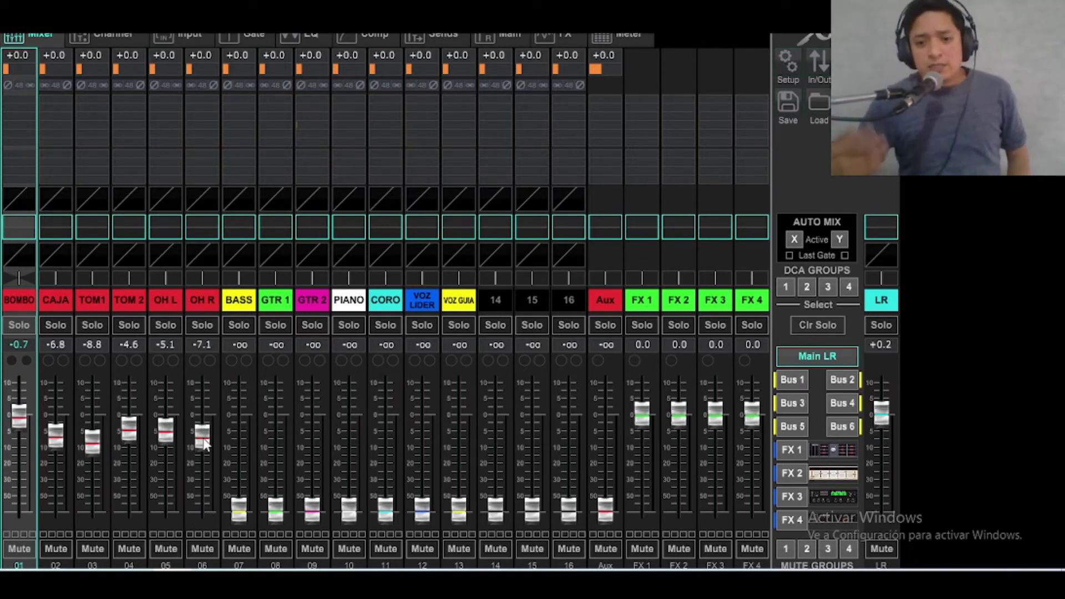
- Set the main mix faders to BASS -6.3, GTR 1 -12.5, GTR 2 -5.4, PIANO -7.8, CORO -6.1 and VOZ LIDER +1.7 dB
{"action": "left_click_drag", "start_coordinate": [239, 506], "coordinate": [240, 441]}
{"action": "left_click_drag", "start_coordinate": [276, 510], "coordinate": [276, 449]}
{"action": "left_click_drag", "start_coordinate": [312, 506], "coordinate": [312, 431]}
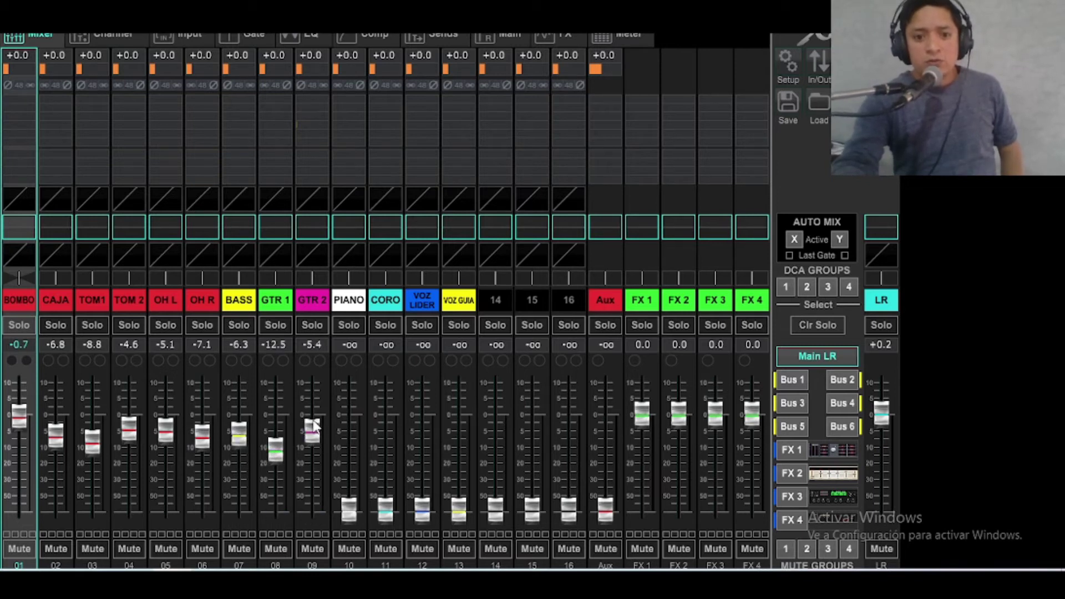
{"action": "left_click_drag", "start_coordinate": [350, 505], "coordinate": [348, 433]}
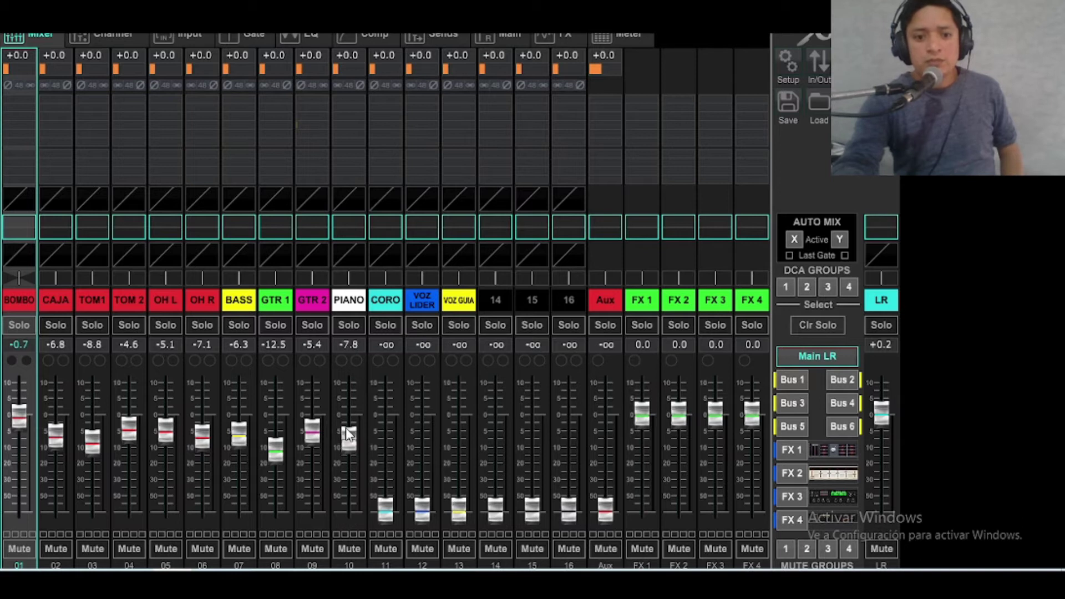
{"action": "left_click_drag", "start_coordinate": [391, 508], "coordinate": [391, 438]}
{"action": "left_click_drag", "start_coordinate": [421, 506], "coordinate": [422, 408]}
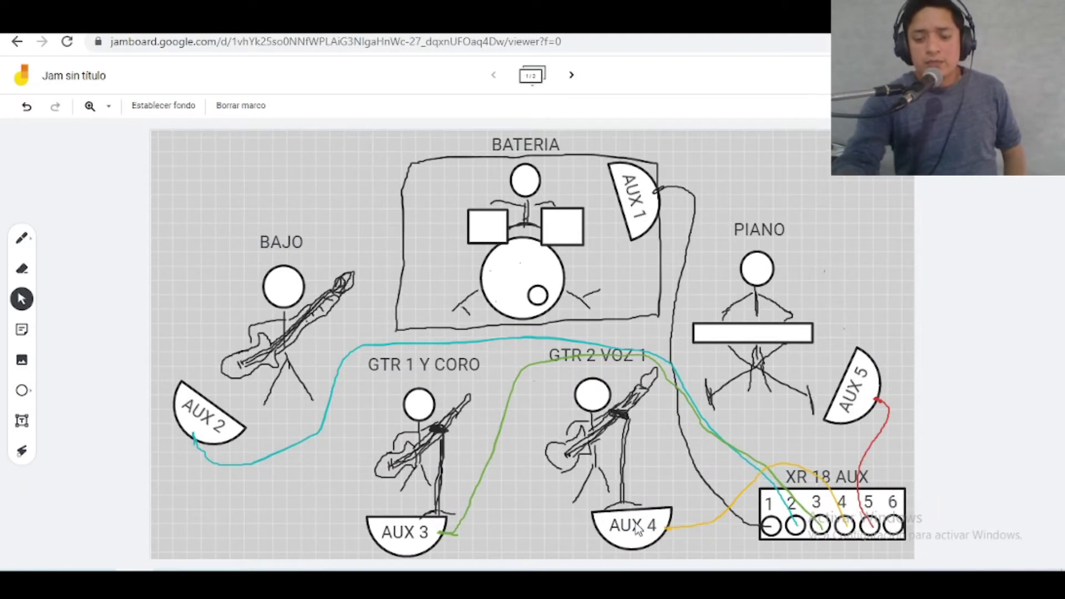
- Compare the mix with the Jamboard stage diagram, and set CAJA to -5.1 dB and BOMBO to -3.9 dB in X AIR Edit
{"action": "mouse_move", "coordinate": [172, 583]}
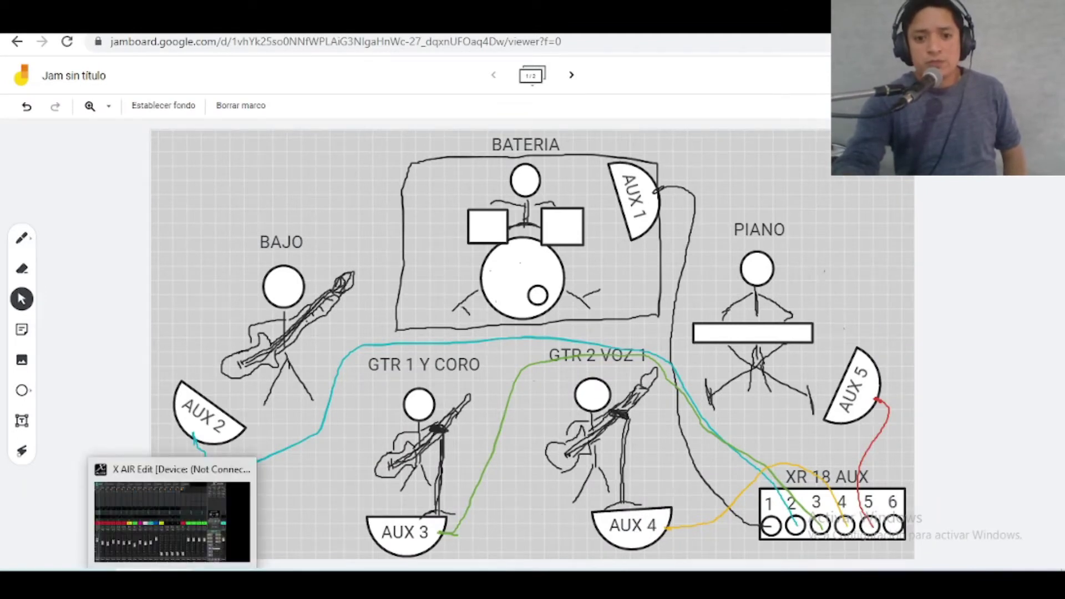
{"action": "left_click", "coordinate": [172, 521]}
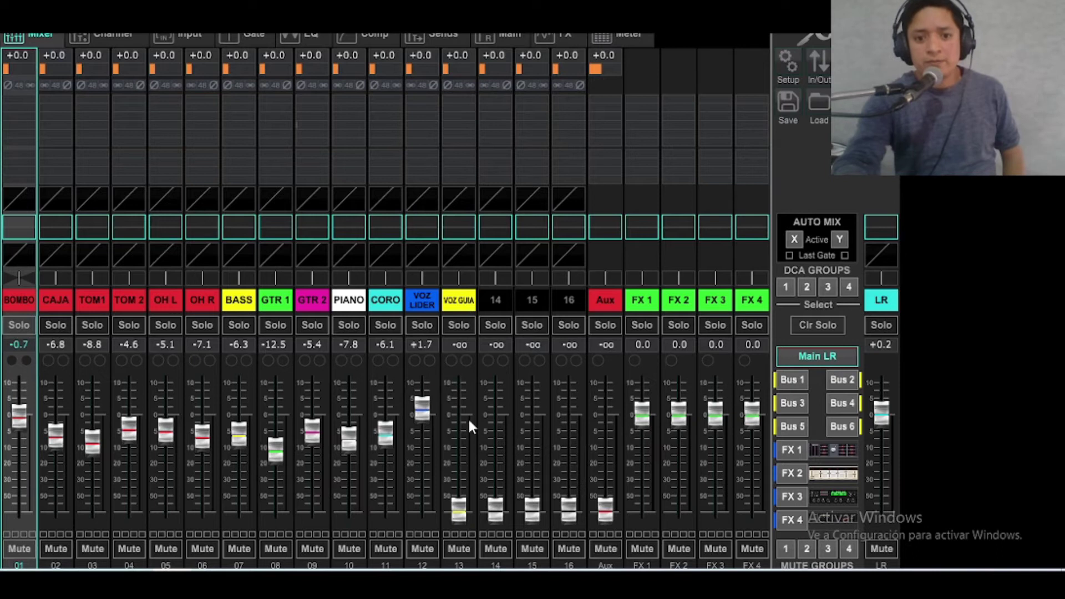
{"action": "mouse_move", "coordinate": [133, 582]}
{"action": "left_click", "coordinate": [133, 516]}
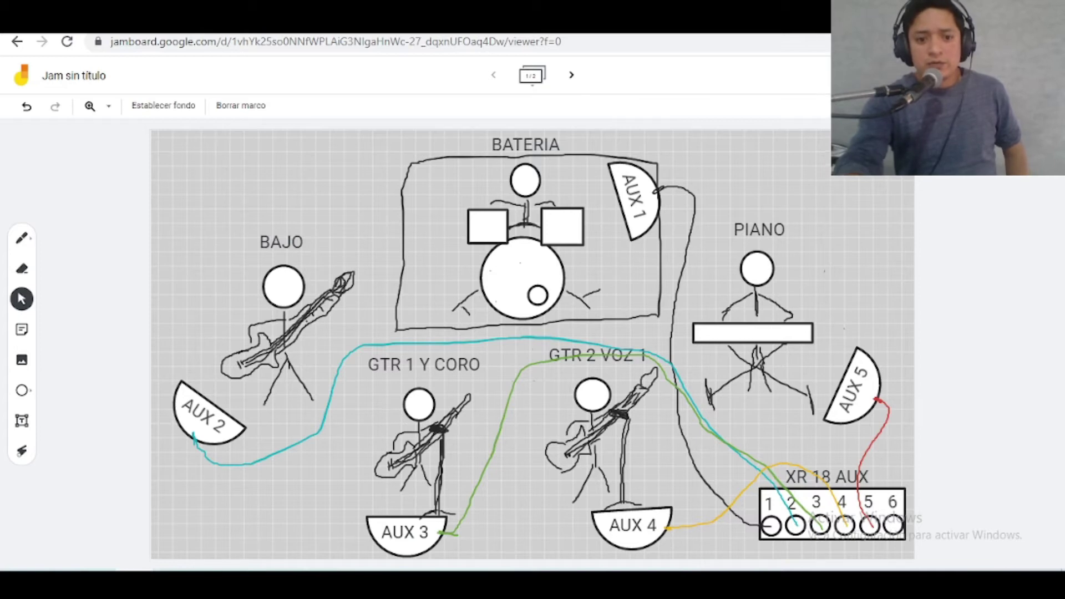
{"action": "left_click", "coordinate": [172, 508]}
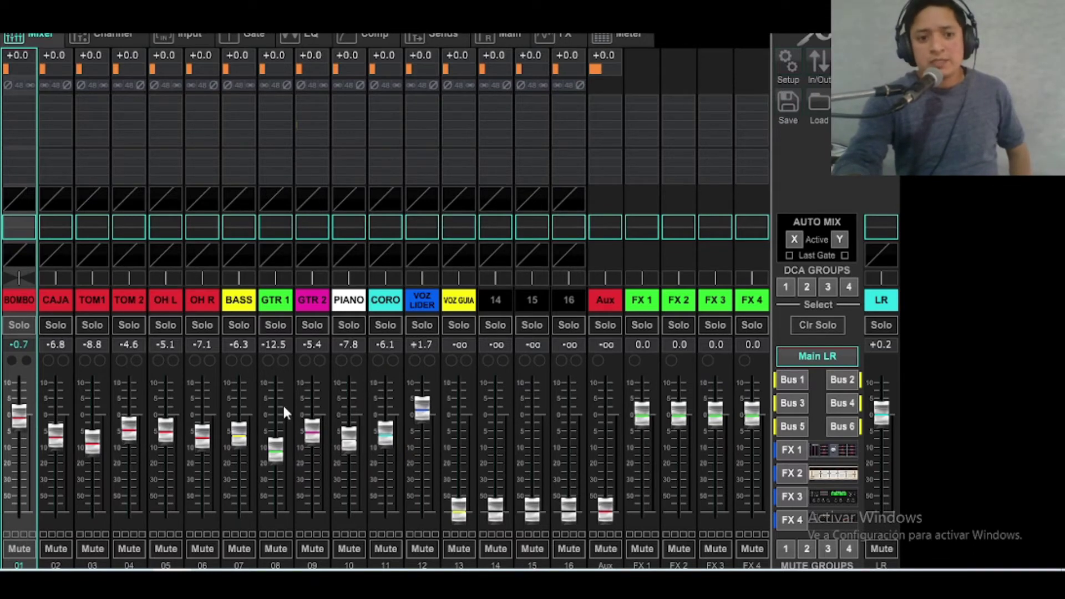
{"action": "left_click_drag", "start_coordinate": [55, 437], "coordinate": [19, 427]}
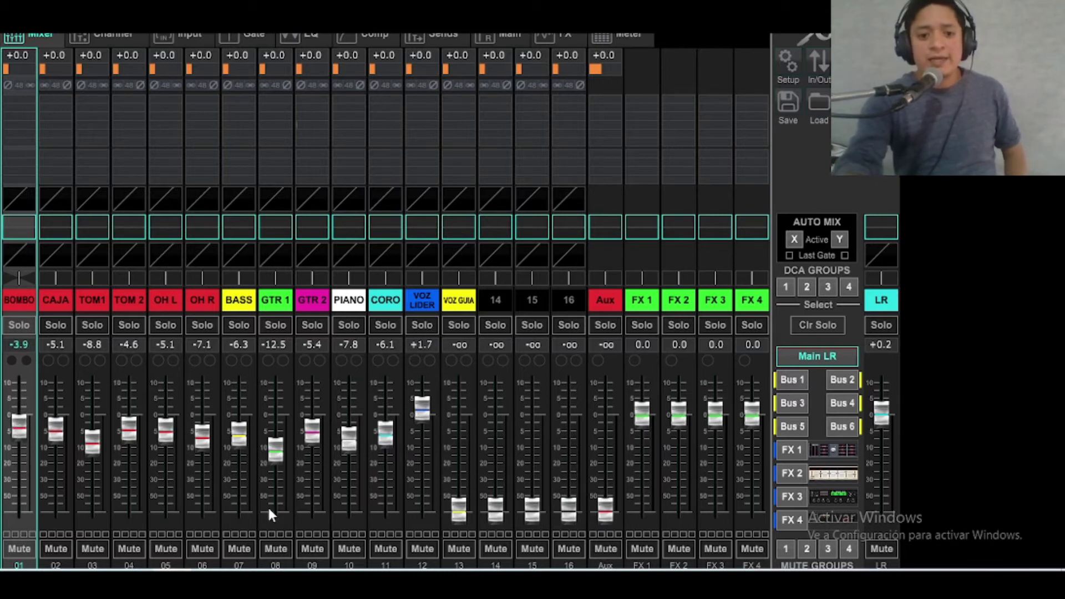
- Name Bus 1 BATERIA with the solid red colour in X AIR Edit, and return to the Jamboard stage diagram
{"action": "left_click", "coordinate": [178, 585]}
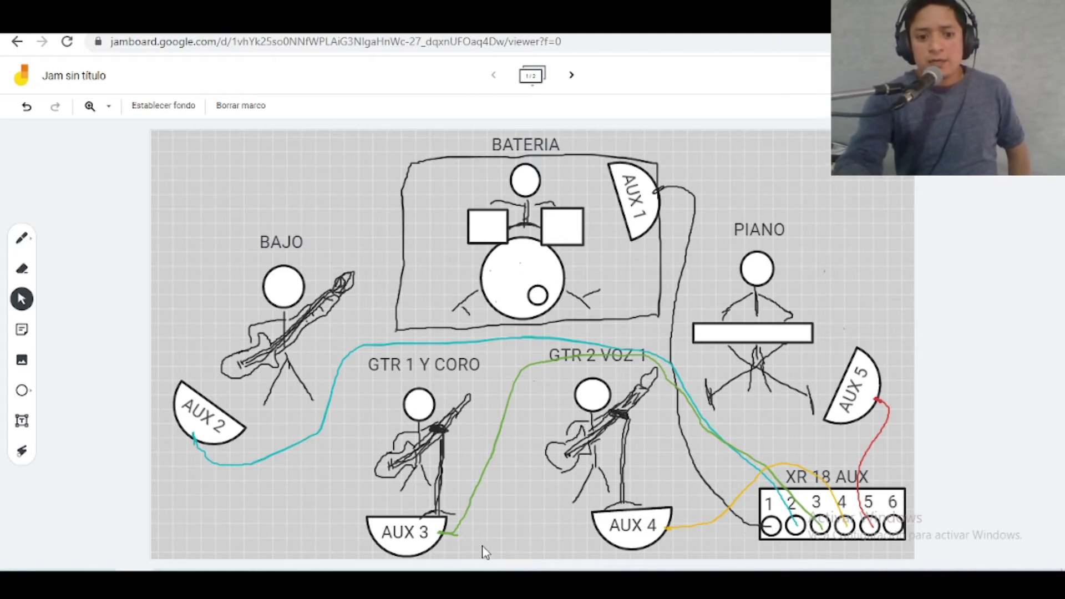
{"action": "mouse_move", "coordinate": [172, 586]}
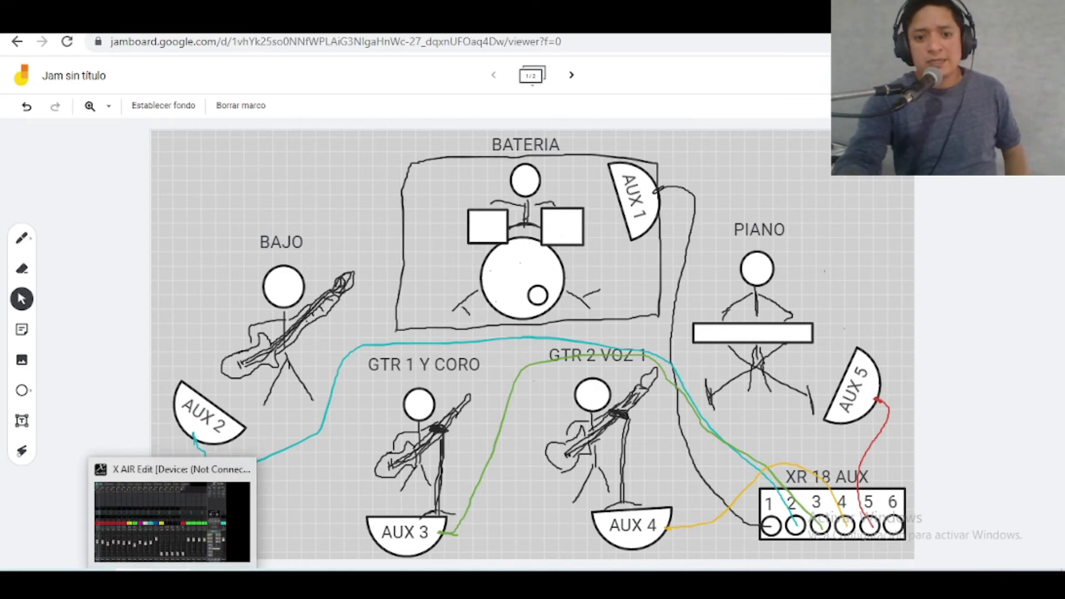
{"action": "left_click", "coordinate": [224, 520]}
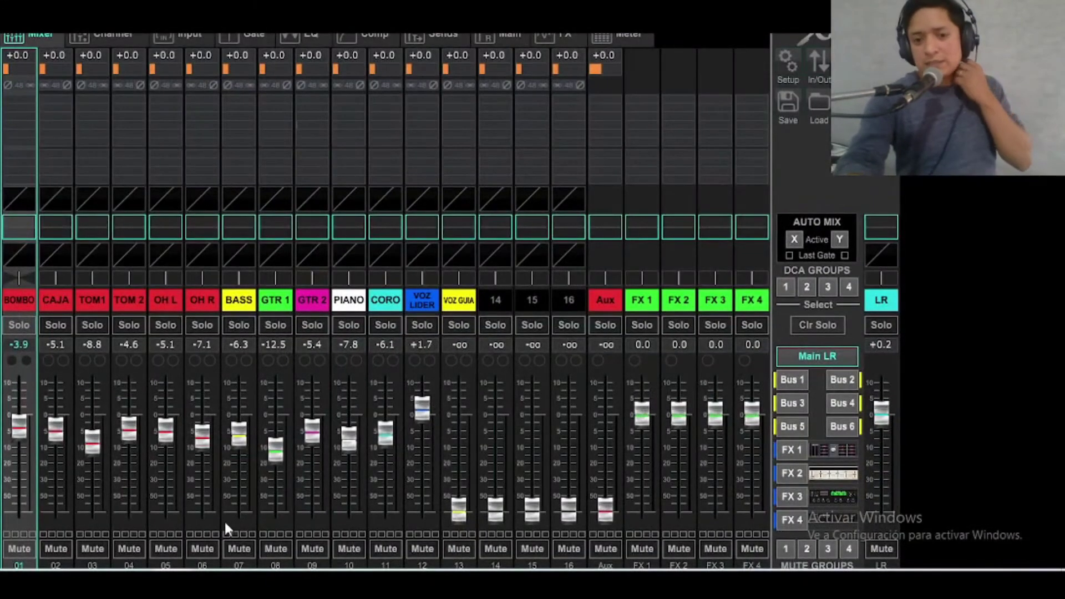
{"action": "left_click", "coordinate": [793, 381]}
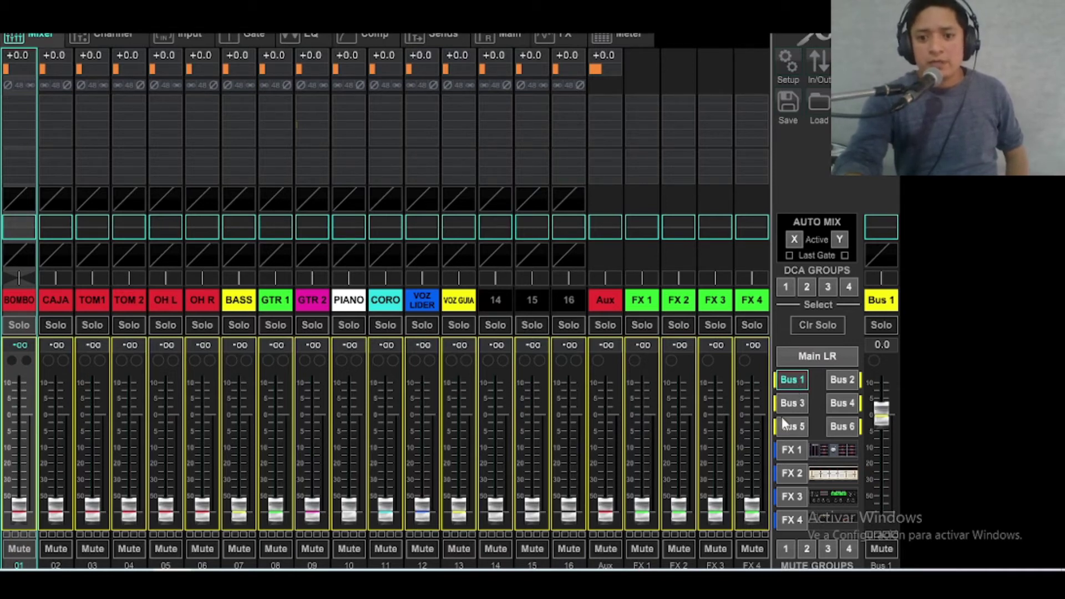
{"action": "left_click", "coordinate": [882, 302]}
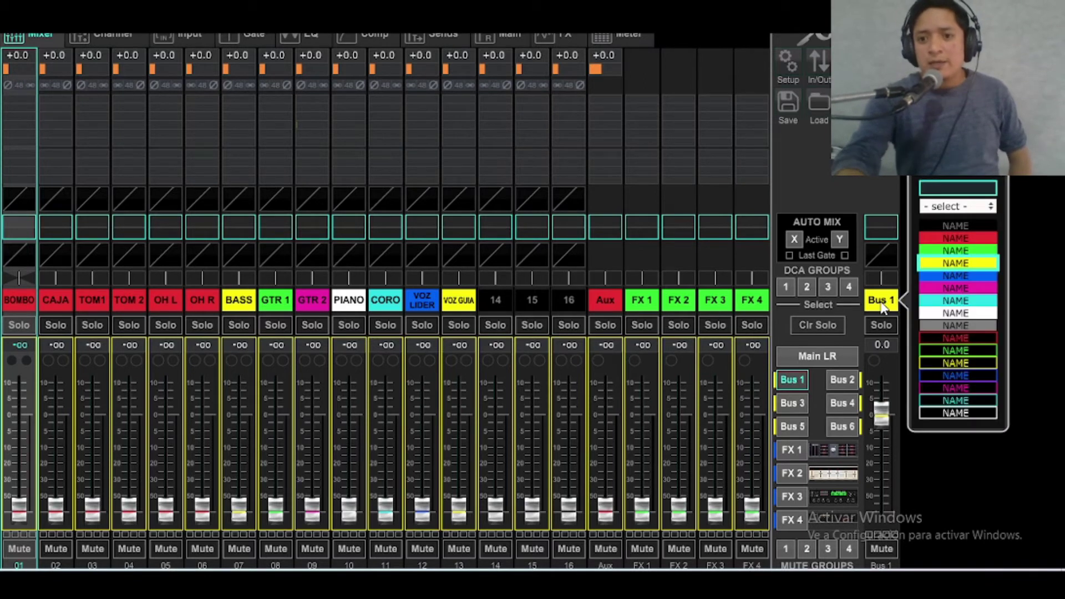
{"action": "type", "text": "BATERIA"}
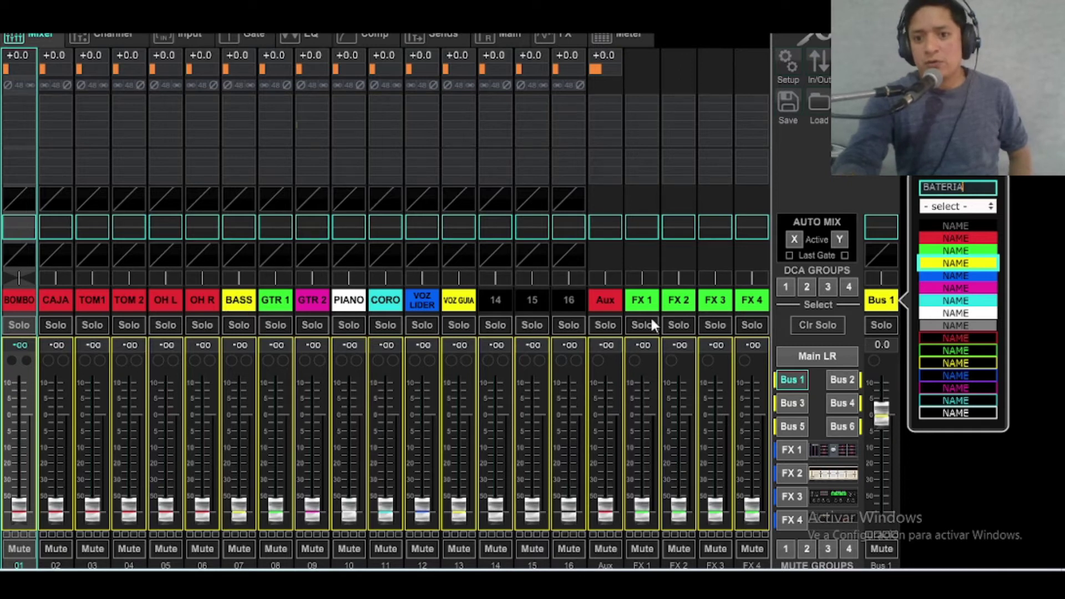
{"action": "left_click", "coordinate": [958, 238]}
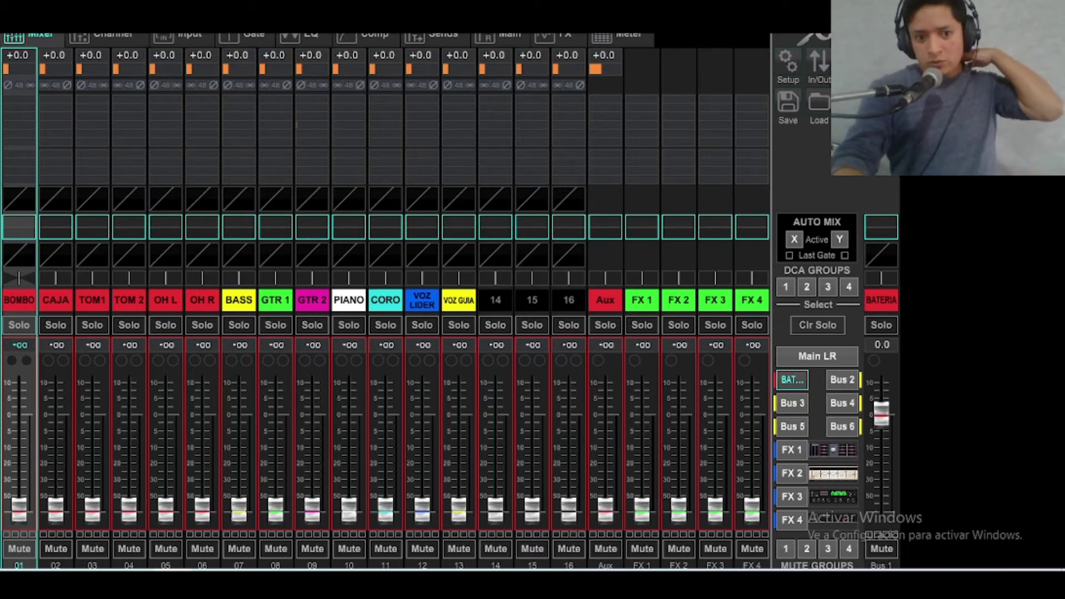
{"action": "left_click", "coordinate": [133, 513]}
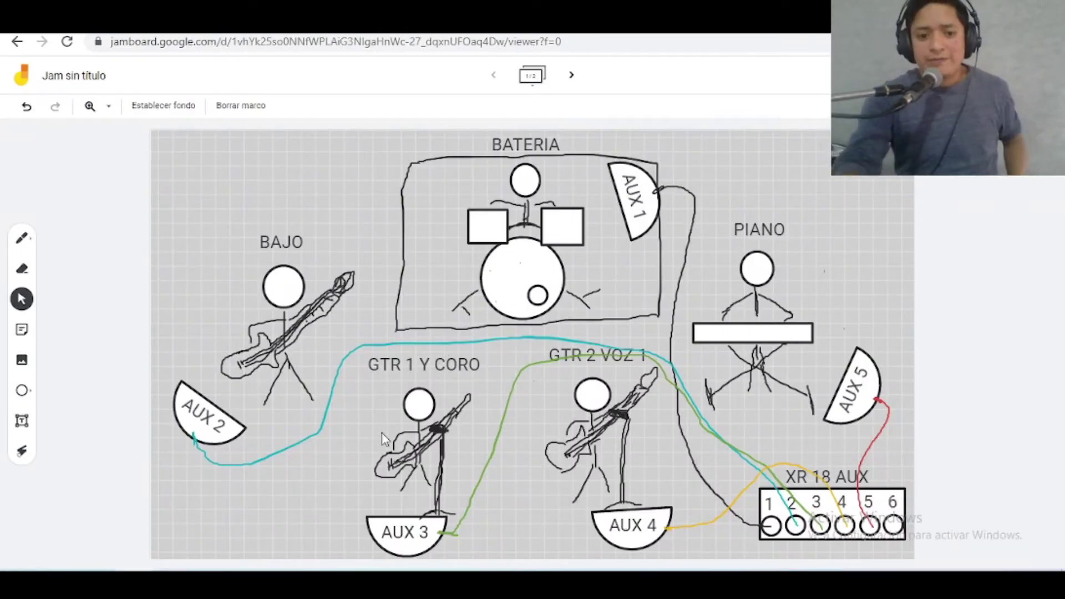
- In X AIR Edit, set the BATERIA bus sends to BOMBO -2.0, CAJA -2.8, TOM1 -9.8, TOM 2 -10.5, OH L -8.3 and OH R -8.3 dB
{"action": "left_click", "coordinate": [161, 516]}
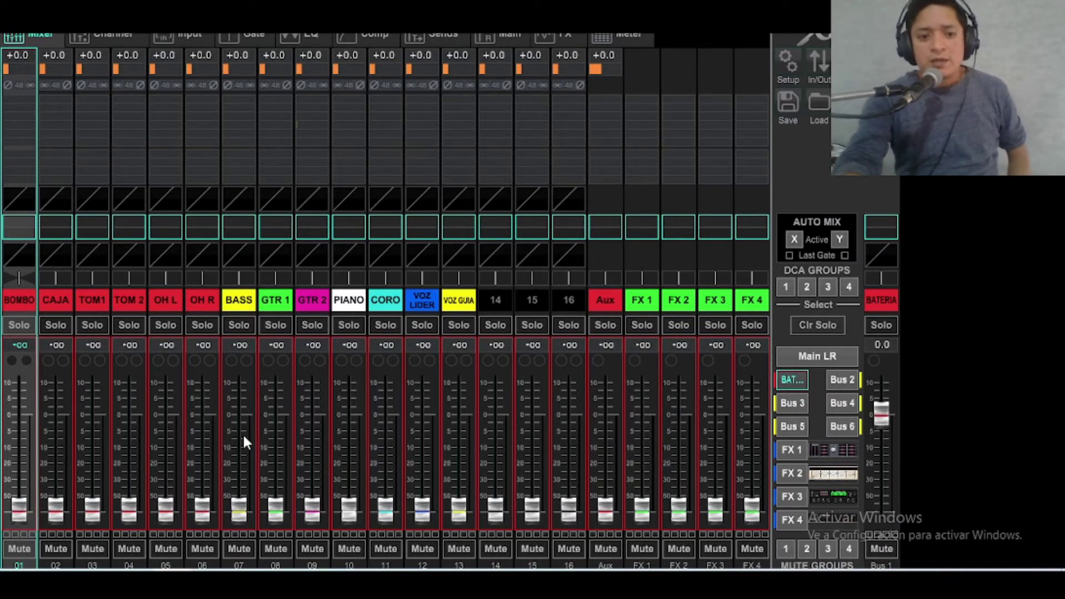
{"action": "left_click_drag", "start_coordinate": [22, 510], "coordinate": [25, 422]}
{"action": "left_click_drag", "start_coordinate": [50, 505], "coordinate": [55, 425]}
{"action": "left_click_drag", "start_coordinate": [91, 493], "coordinate": [127, 449]}
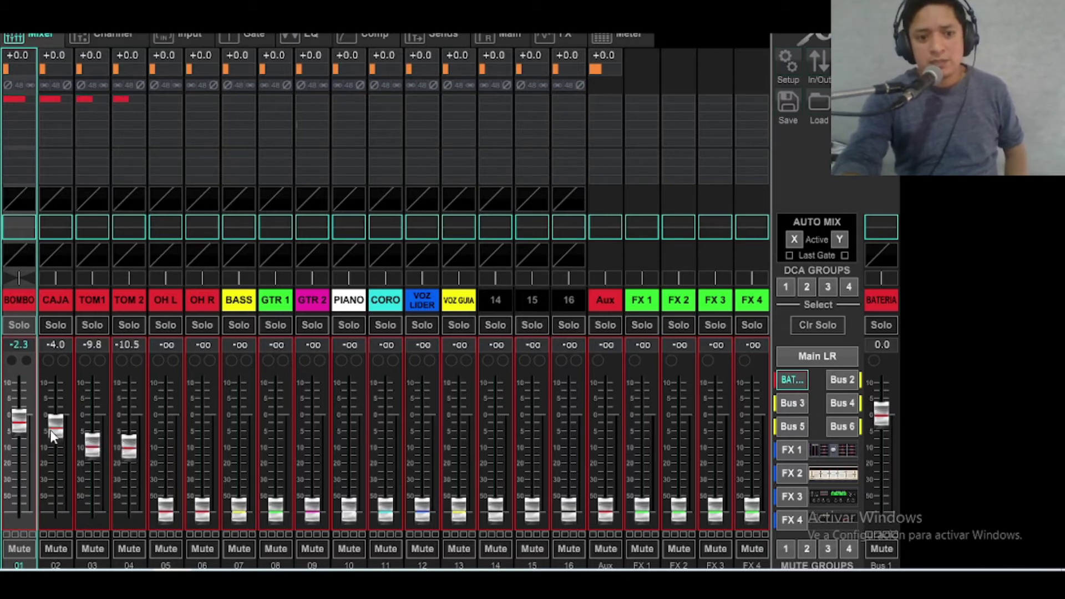
{"action": "left_click_drag", "start_coordinate": [20, 423], "coordinate": [55, 432]}
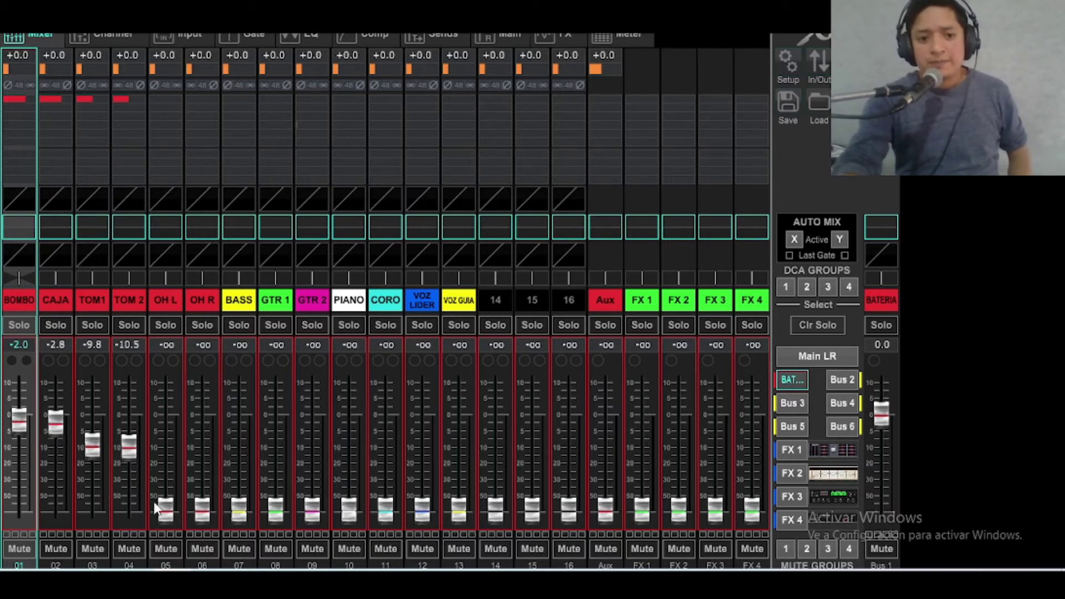
{"action": "left_click_drag", "start_coordinate": [165, 511], "coordinate": [165, 448]}
{"action": "left_click_drag", "start_coordinate": [202, 509], "coordinate": [165, 444]}
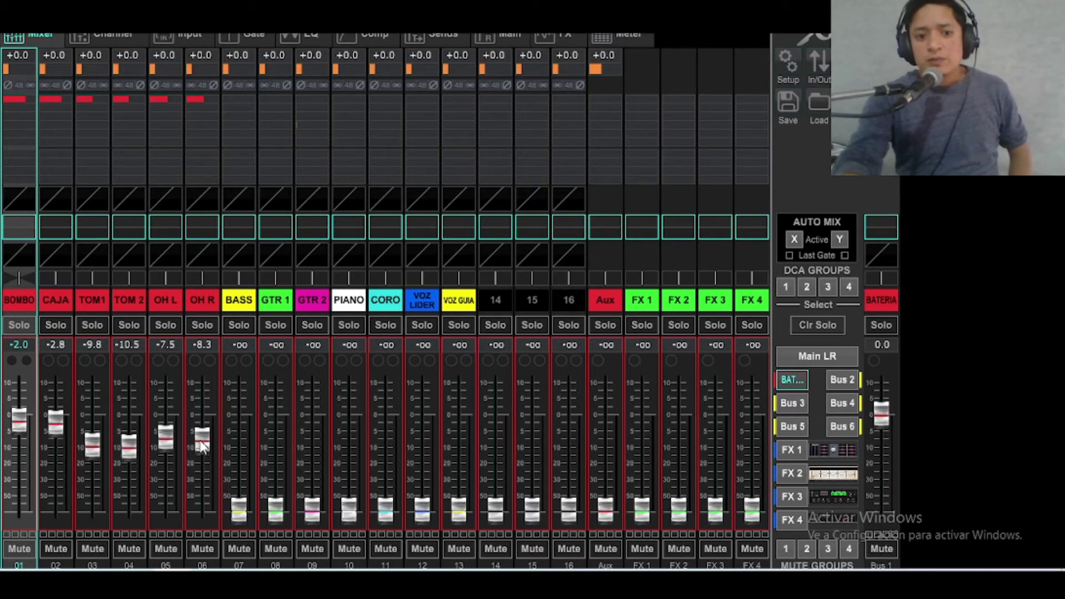
{"action": "left_click_drag", "start_coordinate": [171, 441], "coordinate": [171, 443]}
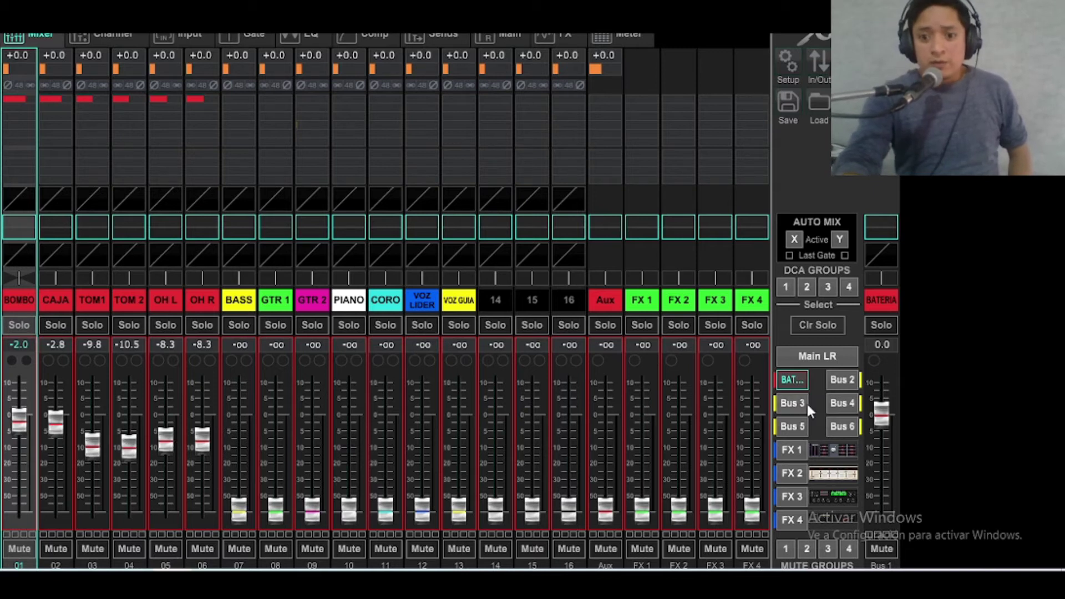
- Compare the Main LR mix with the BATERIA bus, and draw red sound lines in front of the AUX 1 monitor on the Jamboard stage diagram
{"action": "left_click", "coordinate": [824, 353]}
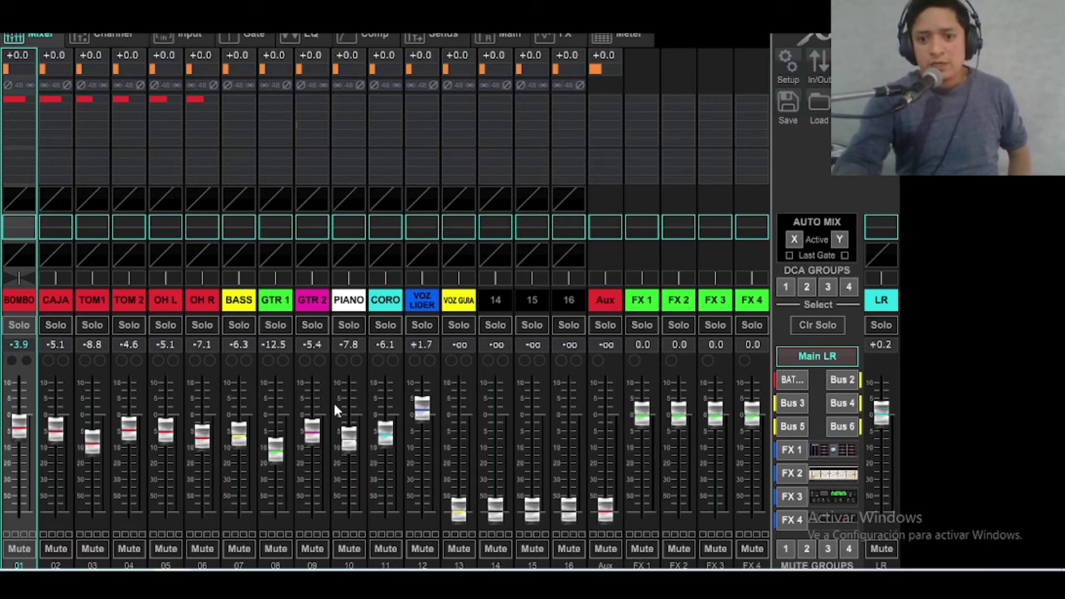
{"action": "left_click", "coordinate": [792, 380]}
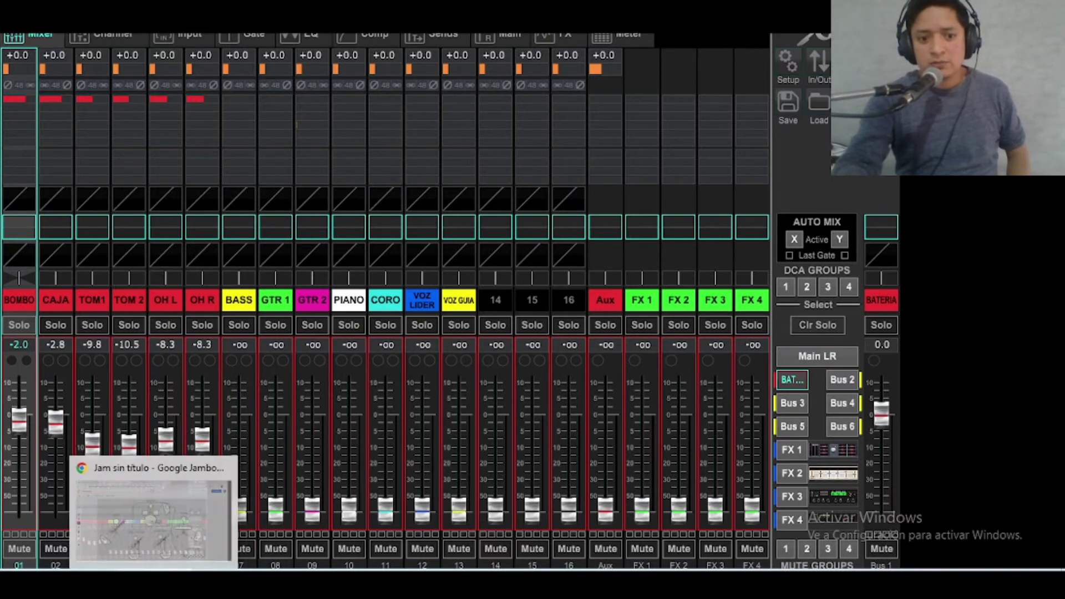
{"action": "left_click", "coordinate": [155, 515]}
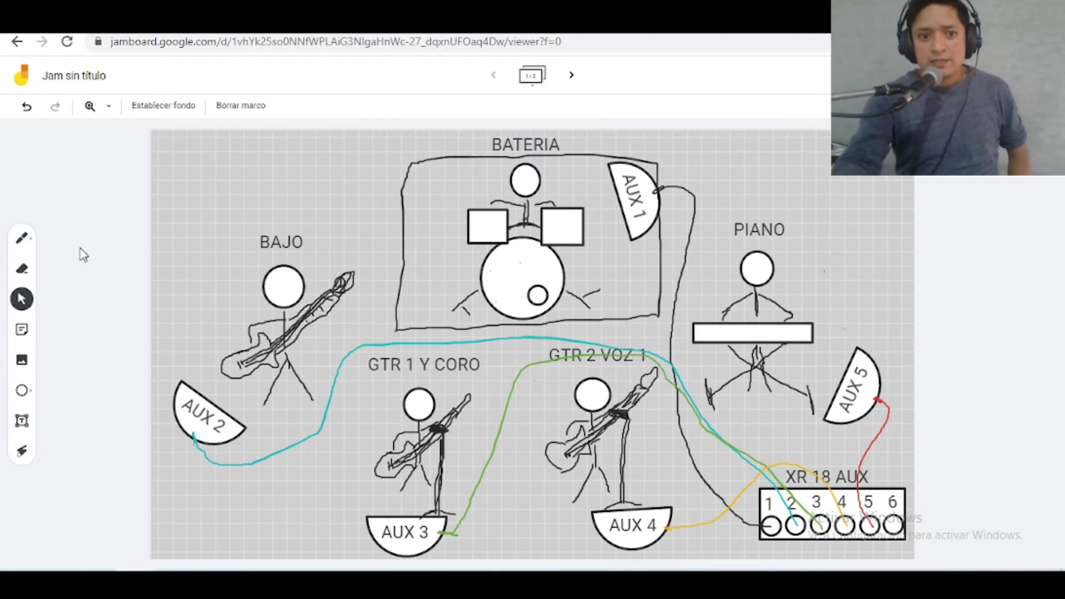
{"action": "left_click", "coordinate": [22, 238]}
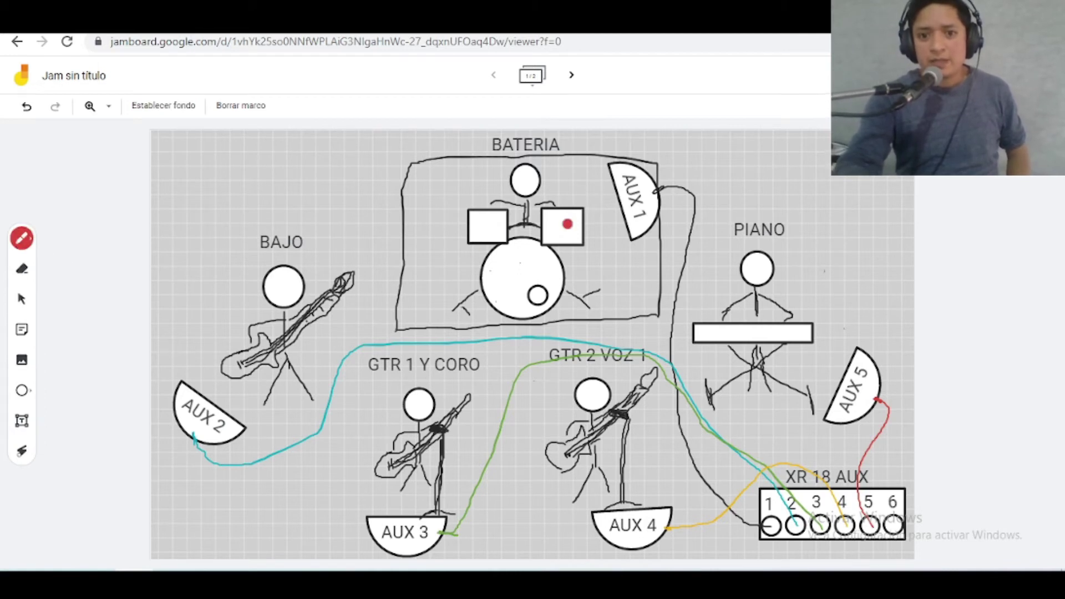
{"action": "mouse_move", "coordinate": [611, 196]}
{"action": "left_mouse_down"}
{"action": "mouse_move", "coordinate": [576, 187]}
{"action": "mouse_move", "coordinate": [601, 245]}
{"action": "left_mouse_up"}
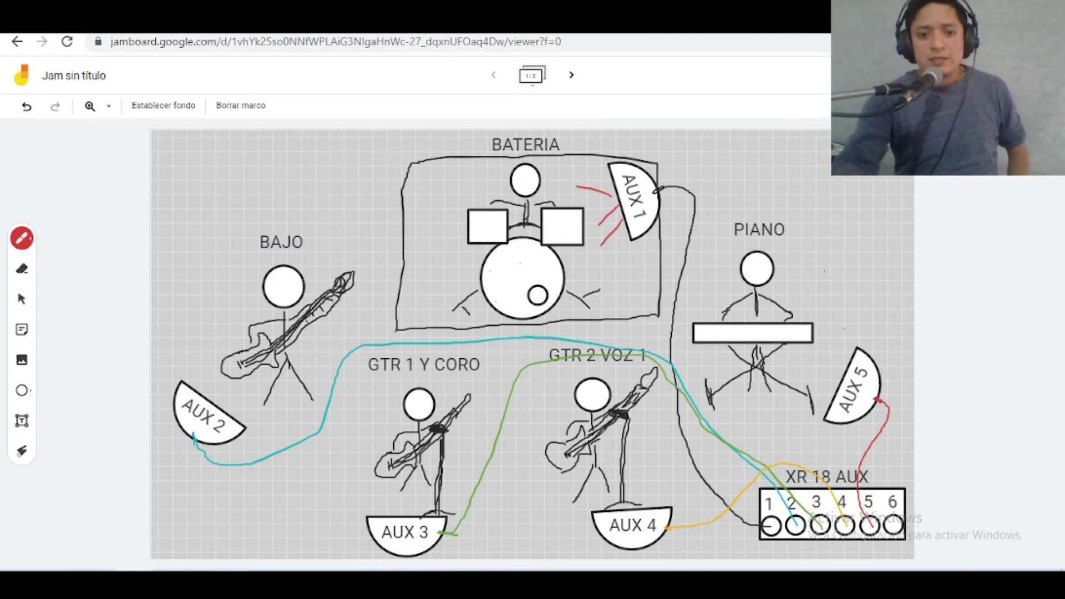
- Back in X AIR Edit, set the BATERIA bus sends to BASS -11.5, GTR 1 -21.0, GTR 2 -9.5, PIANO -17.5 and VOZ LIDER -17.5 dB
{"action": "left_click", "coordinate": [173, 513]}
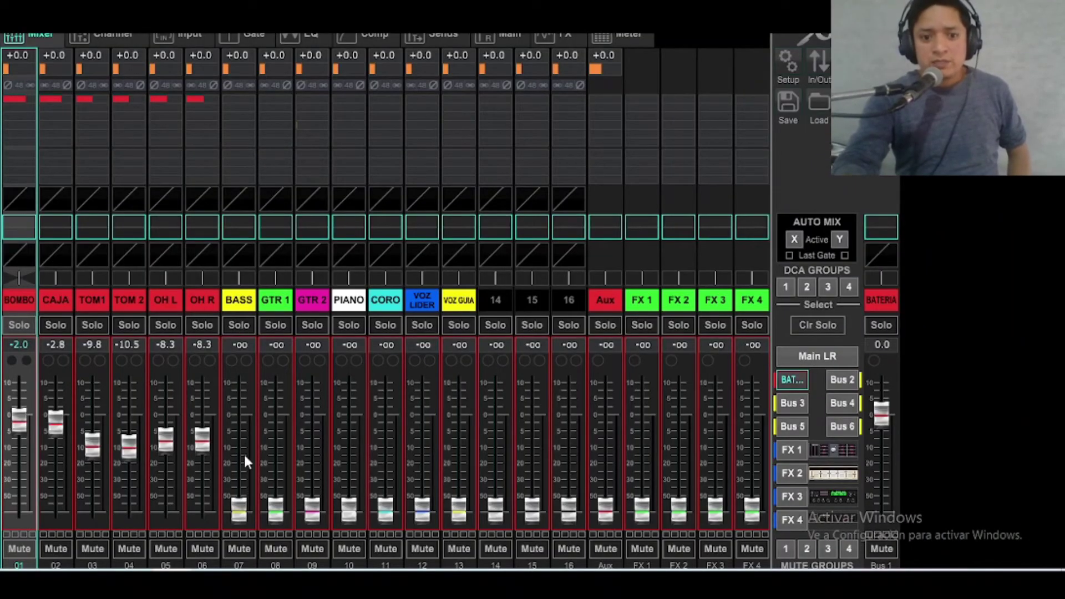
{"action": "left_click_drag", "start_coordinate": [239, 508], "coordinate": [241, 444]}
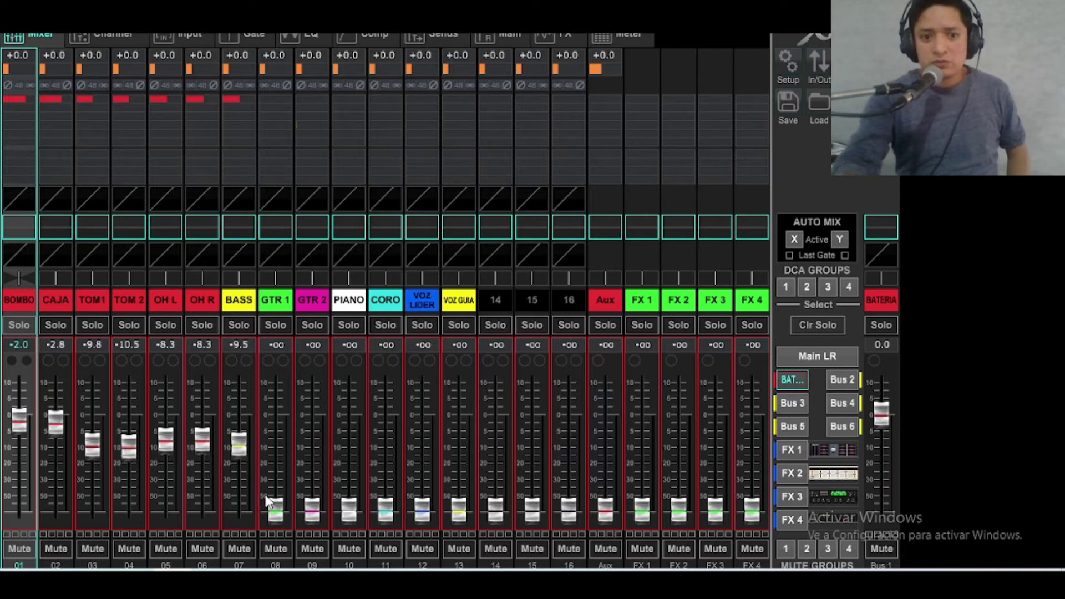
{"action": "mouse_move", "coordinate": [276, 504]}
{"action": "left_mouse_down"}
{"action": "mouse_move", "coordinate": [278, 448]}
{"action": "mouse_move", "coordinate": [279, 494]}
{"action": "left_mouse_up"}
{"action": "left_click_drag", "start_coordinate": [236, 451], "coordinate": [238, 455]}
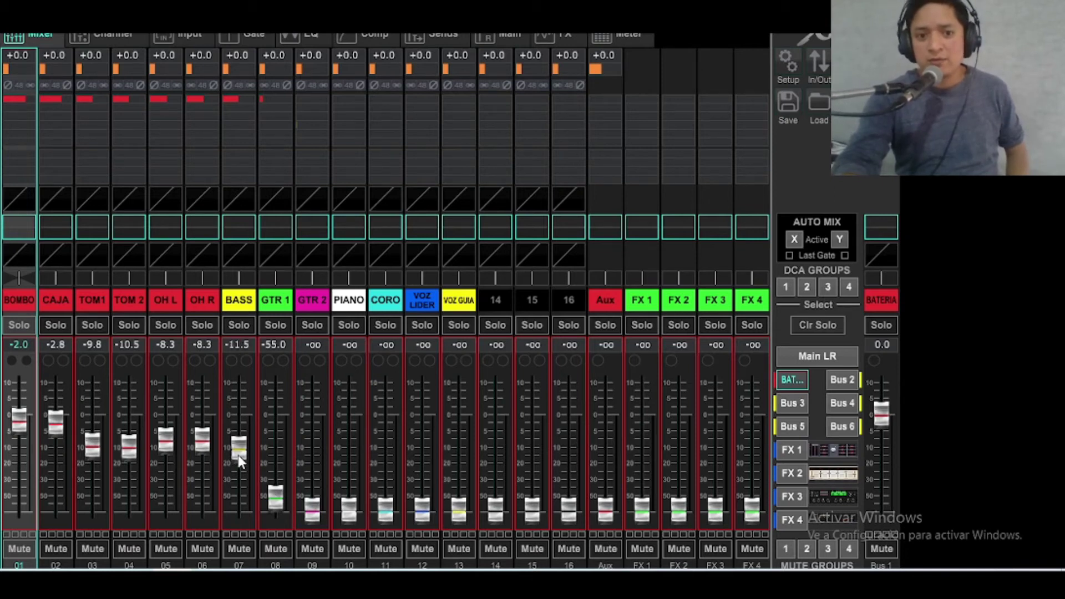
{"action": "left_click_drag", "start_coordinate": [276, 502], "coordinate": [275, 468]}
{"action": "left_click_drag", "start_coordinate": [312, 508], "coordinate": [312, 444]}
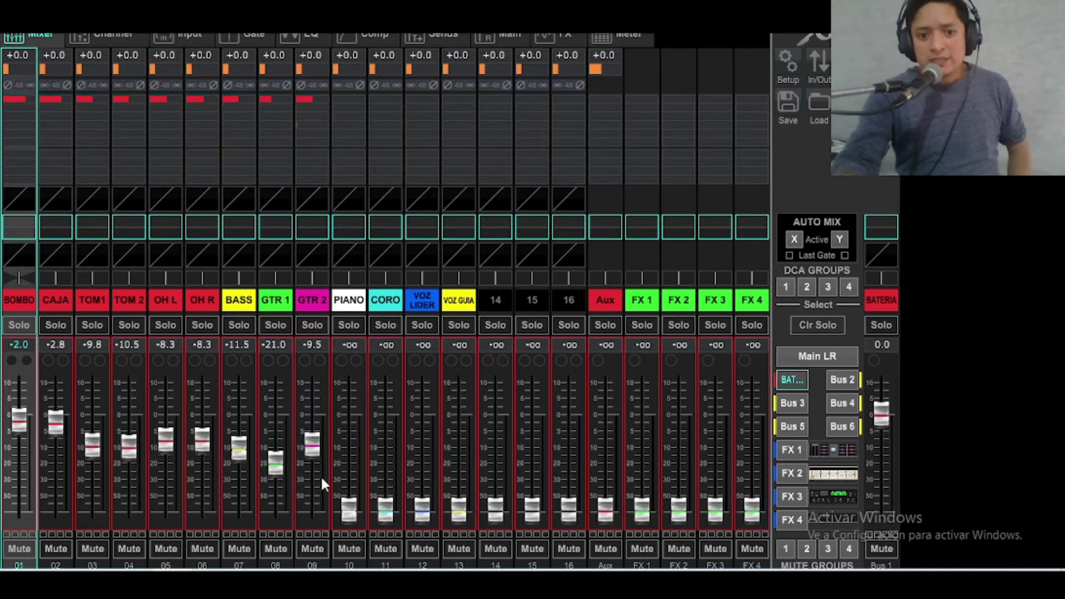
{"action": "left_click_drag", "start_coordinate": [349, 508], "coordinate": [348, 458]}
{"action": "left_click_drag", "start_coordinate": [382, 511], "coordinate": [423, 459]}
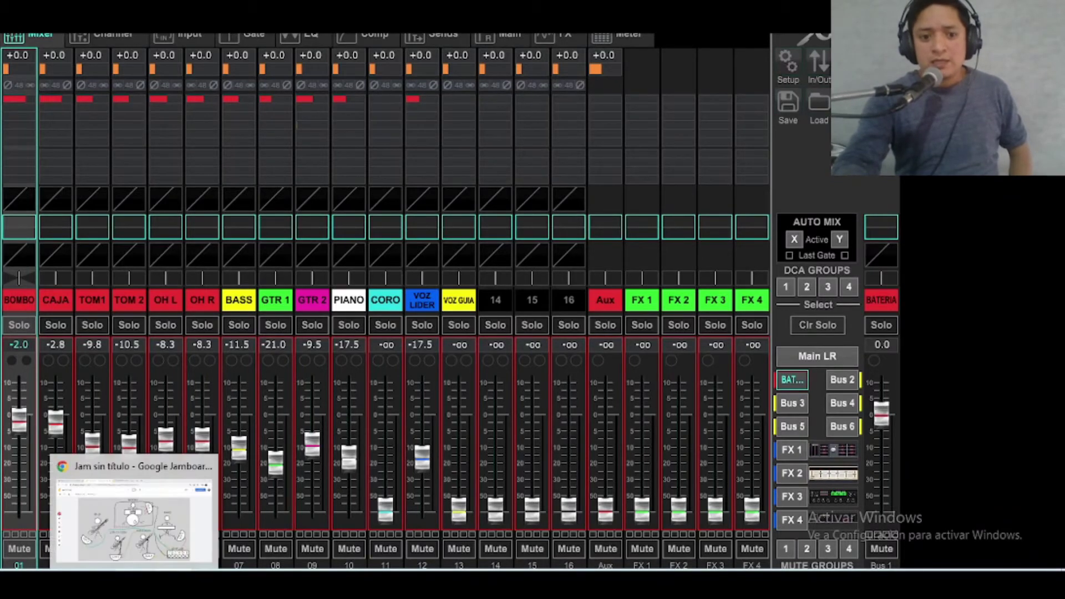
- Add more red sound lines in front of the AUX 1 monitor on the Jamboard diagram, and return to X AIR Edit
{"action": "left_click", "coordinate": [133, 513]}
{"action": "mouse_move", "coordinate": [610, 192]}
{"action": "left_mouse_down"}
{"action": "mouse_move", "coordinate": [589, 197]}
{"action": "mouse_move", "coordinate": [586, 174]}
{"action": "left_mouse_up"}
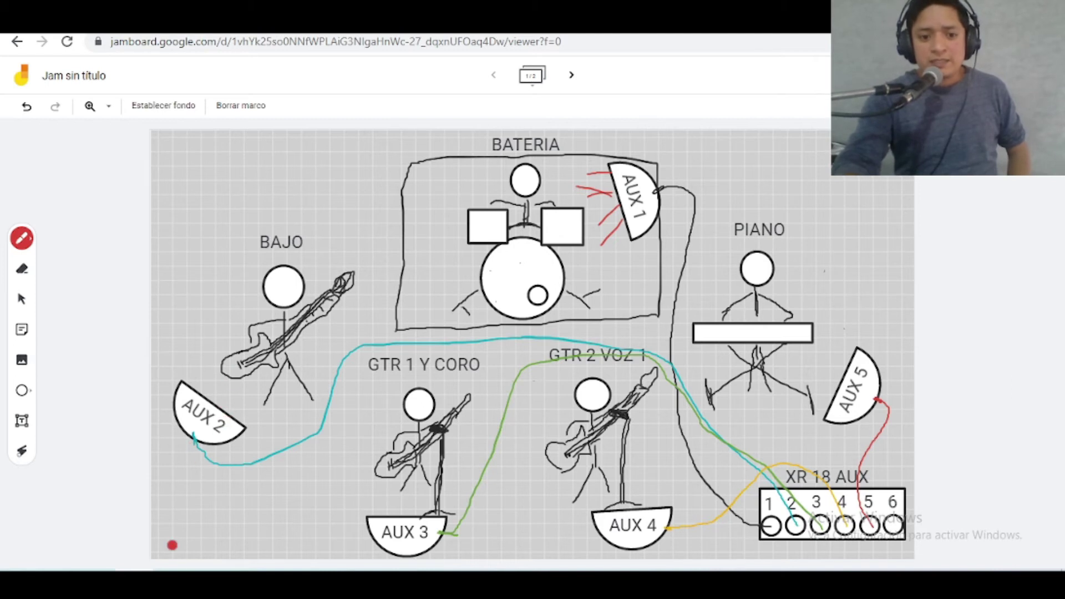
{"action": "mouse_move", "coordinate": [172, 585]}
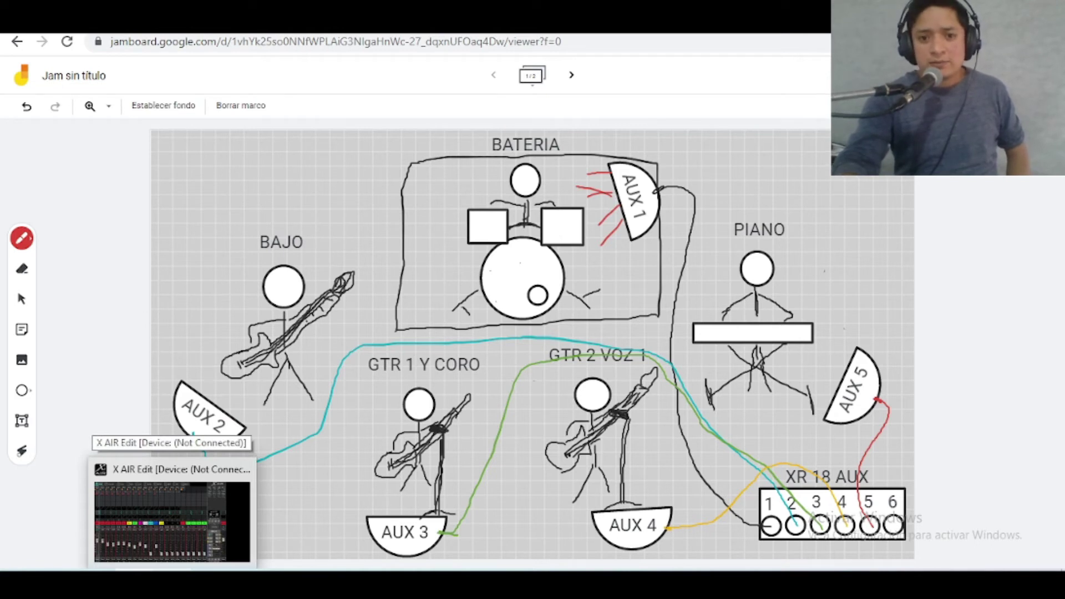
{"action": "left_click", "coordinate": [172, 499]}
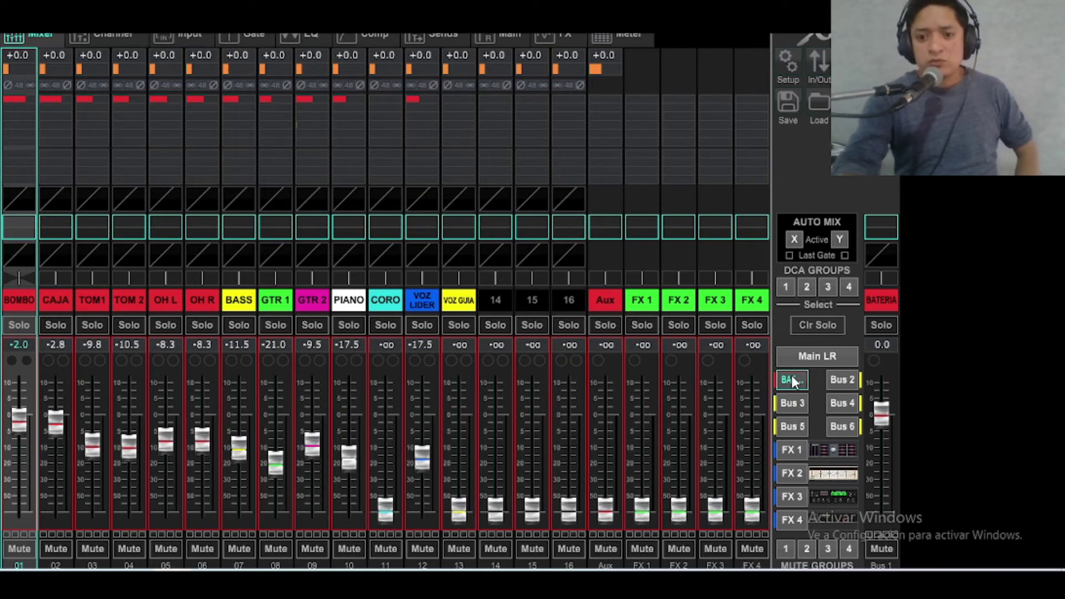
- Check AUX 2 on the Jamboard diagram, and name Bus 2 BASS with the solid yellow colour in X AIR Edit
{"action": "left_click", "coordinate": [844, 380]}
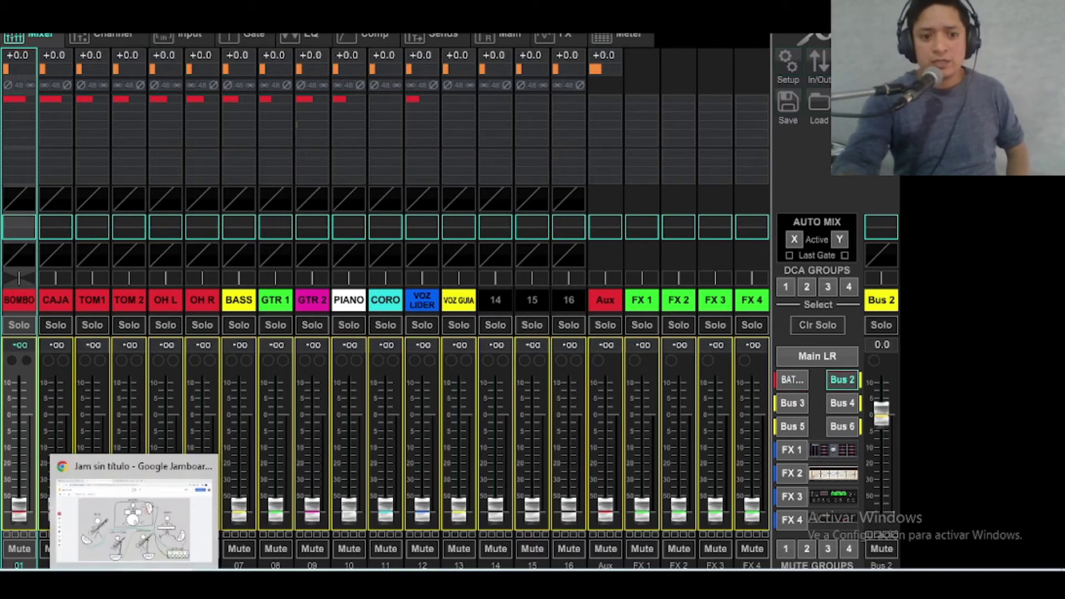
{"action": "left_click", "coordinate": [166, 583]}
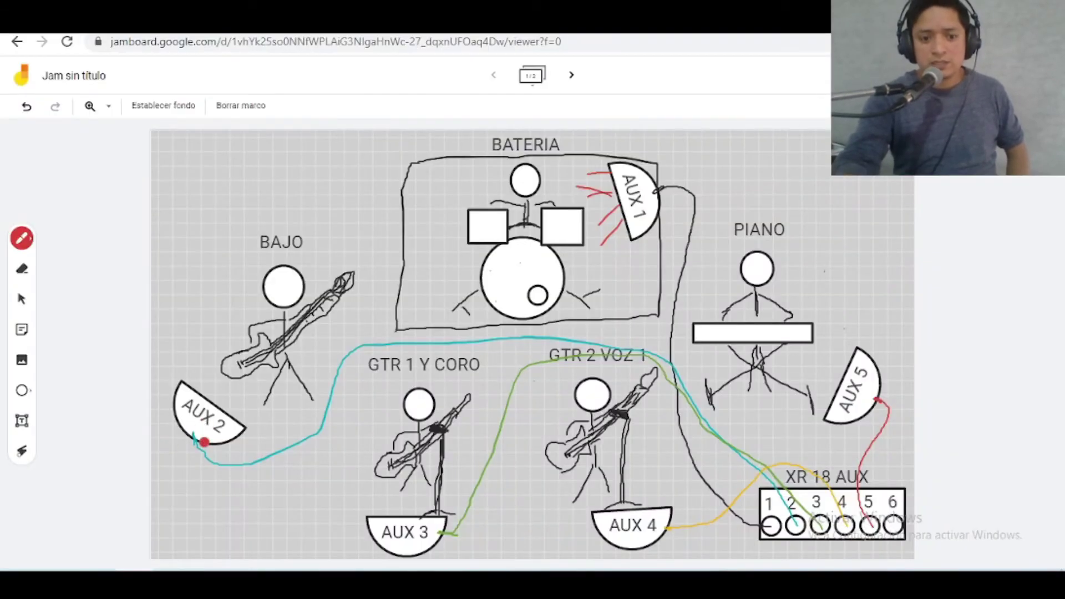
{"action": "left_click", "coordinate": [191, 580]}
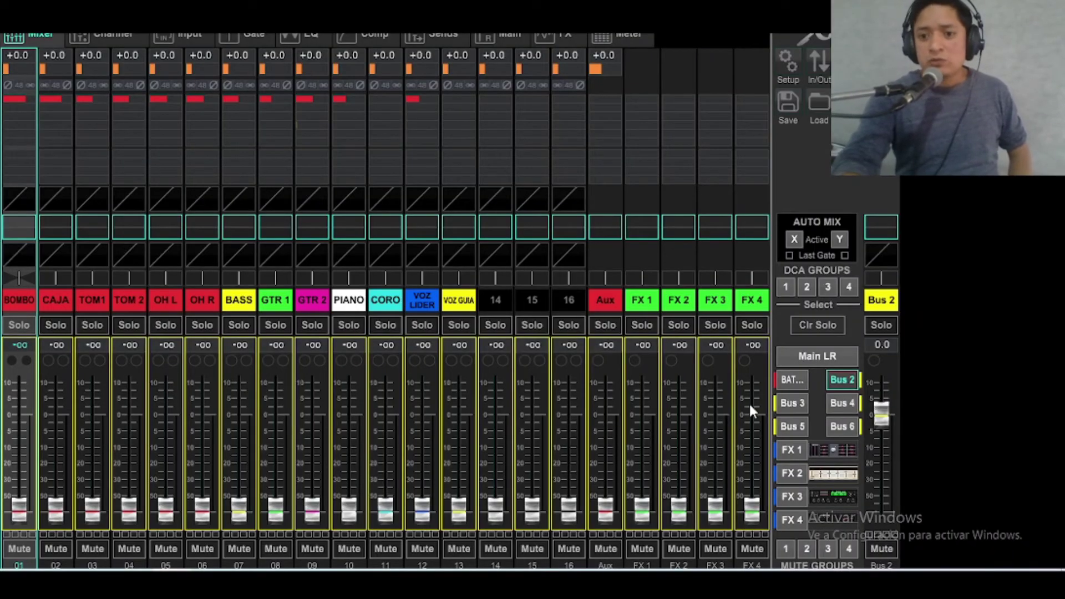
{"action": "left_click", "coordinate": [885, 307]}
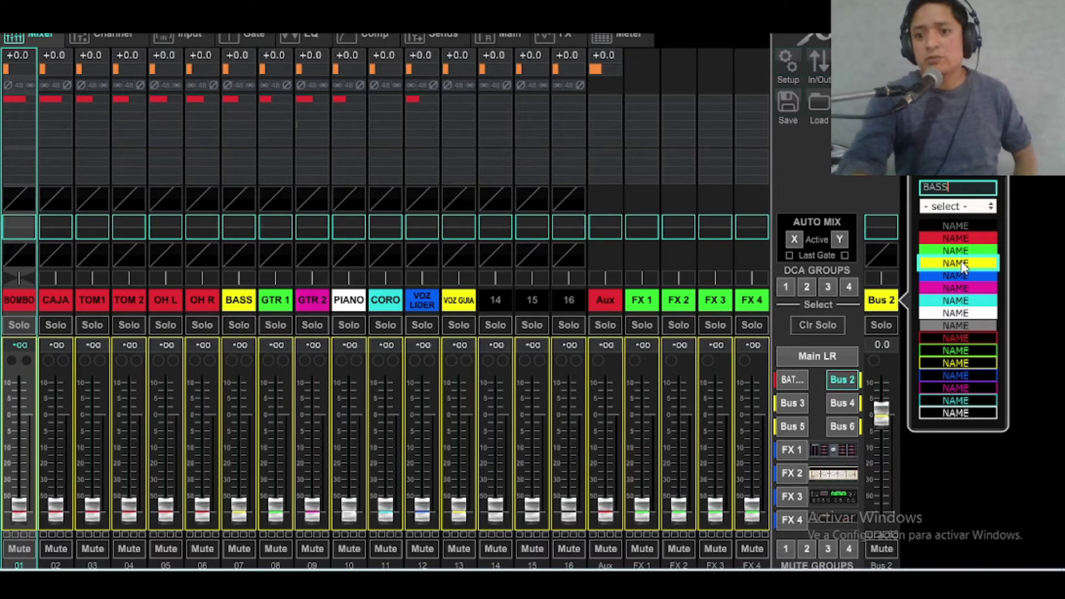
{"action": "left_click", "coordinate": [962, 265]}
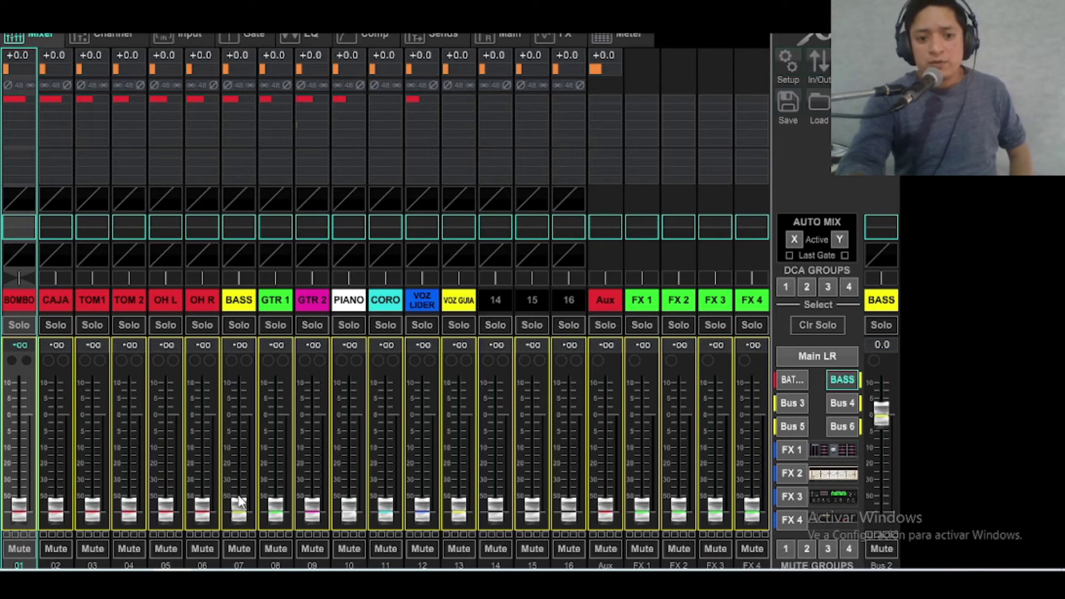
- Set the BASS bus sends to BASS +1.0, BOMBO -8.3, CAJA -14.0, TOM1 -21.0, TOM 2 -22.5, OH L -12.0 and OH R -18.0 dB
{"action": "left_click_drag", "start_coordinate": [239, 505], "coordinate": [239, 411]}
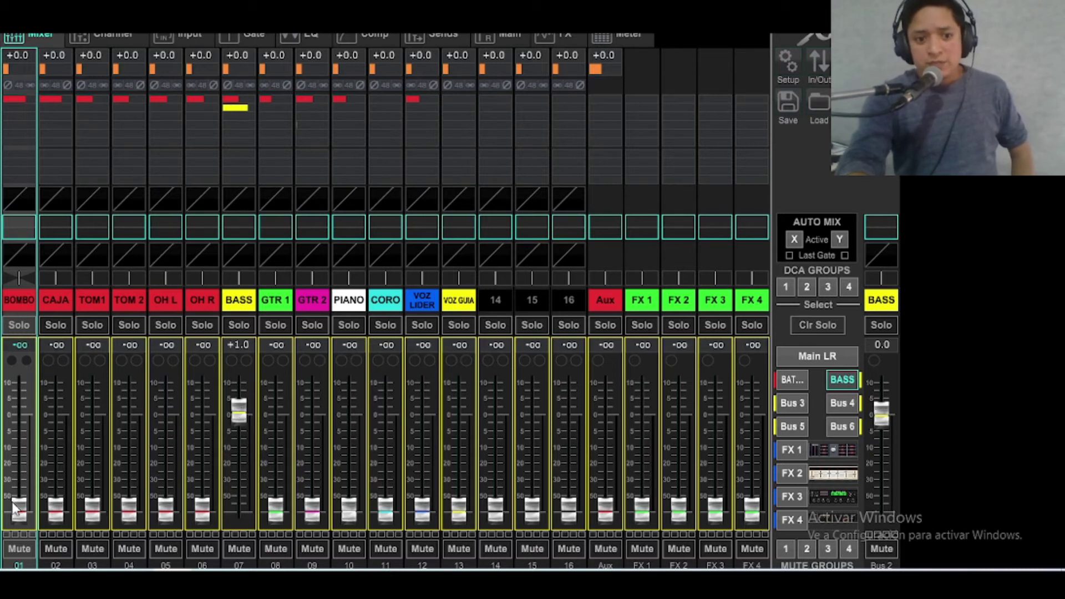
{"action": "left_click_drag", "start_coordinate": [17, 509], "coordinate": [18, 477]}
{"action": "left_click_drag", "start_coordinate": [56, 507], "coordinate": [19, 441]}
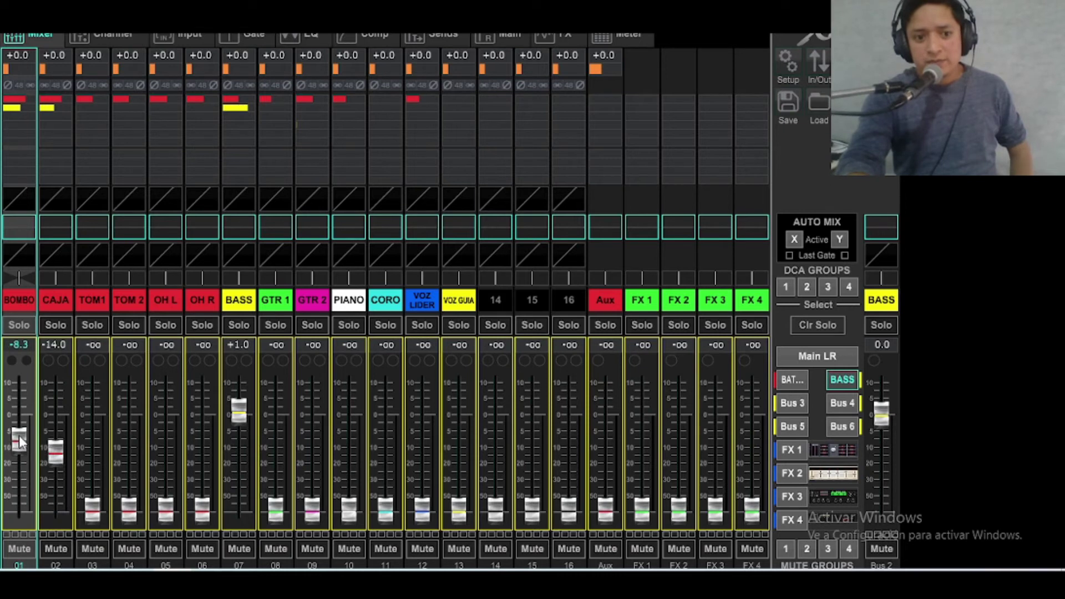
{"action": "left_click_drag", "start_coordinate": [167, 513], "coordinate": [166, 455]}
{"action": "left_click_drag", "start_coordinate": [203, 506], "coordinate": [203, 460]}
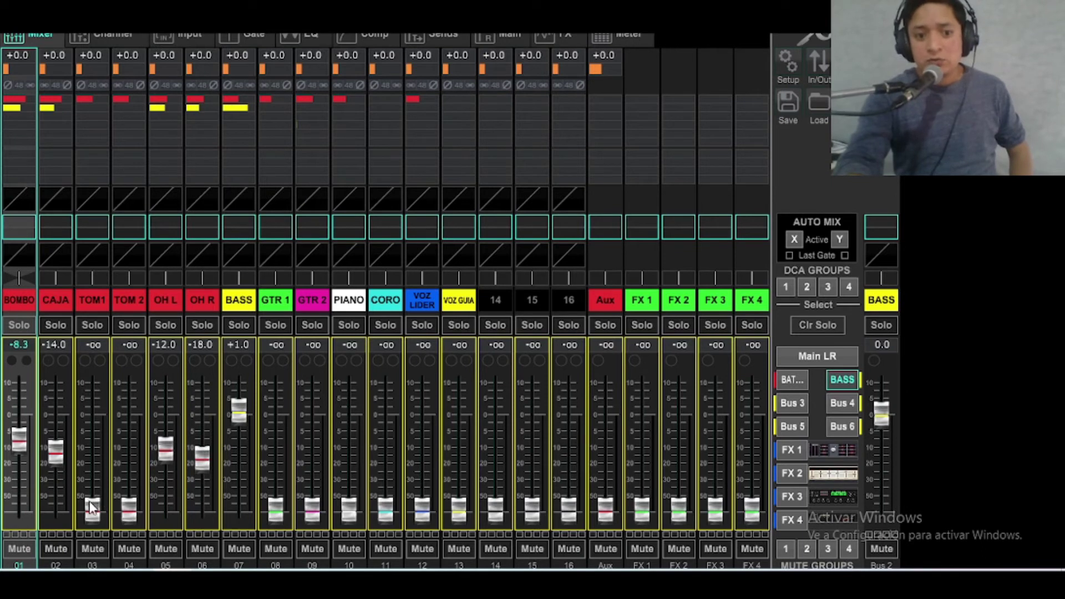
{"action": "left_click_drag", "start_coordinate": [92, 506], "coordinate": [92, 476]}
{"action": "left_click_drag", "start_coordinate": [131, 506], "coordinate": [90, 471]}
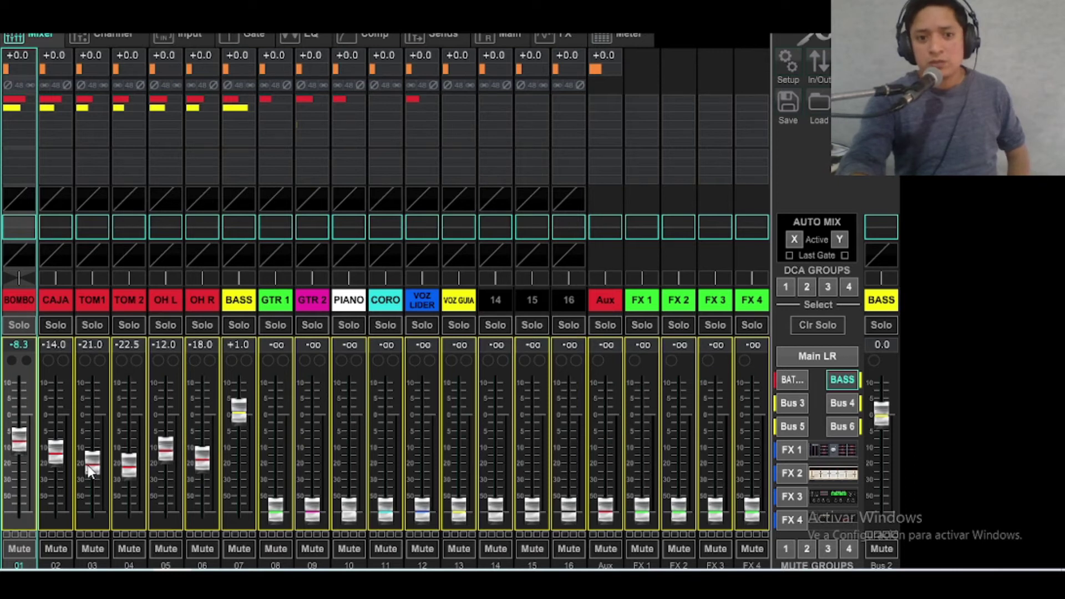
- Set the BASS bus sends to PIANO -28.5, CORO -47.0, VOZ LIDER -20.5, GTR 2 -29.0 and GTR 1 -46.0 dB
{"action": "left_click_drag", "start_coordinate": [348, 517], "coordinate": [422, 464]}
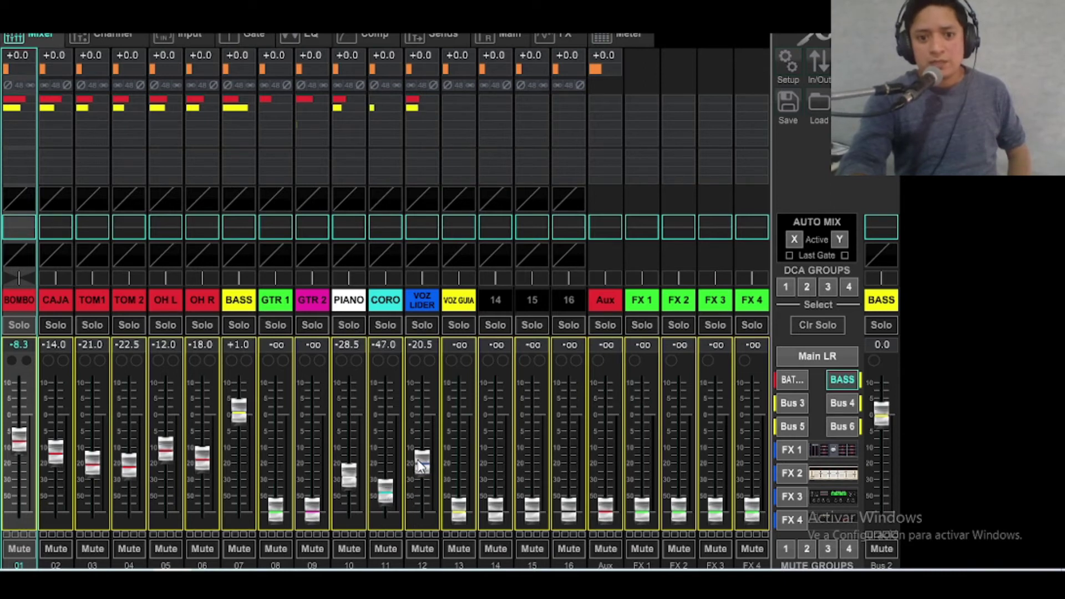
{"action": "left_click_drag", "start_coordinate": [314, 506], "coordinate": [310, 473]}
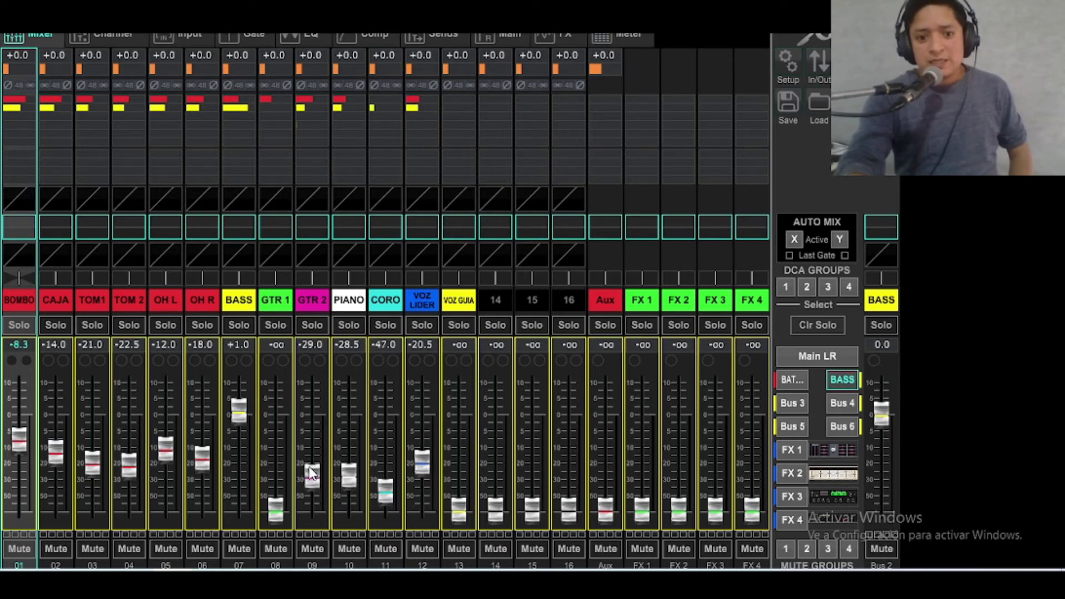
{"action": "left_click_drag", "start_coordinate": [272, 501], "coordinate": [272, 481]}
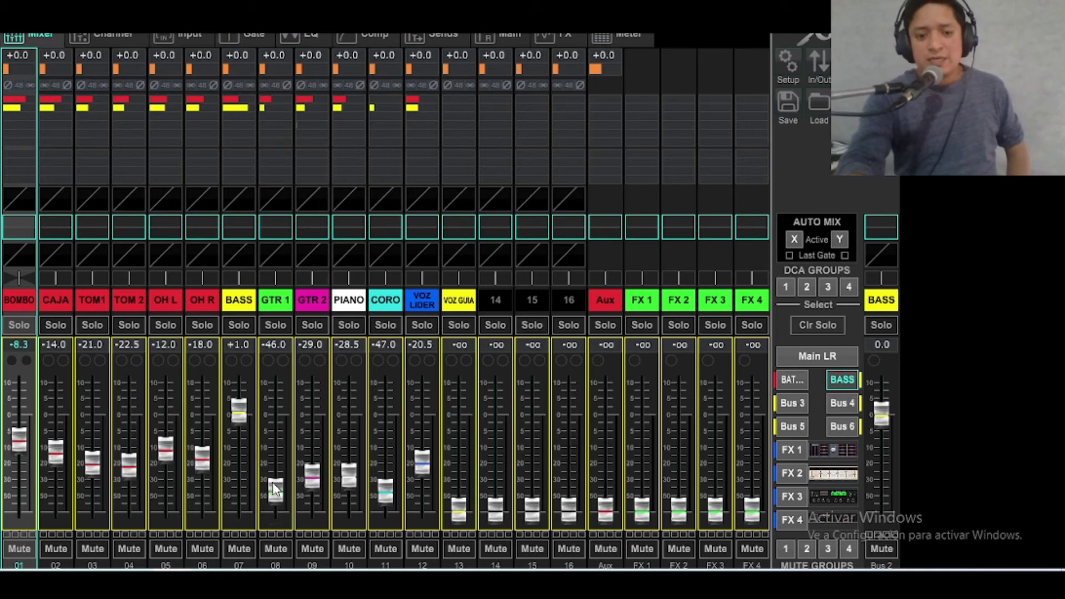
- Outline the GTR 1 Y CORO and GTR 2 labels in red on the Jamboard stage diagram, and return to X AIR Edit
{"action": "mouse_move", "coordinate": [164, 585]}
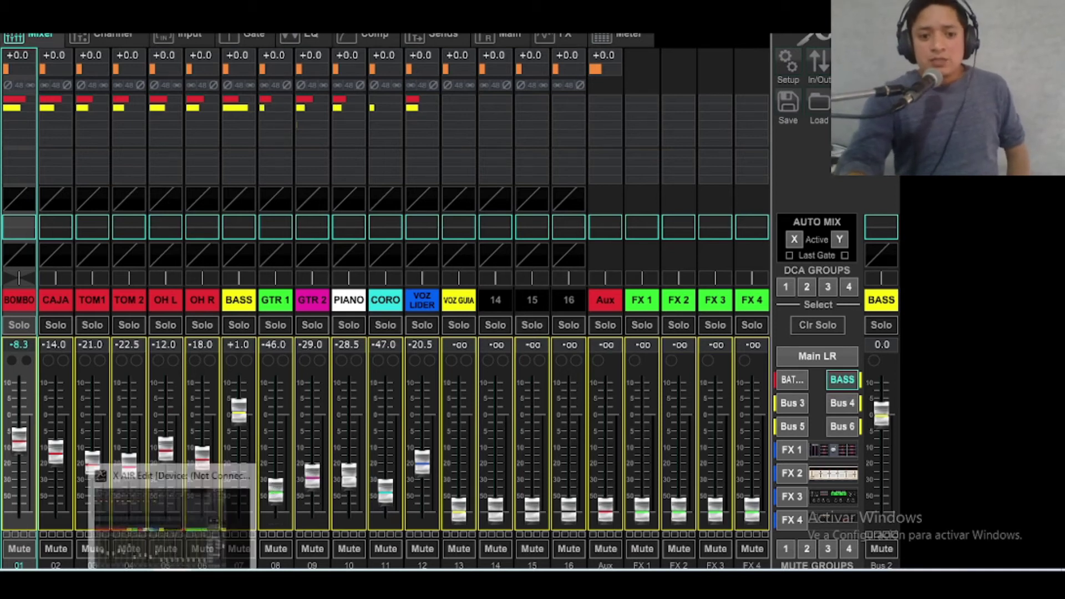
{"action": "left_click", "coordinate": [164, 521]}
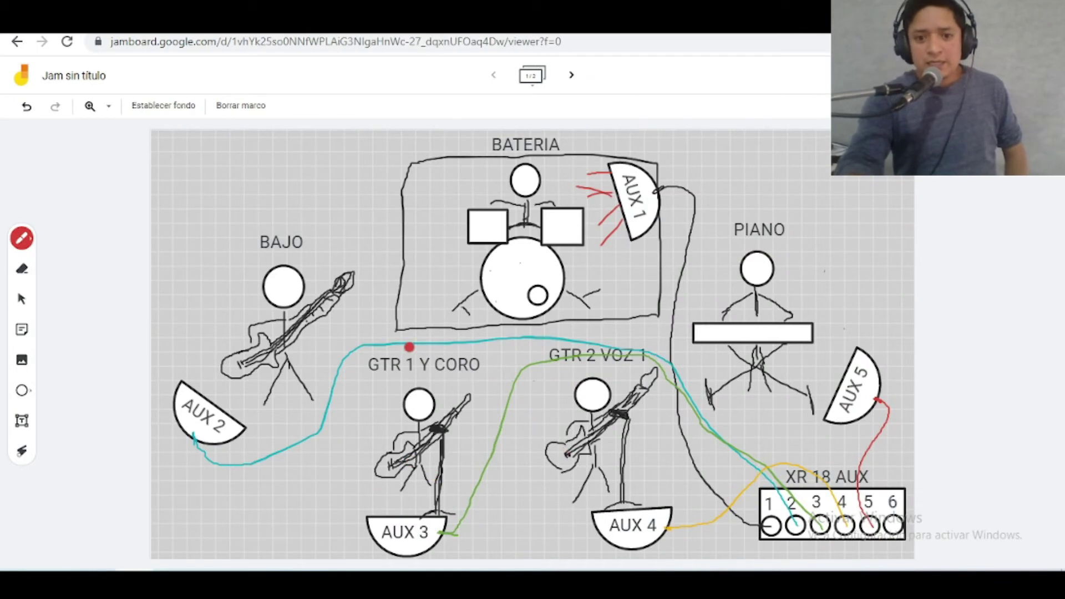
{"action": "mouse_move", "coordinate": [409, 344]}
{"action": "left_mouse_down"}
{"action": "mouse_move", "coordinate": [463, 352]}
{"action": "mouse_move", "coordinate": [415, 324]}
{"action": "left_mouse_up"}
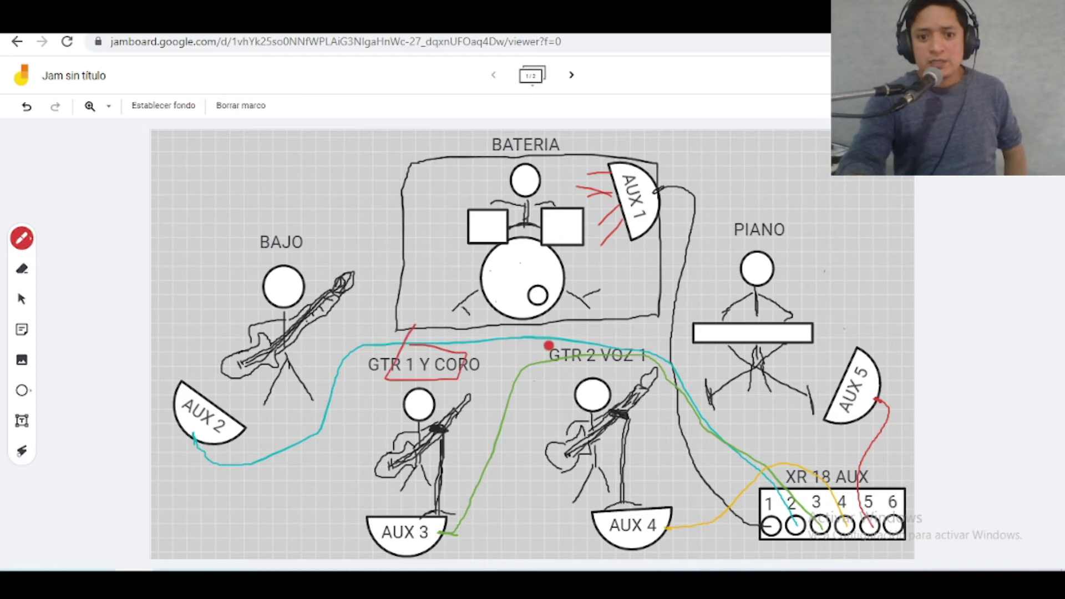
{"action": "left_click_drag", "start_coordinate": [548, 345], "coordinate": [580, 349]}
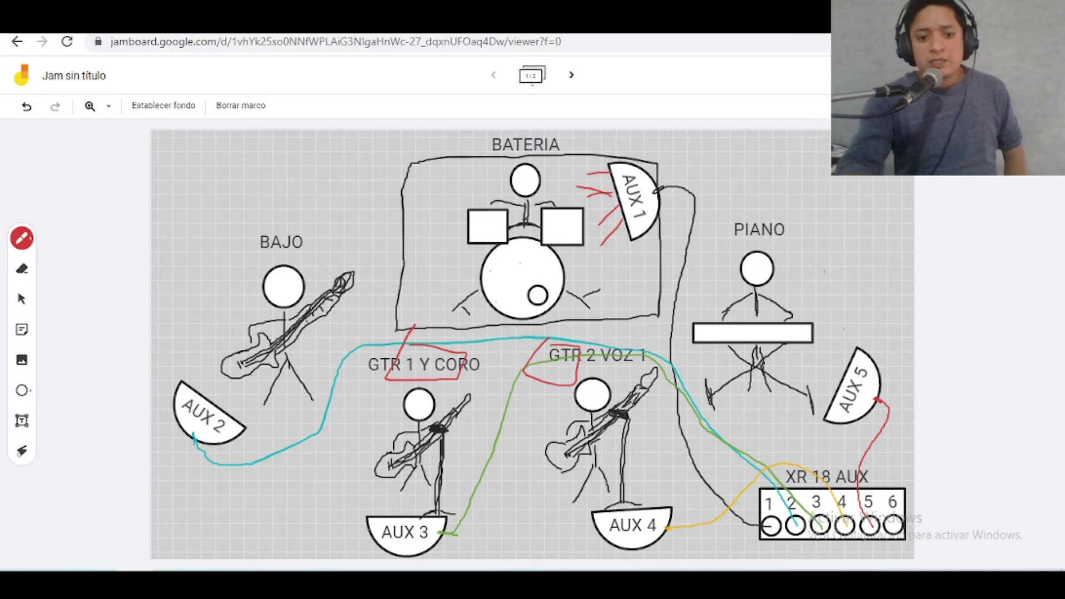
{"action": "mouse_move", "coordinate": [172, 585]}
{"action": "left_click", "coordinate": [172, 522]}
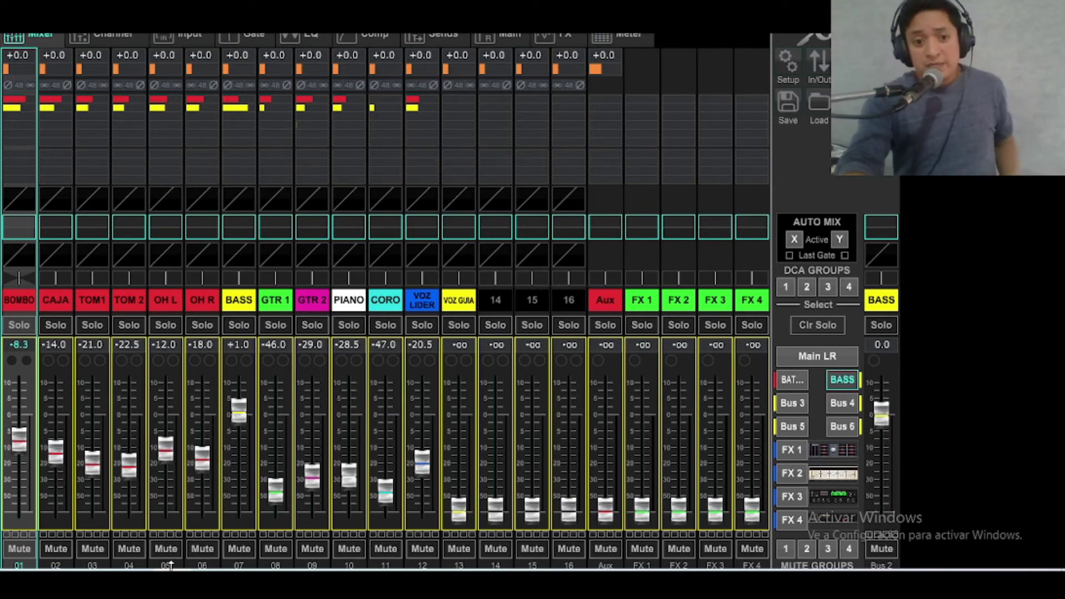
- Check the stage diagram in Jamboard, return to X AIR Edit, and set the BASS channel's send to the BASS bus to 0.0 dB
{"action": "mouse_move", "coordinate": [169, 569]}
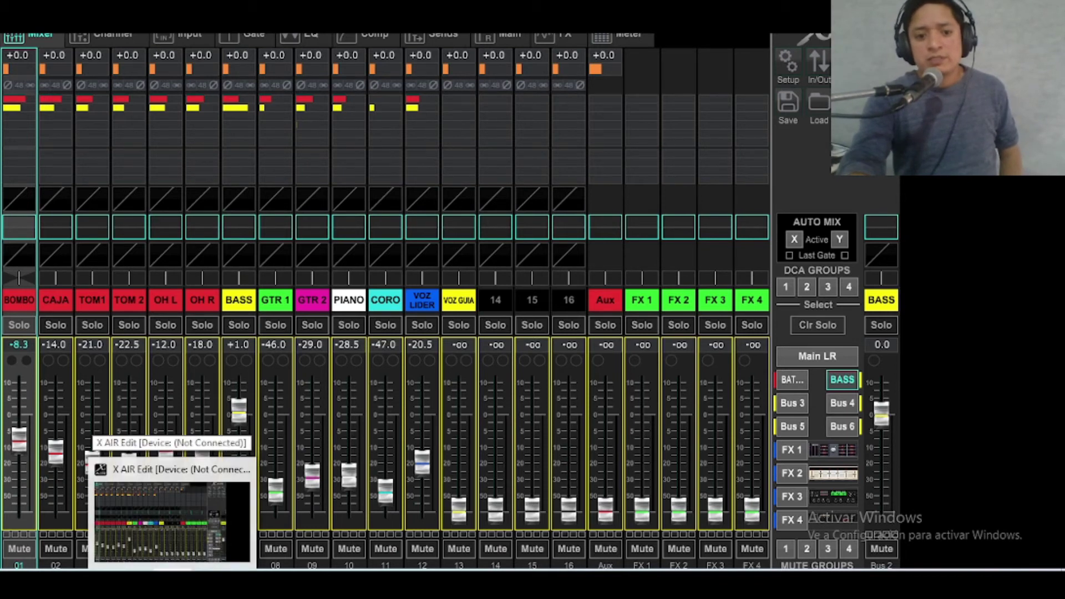
{"action": "left_click", "coordinate": [130, 568]}
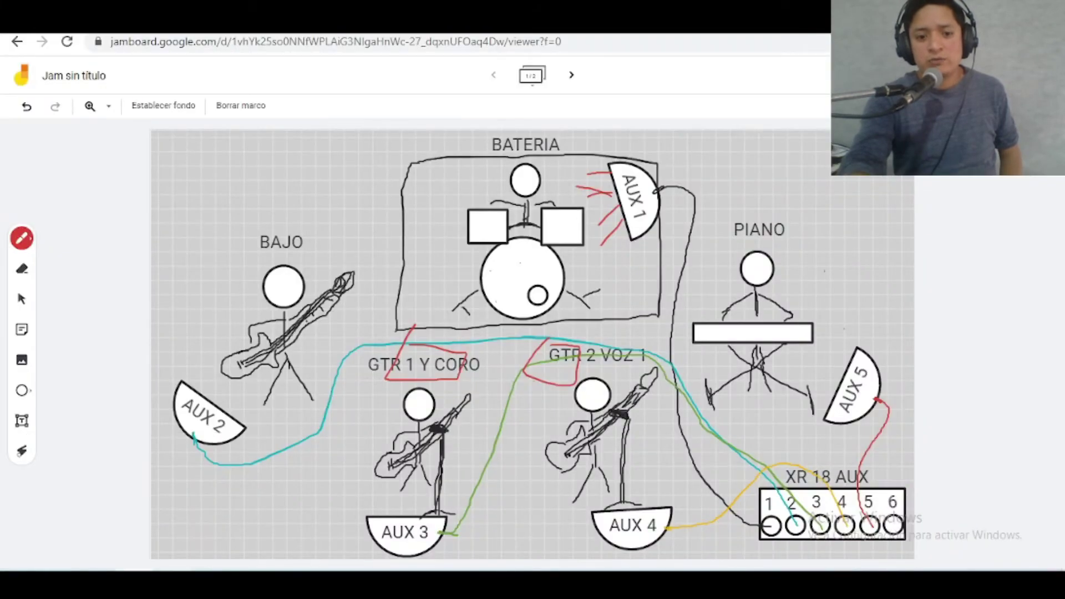
{"action": "left_click", "coordinate": [169, 569]}
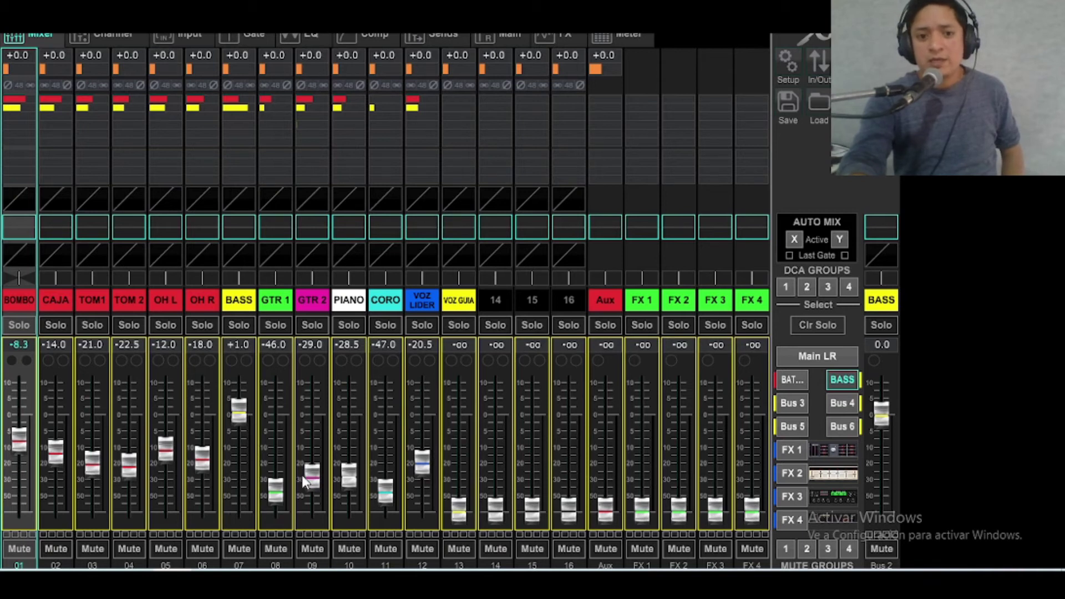
{"action": "left_click_drag", "start_coordinate": [246, 413], "coordinate": [246, 417]}
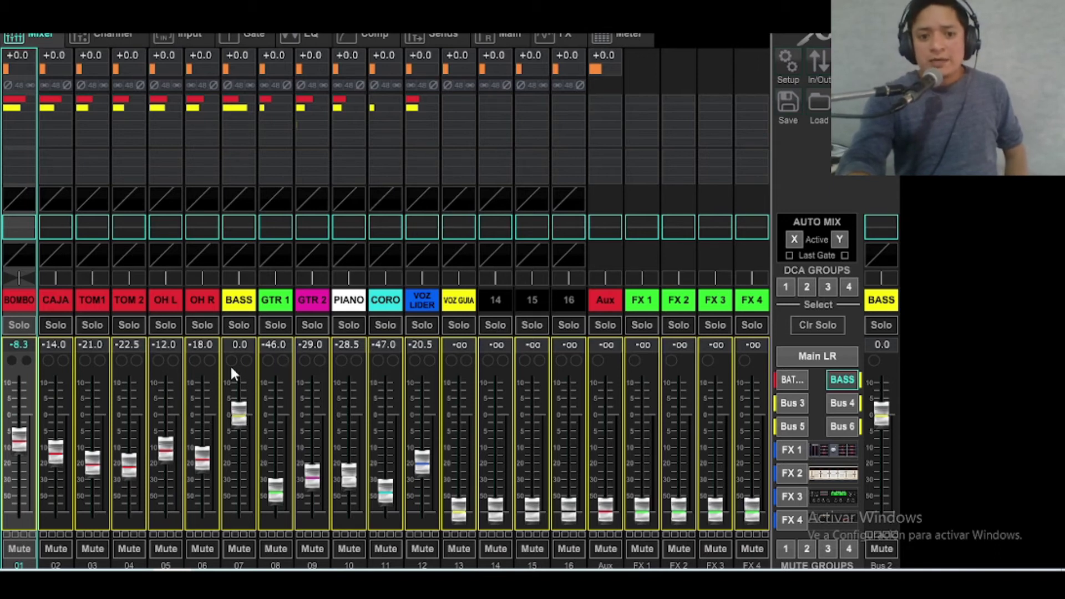
- Check AUX 3 on the Jamboard diagram, and name Bus 3 GTR 1 with the solid green colour in X AIR Edit
{"action": "left_click", "coordinate": [798, 404]}
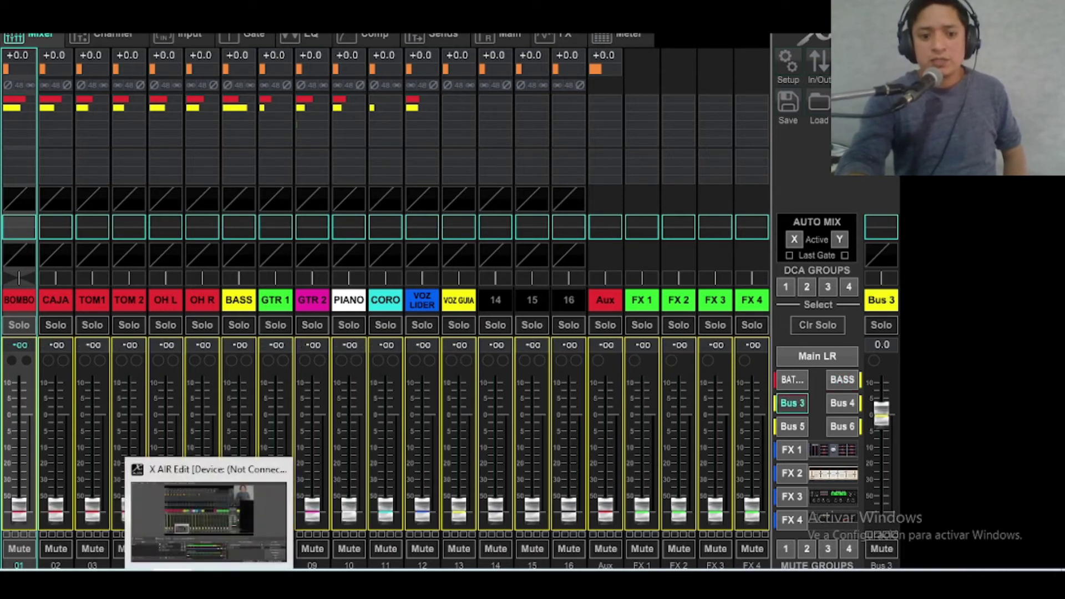
{"action": "left_click", "coordinate": [166, 585]}
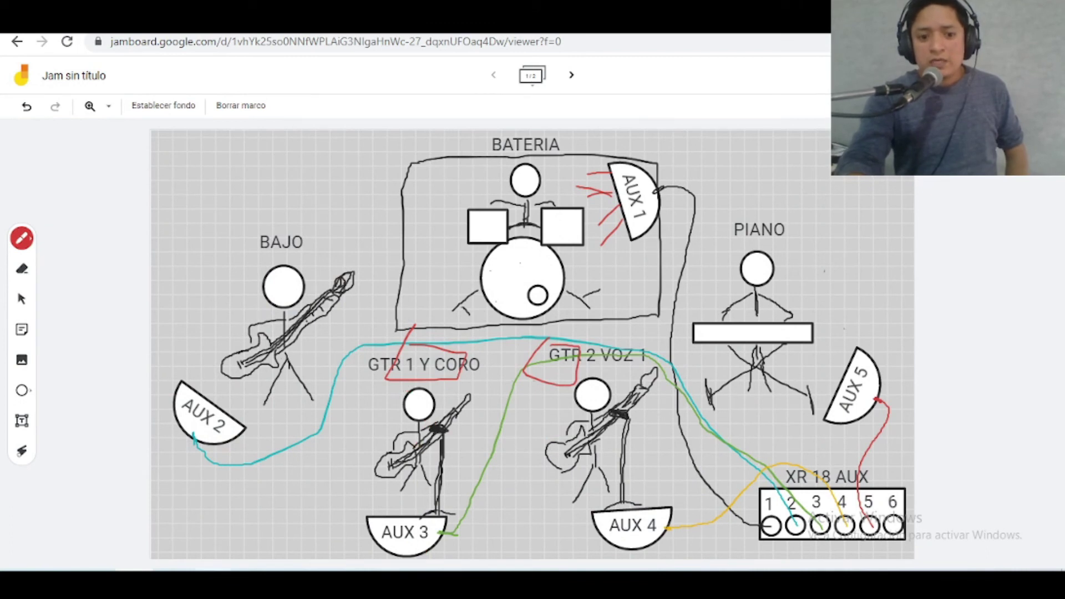
{"action": "mouse_move", "coordinate": [211, 585]}
{"action": "left_click", "coordinate": [211, 522]}
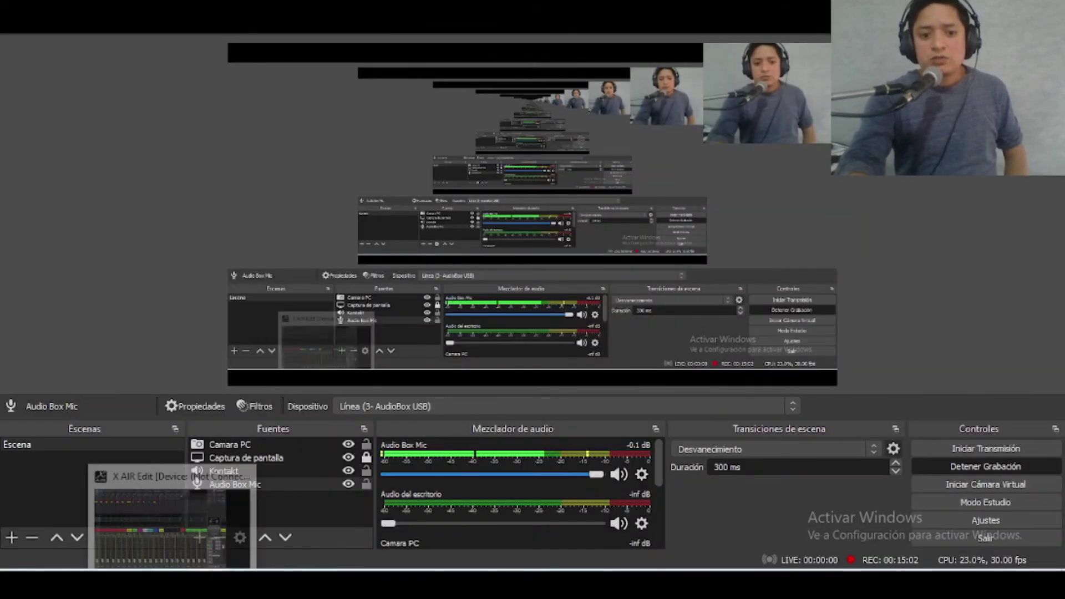
{"action": "left_click", "coordinate": [172, 516]}
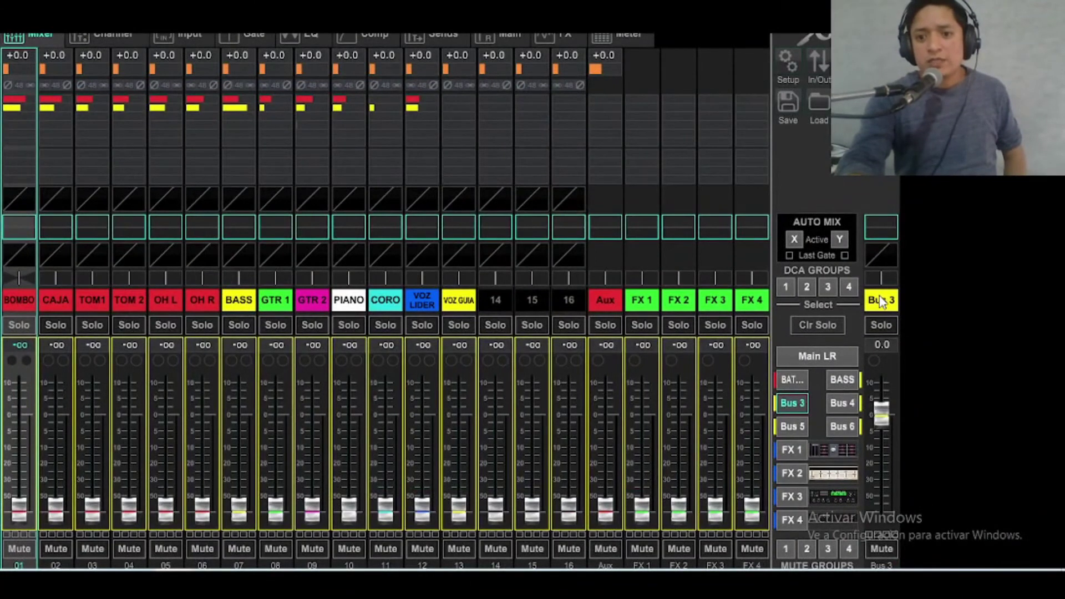
{"action": "left_click", "coordinate": [882, 301]}
{"action": "type", "text": "GT "}
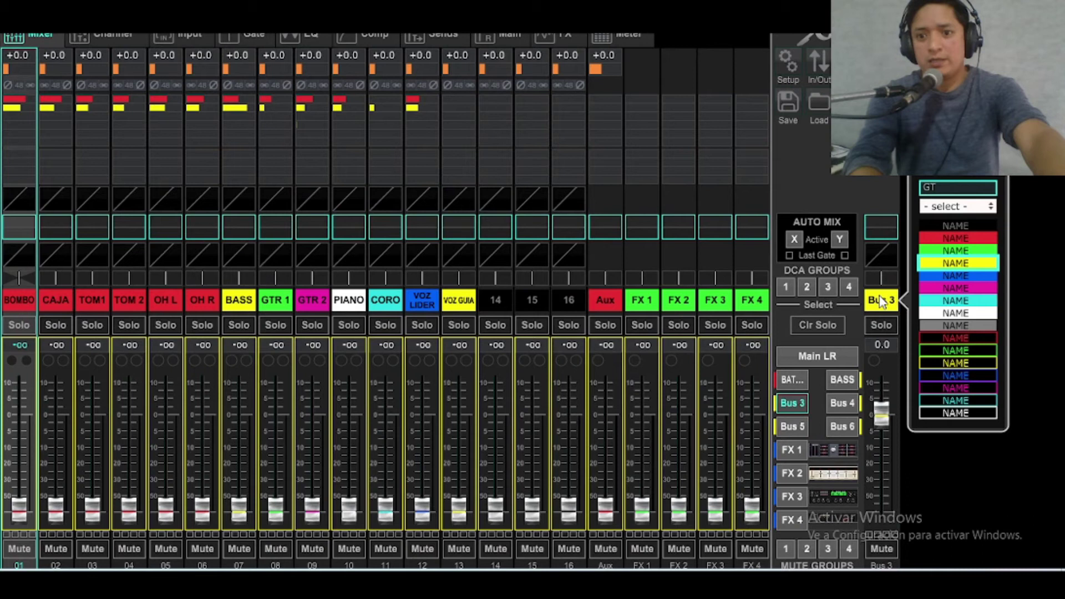
{"action": "type", "text": "R"}
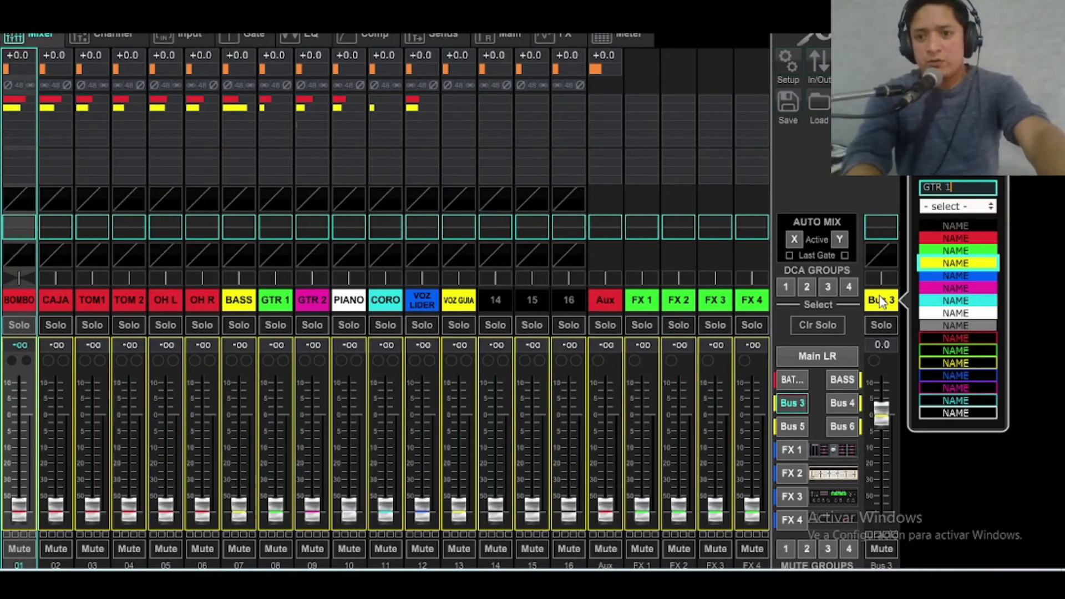
{"action": "type", "text": " 1"}
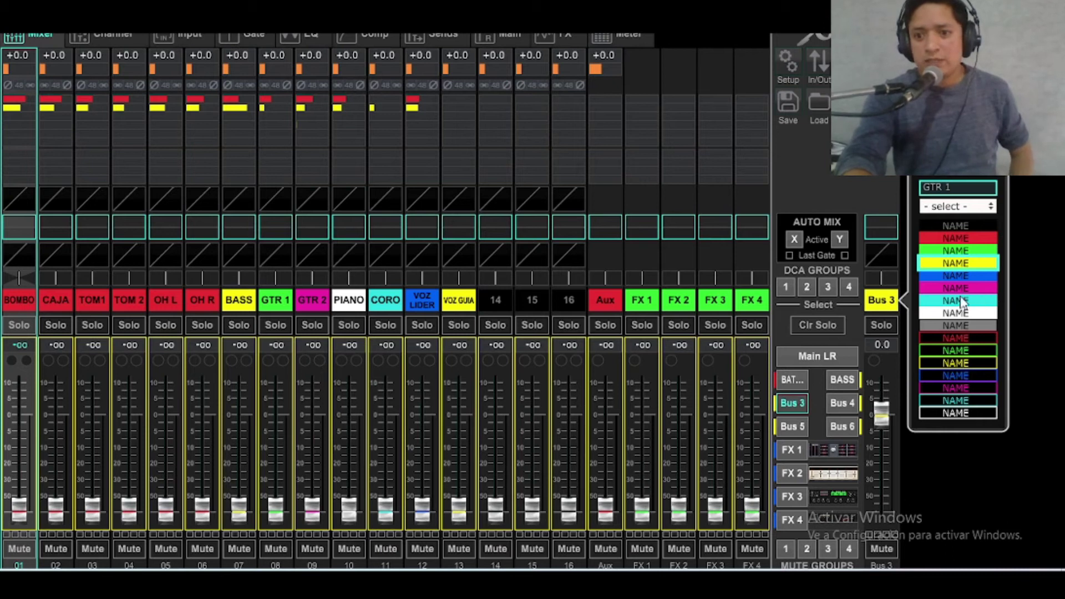
{"action": "left_click", "coordinate": [946, 251]}
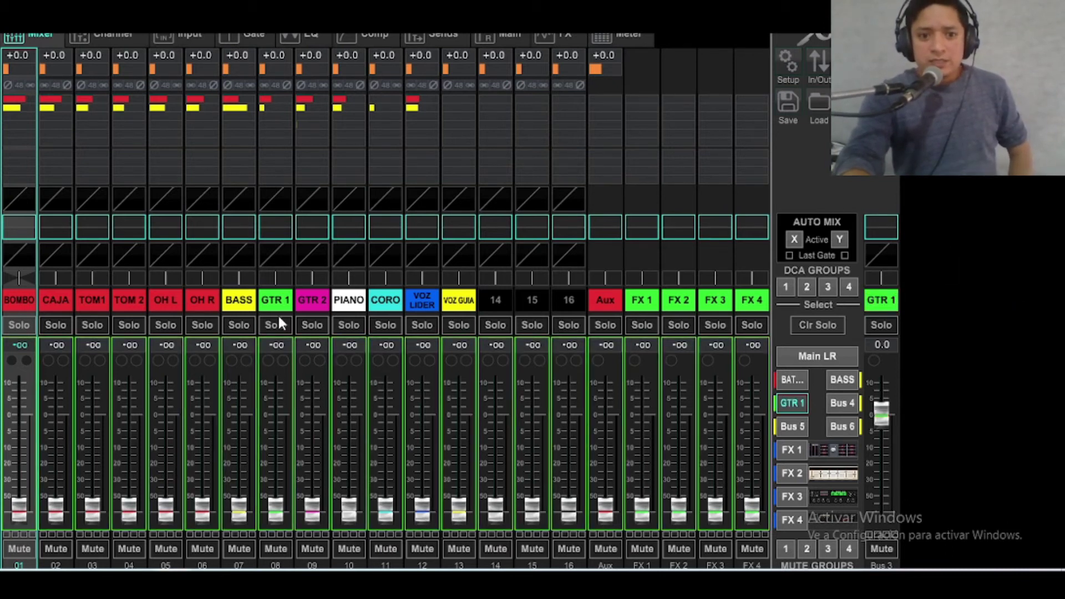
- Set the GTR 1 bus sends to GTR 1 +2.0 and CORO -0.5 dB, checking the player's label on the Jamboard diagram
{"action": "left_click_drag", "start_coordinate": [275, 514], "coordinate": [272, 512]}
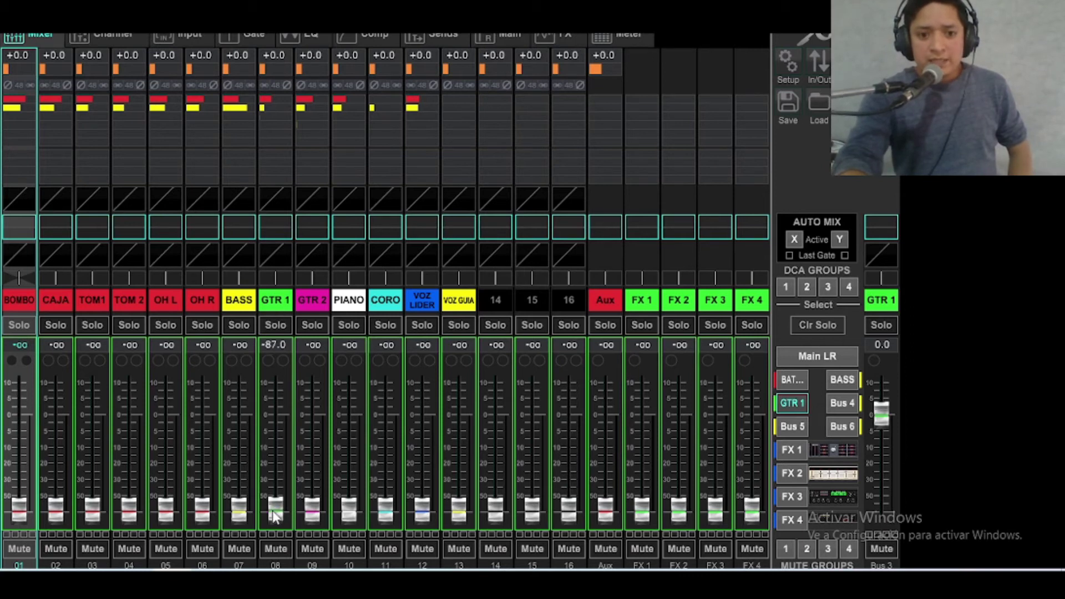
{"action": "left_click_drag", "start_coordinate": [271, 472], "coordinate": [271, 412]}
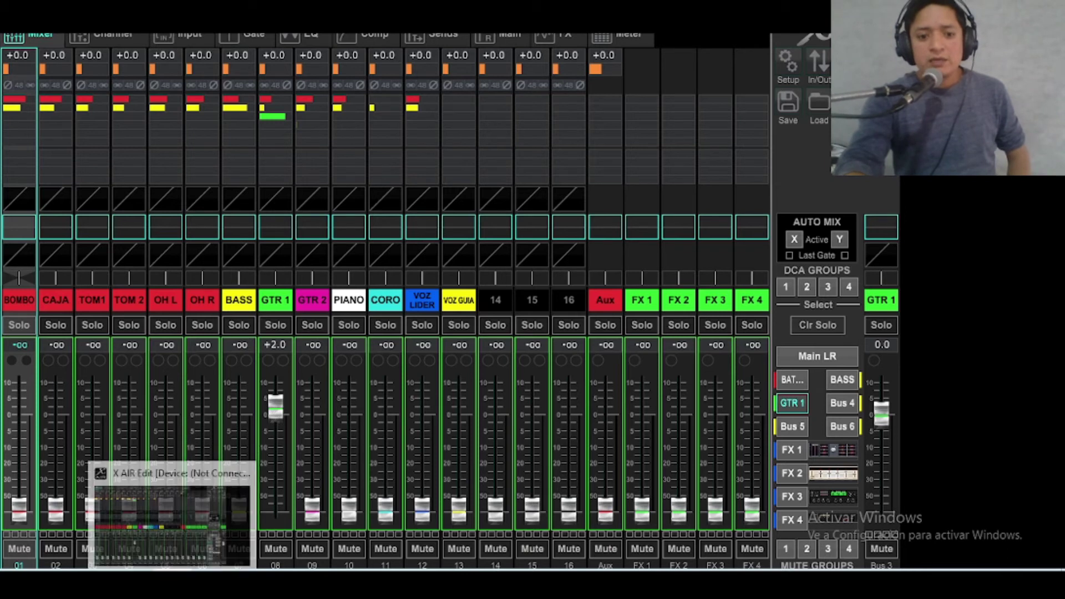
{"action": "left_click", "coordinate": [133, 516]}
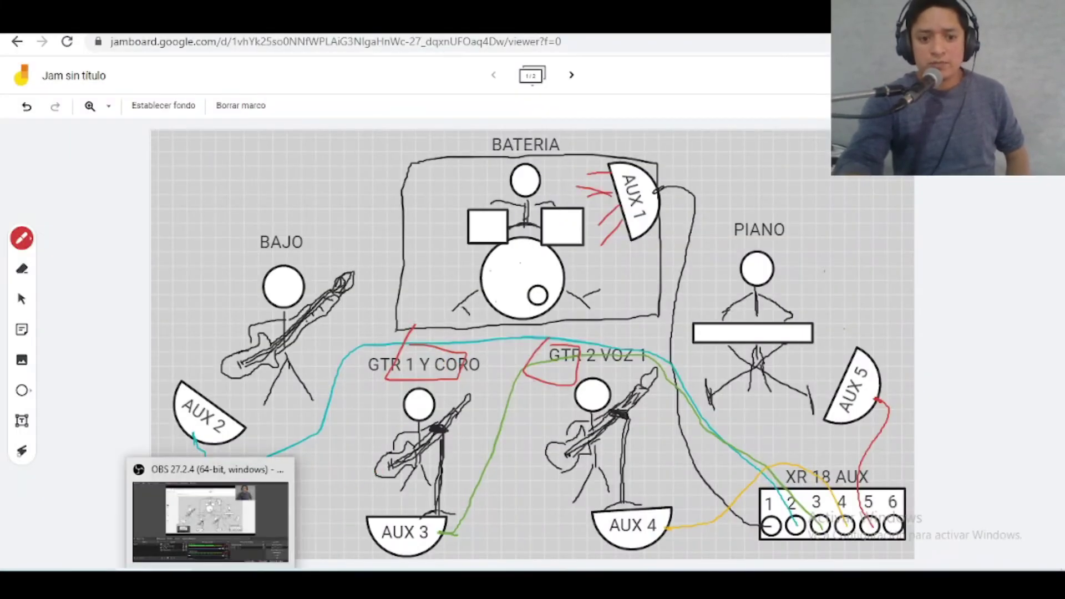
{"action": "left_click", "coordinate": [172, 510]}
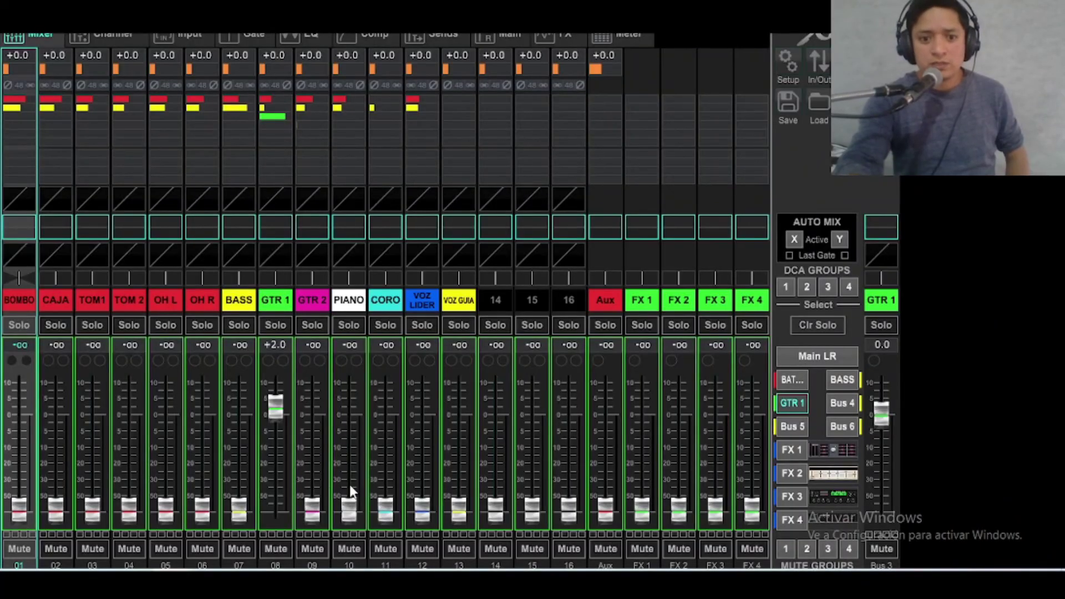
{"action": "left_click_drag", "start_coordinate": [385, 507], "coordinate": [383, 412]}
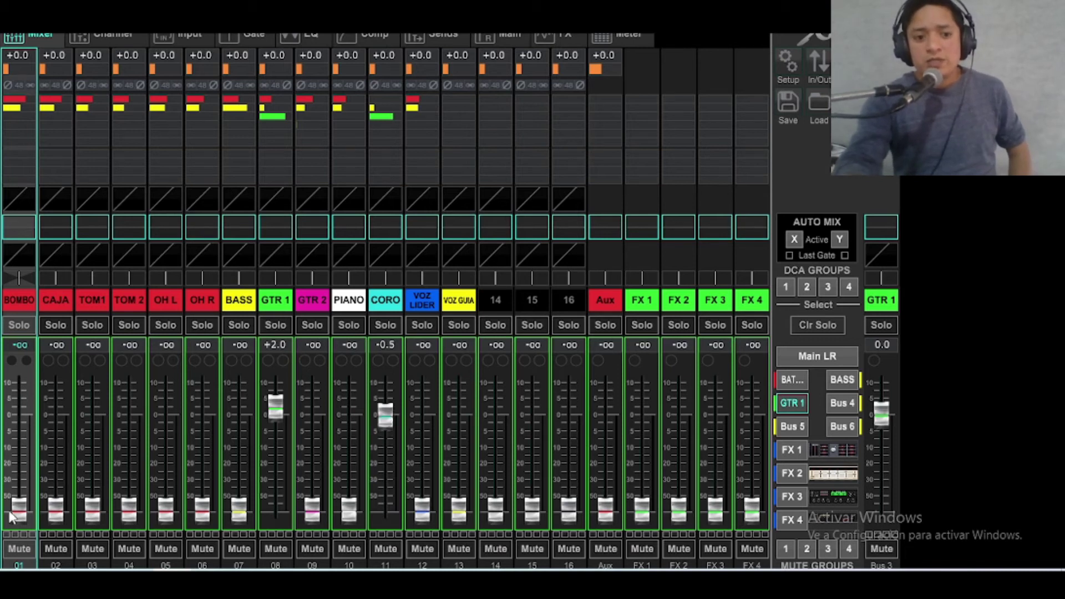
- Set the GTR 1 bus sends to BOMBO -38.0, CAJA -42.0, OH R -78.0 and BASS -20.0 dB
{"action": "left_click_drag", "start_coordinate": [19, 502], "coordinate": [56, 485]}
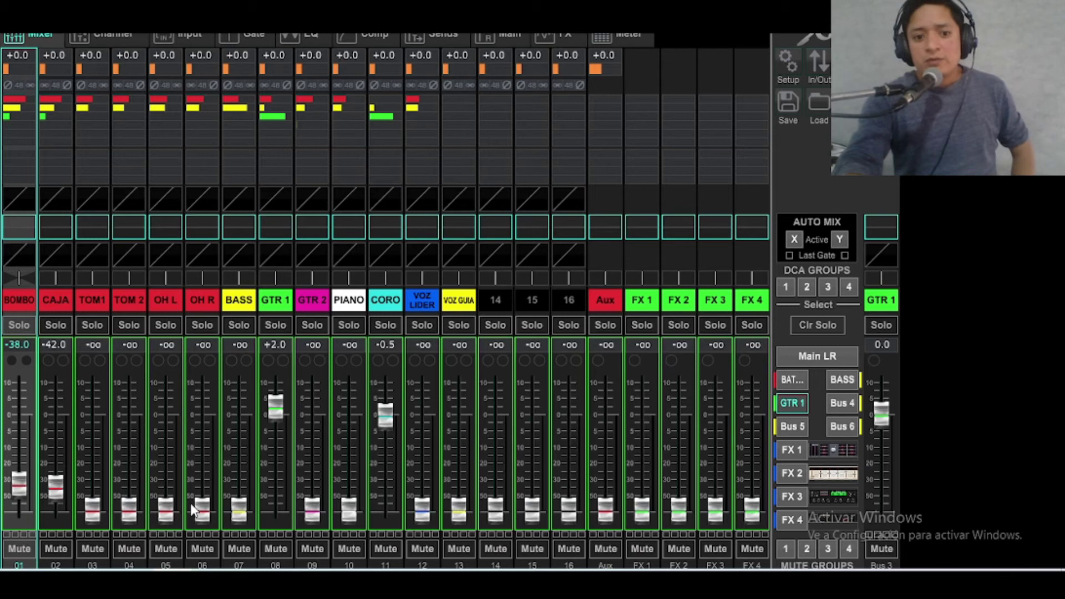
{"action": "left_click_drag", "start_coordinate": [201, 507], "coordinate": [203, 485]}
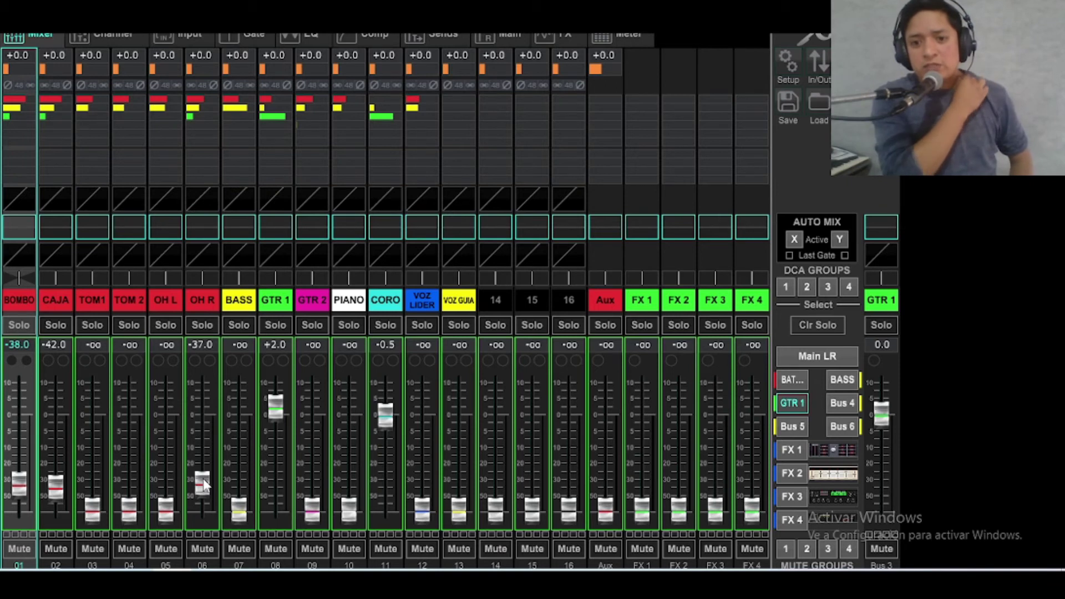
{"action": "left_click_drag", "start_coordinate": [204, 484], "coordinate": [237, 472]}
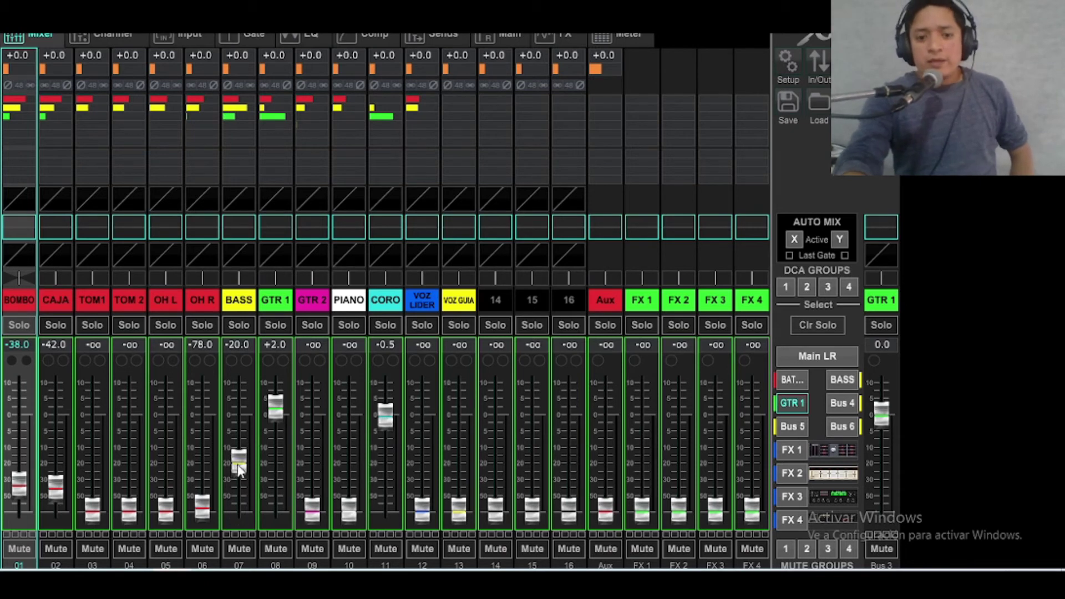
- Draw red sound lines from the AUX 3 monitor toward the guitarist on the Jamboard diagram, and return to X AIR Edit
{"action": "mouse_move", "coordinate": [172, 583]}
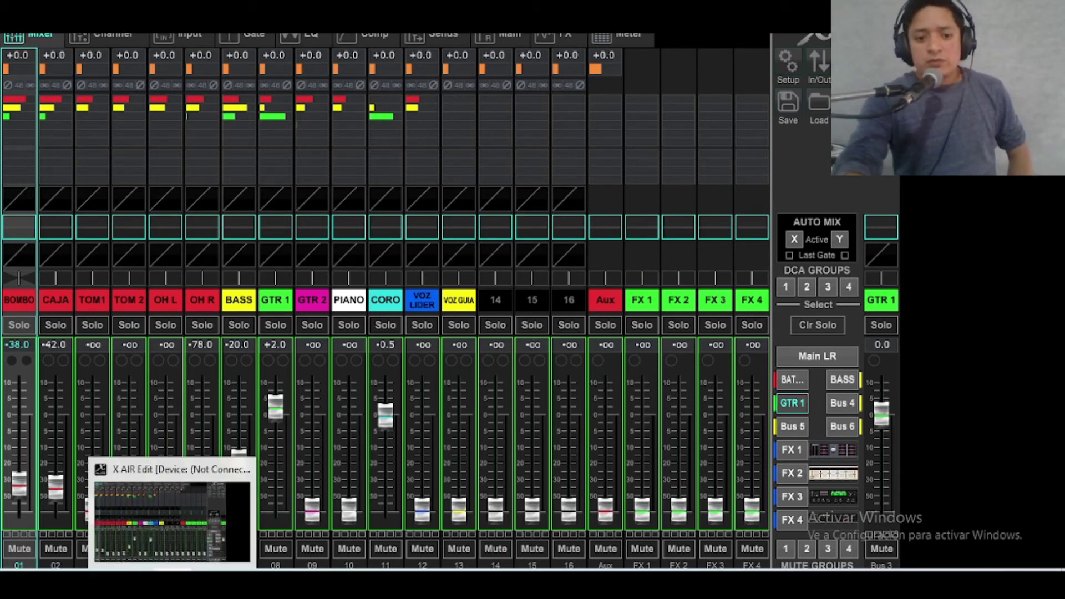
{"action": "left_click", "coordinate": [133, 521]}
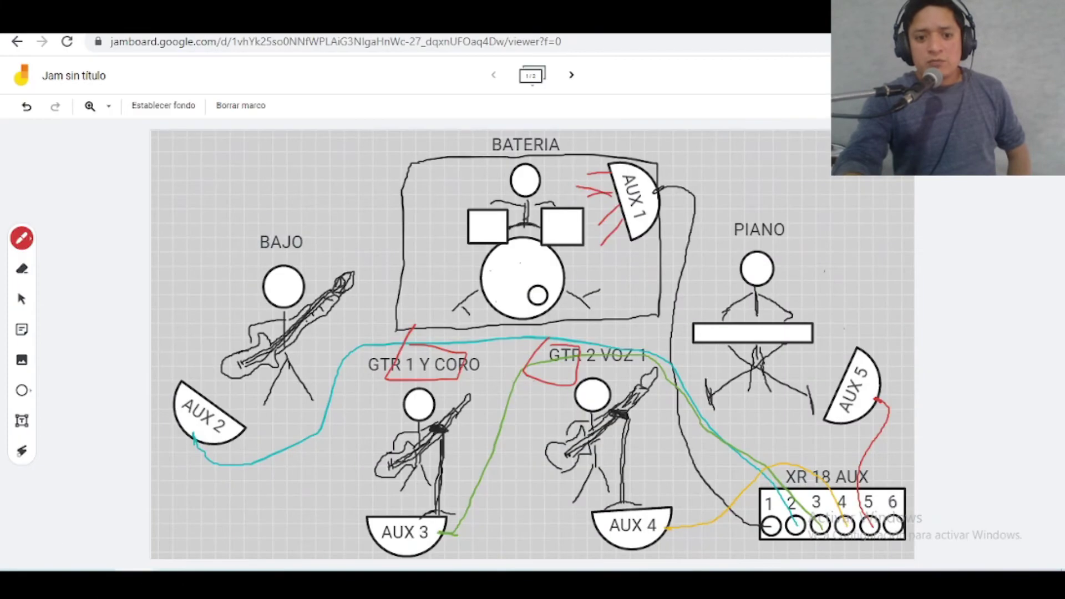
{"action": "left_click_drag", "start_coordinate": [392, 504], "coordinate": [395, 510]}
{"action": "mouse_move", "coordinate": [417, 475]}
{"action": "left_mouse_down"}
{"action": "mouse_move", "coordinate": [409, 513]}
{"action": "mouse_move", "coordinate": [363, 492]}
{"action": "left_mouse_up"}
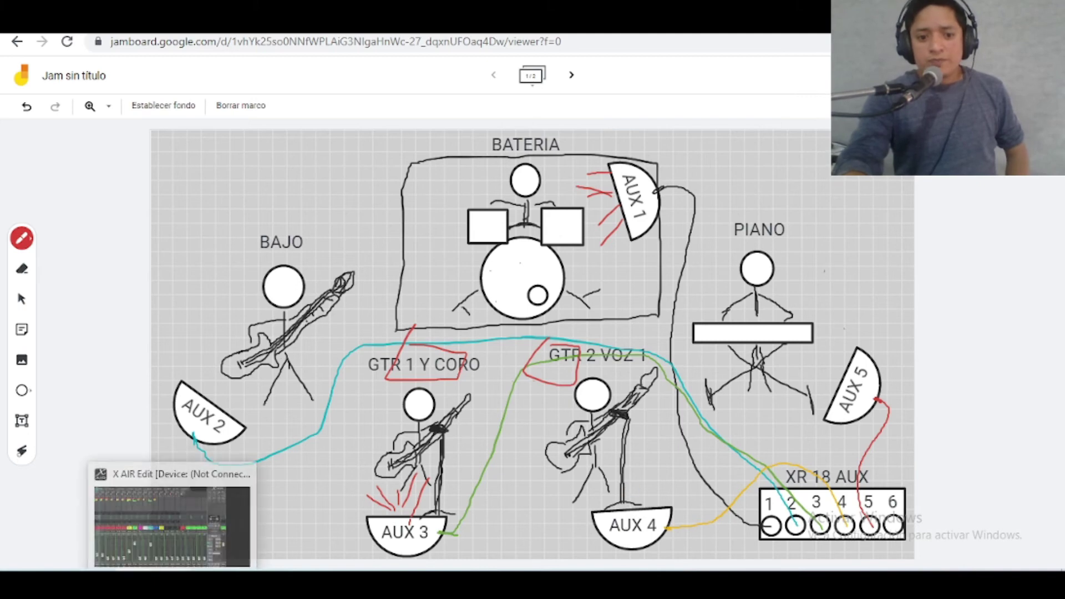
{"action": "left_click", "coordinate": [172, 522]}
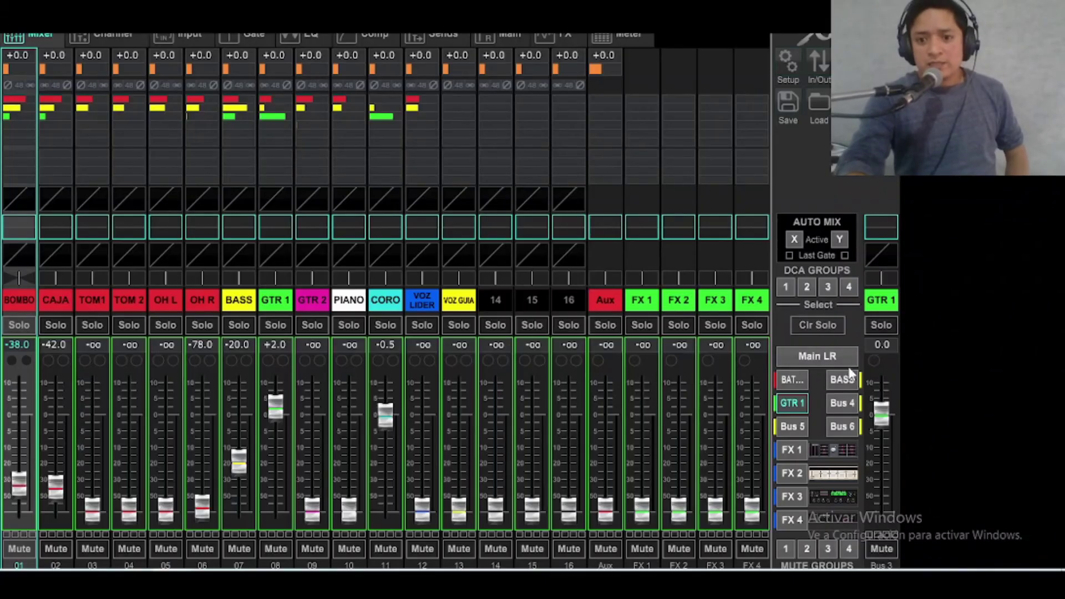
- Name Bus 4 VOZ LIDER with the solid blue colour, and set its sends to VOZ LIDER +3.3 and GTR 2 +0.5 dB
{"action": "left_click", "coordinate": [840, 402]}
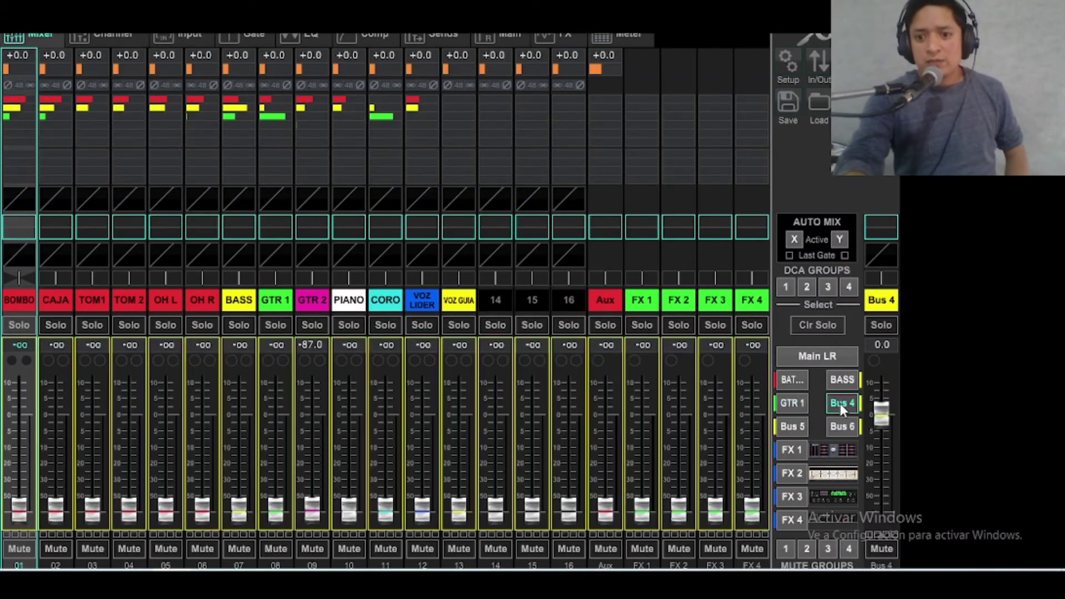
{"action": "left_click", "coordinate": [890, 299]}
{"action": "left_click", "coordinate": [890, 300]}
{"action": "type", "text": "VOZ LIDER"}
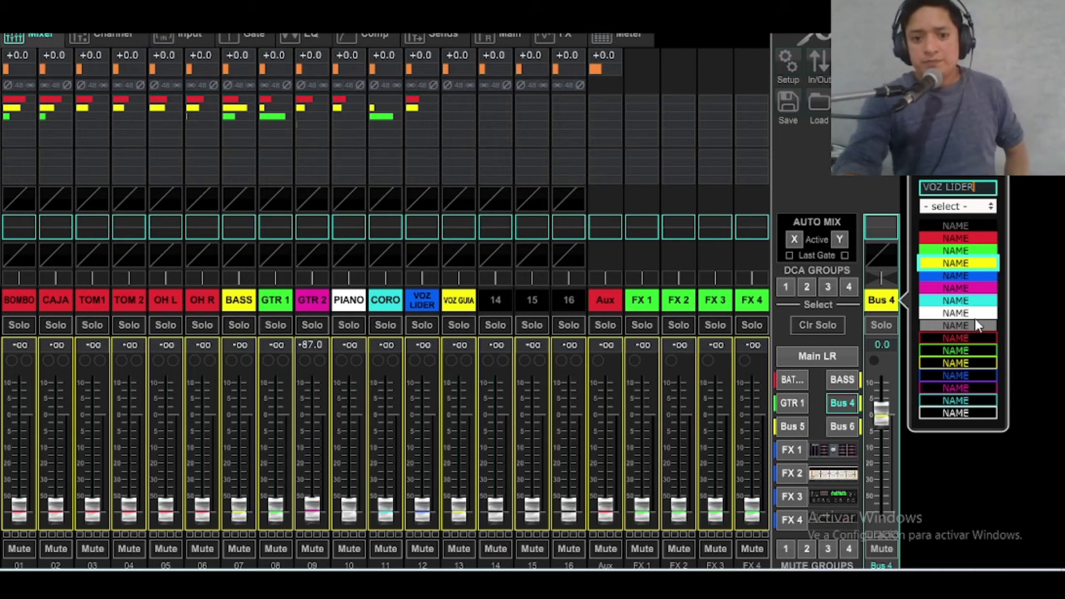
{"action": "left_click", "coordinate": [963, 274]}
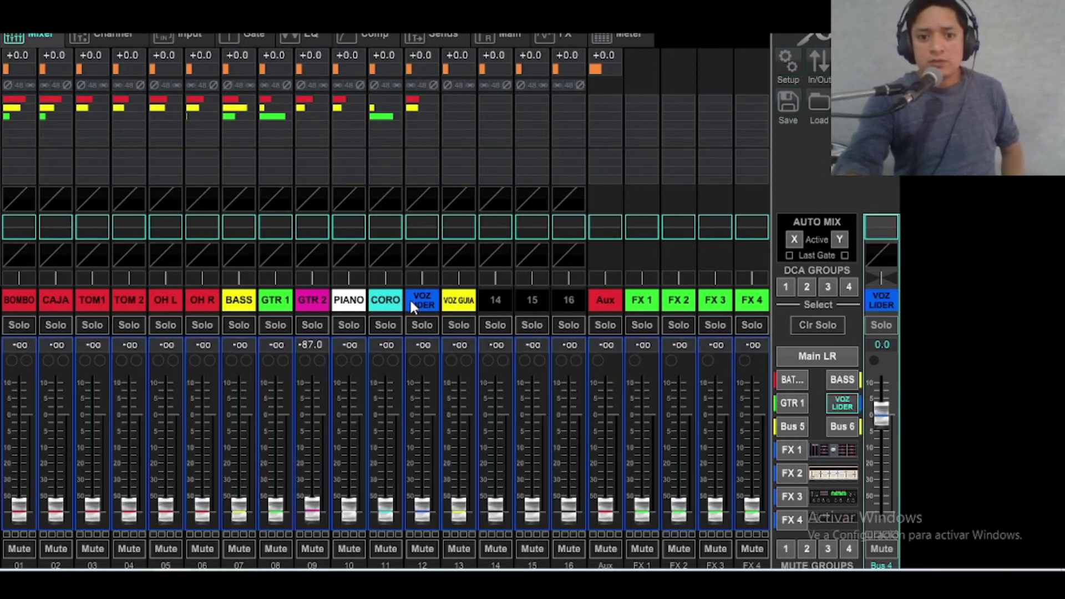
{"action": "left_click_drag", "start_coordinate": [420, 513], "coordinate": [422, 407]}
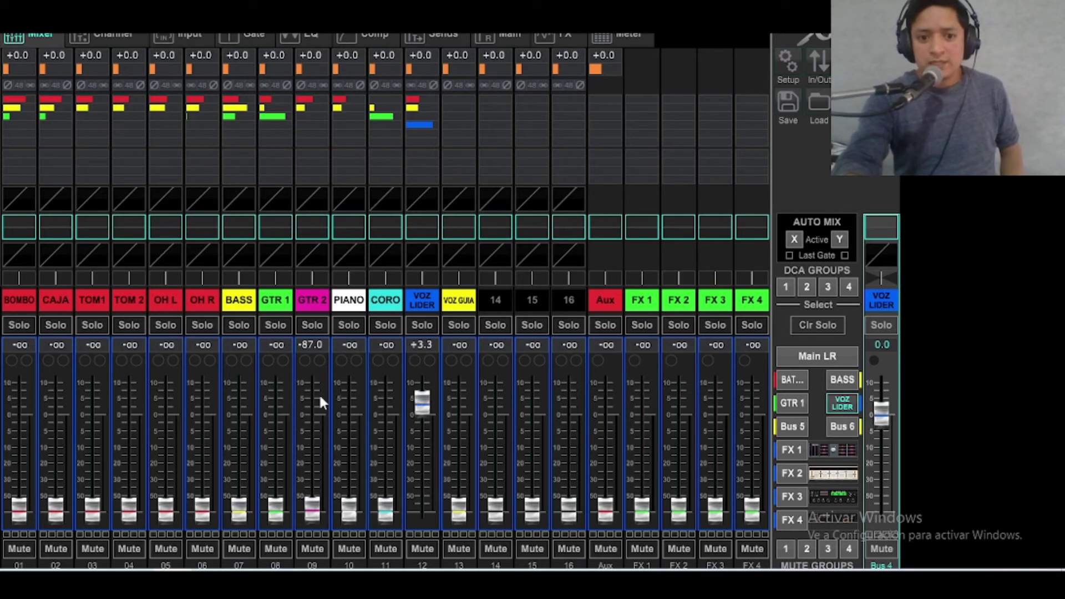
{"action": "left_click_drag", "start_coordinate": [314, 511], "coordinate": [311, 415]}
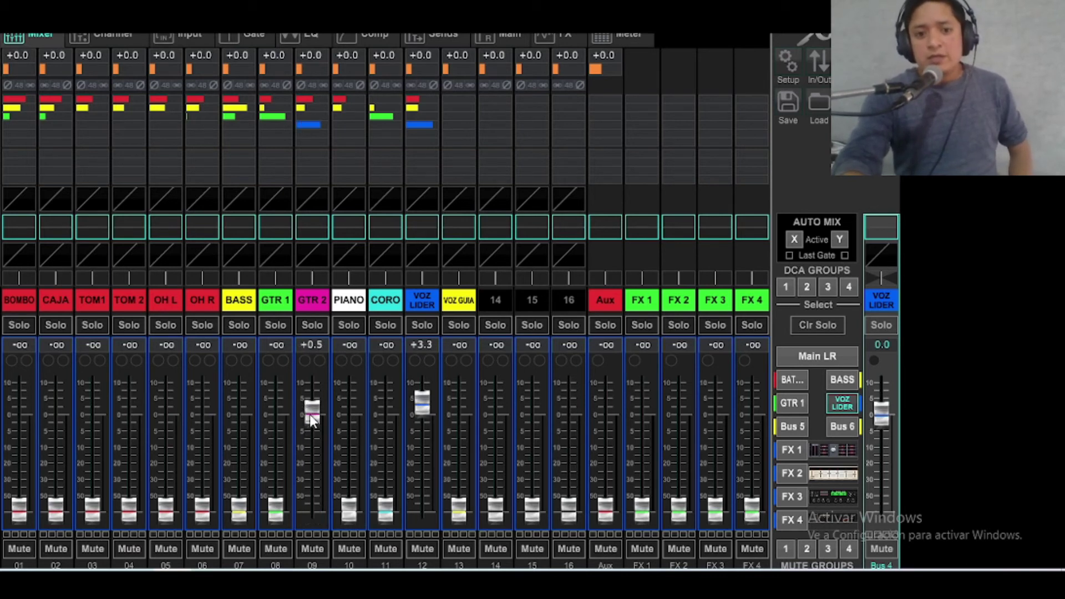
- Draw red sound lines from the AUX 4 monitor toward the second guitarist on the Jamboard diagram, and return to X AIR Edit
{"action": "key", "text": "alt+Tab"}
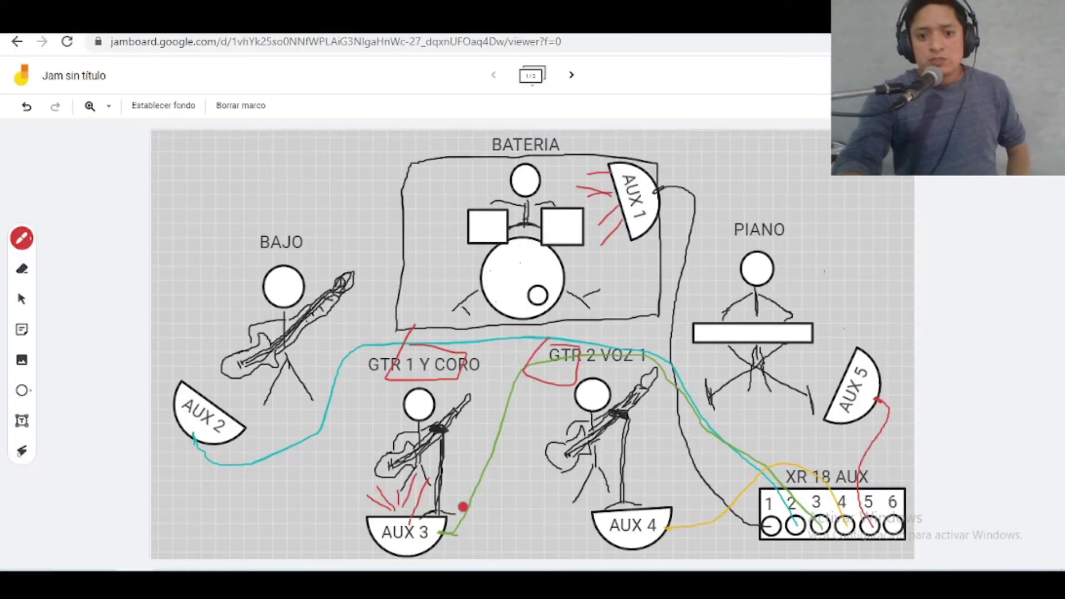
{"action": "mouse_move", "coordinate": [620, 503]}
{"action": "left_mouse_down"}
{"action": "mouse_move", "coordinate": [611, 480]}
{"action": "mouse_move", "coordinate": [655, 466]}
{"action": "left_mouse_up"}
{"action": "left_click_drag", "start_coordinate": [632, 506], "coordinate": [630, 462]}
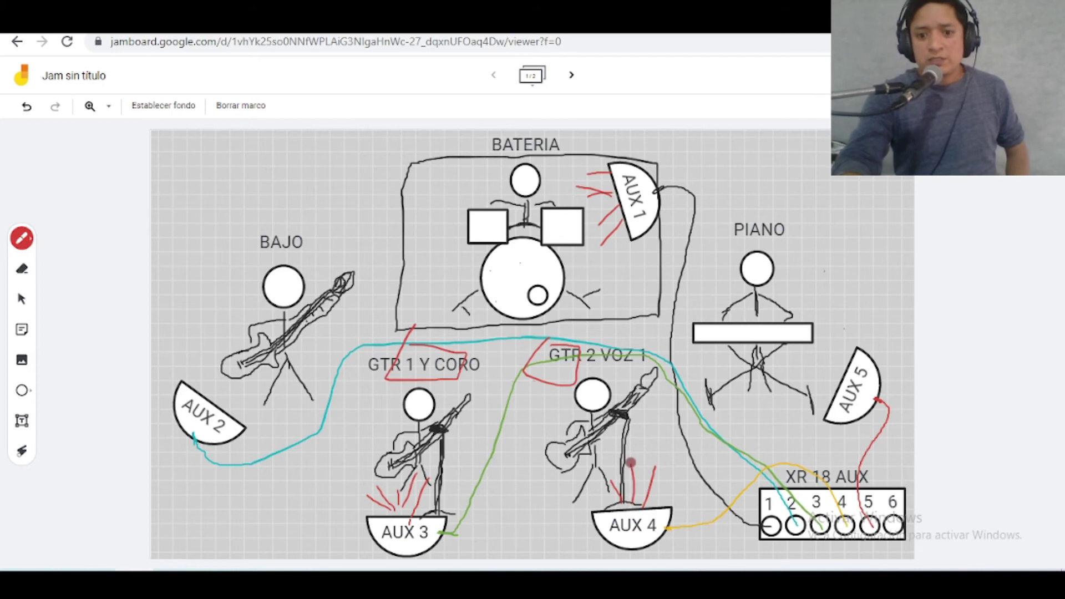
{"action": "mouse_move", "coordinate": [619, 508]}
{"action": "left_mouse_down"}
{"action": "mouse_move", "coordinate": [581, 493]}
{"action": "mouse_move", "coordinate": [643, 507]}
{"action": "left_mouse_up"}
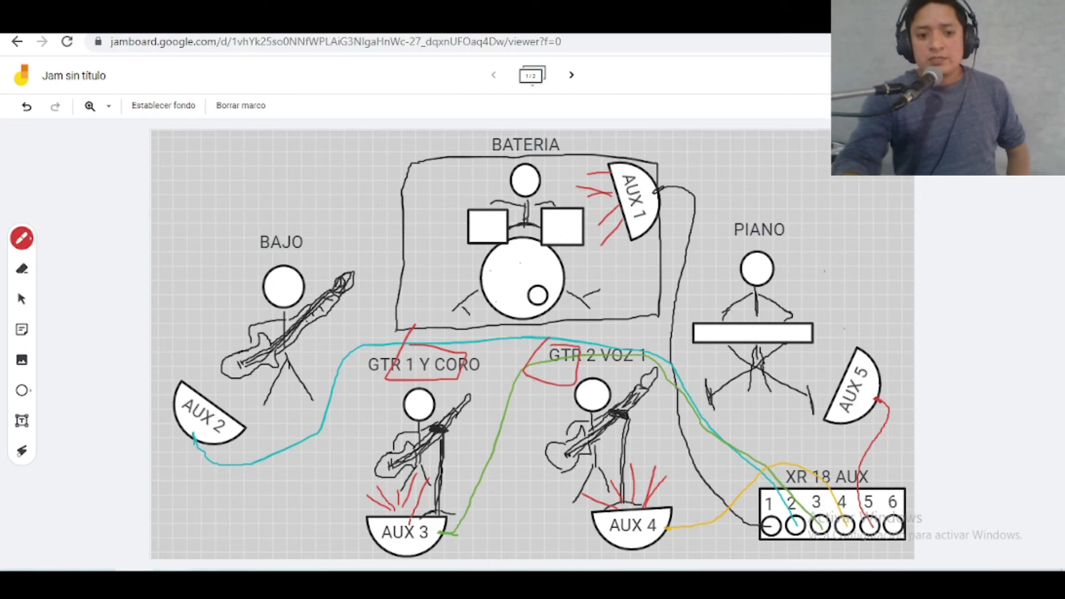
{"action": "mouse_move", "coordinate": [171, 586]}
{"action": "left_click", "coordinate": [172, 521]}
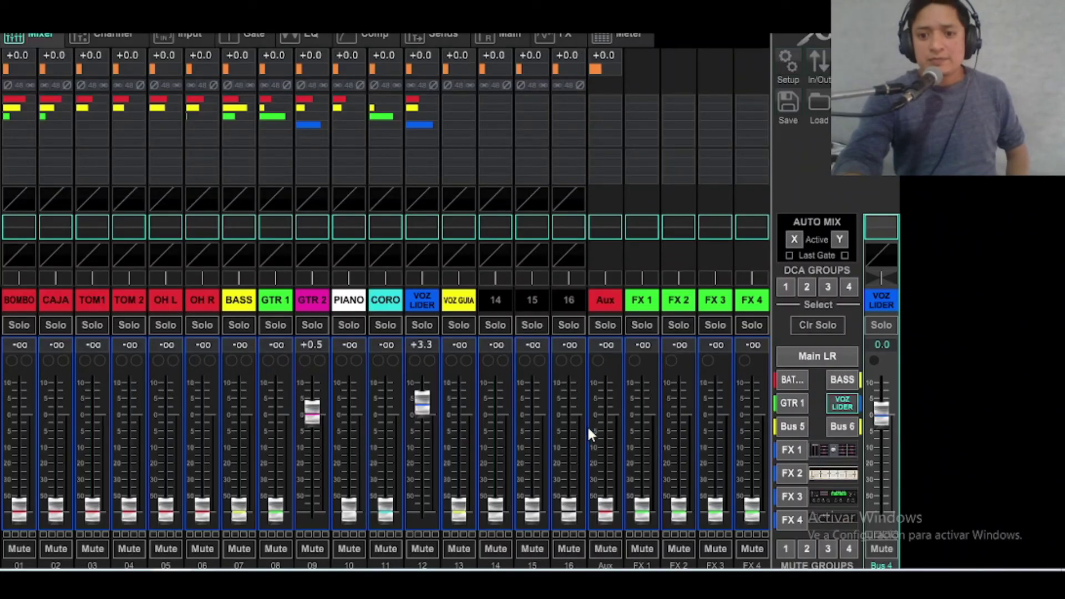
- Name Bus 5 PIANO and give it the solid white colour
{"action": "left_click", "coordinate": [791, 427]}
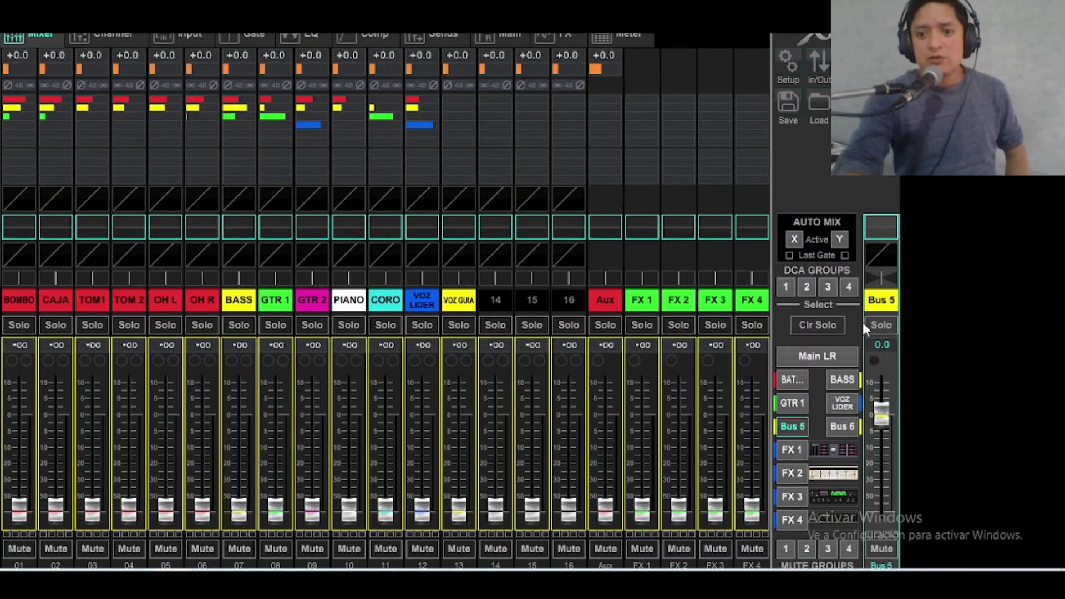
{"action": "left_click", "coordinate": [882, 300]}
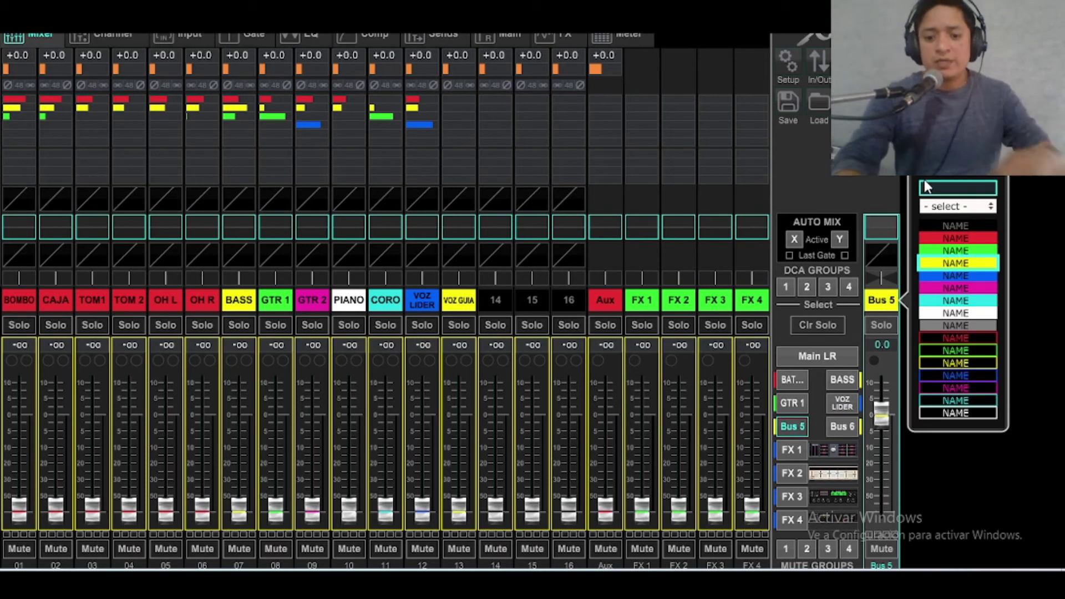
{"action": "type", "text": "PIANO"}
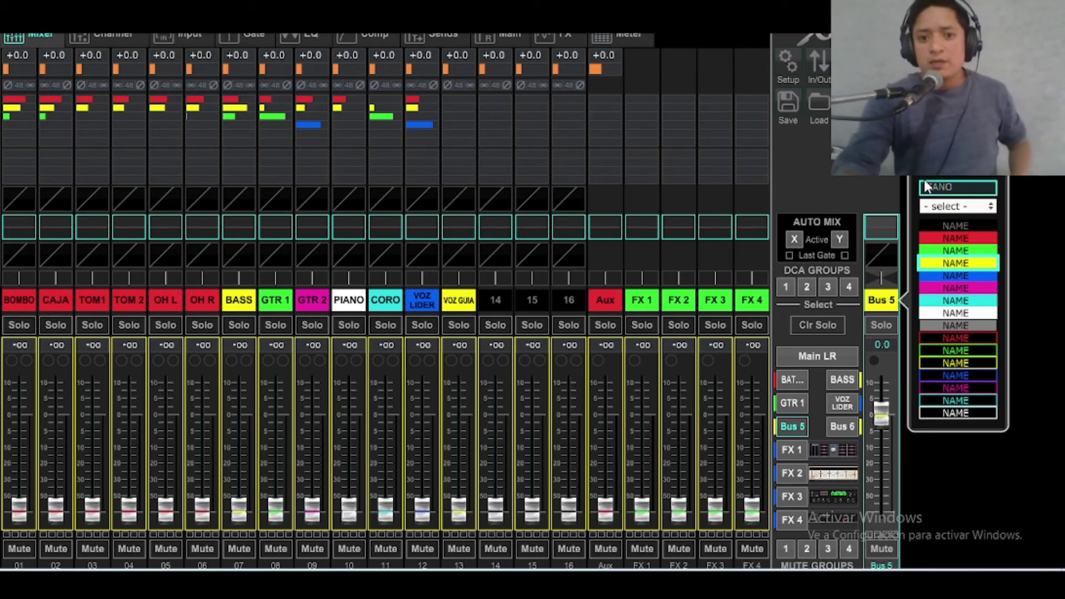
{"action": "left_click", "coordinate": [943, 313]}
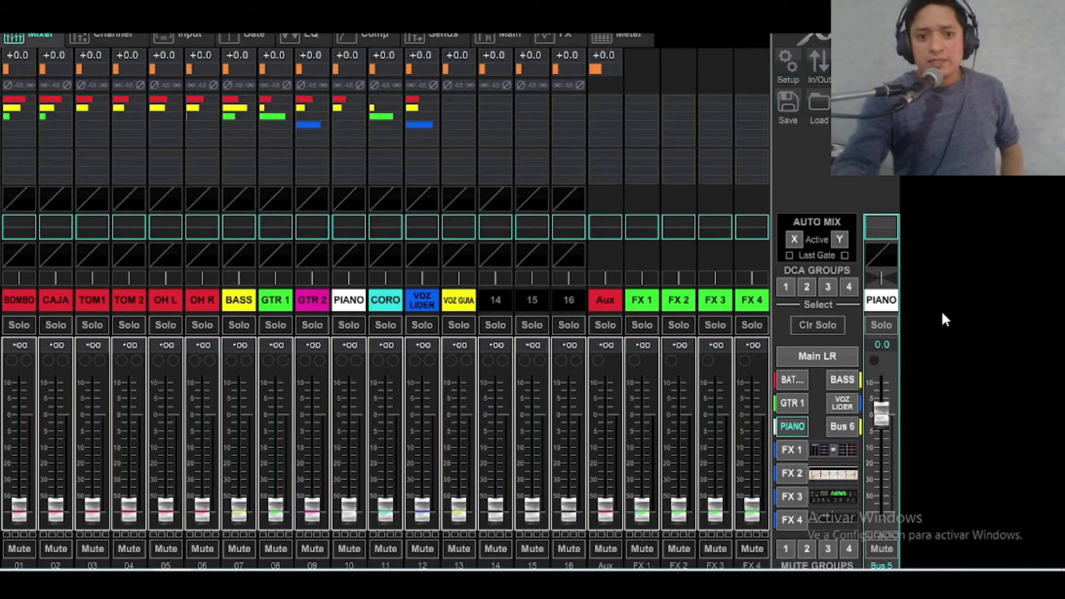
- Set the PIANO bus sends to PIANO +3.0, VOZ LIDER -9.3, BOMBO -33.0 and CAJA -28.0 dB
{"action": "left_click_drag", "start_coordinate": [350, 501], "coordinate": [344, 396]}
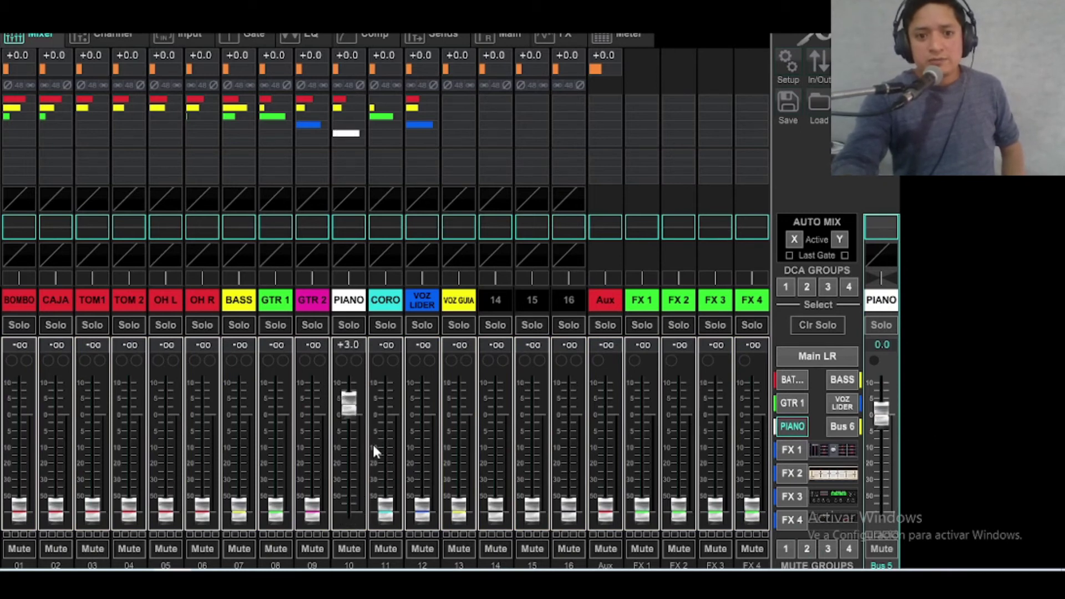
{"action": "left_click_drag", "start_coordinate": [423, 510], "coordinate": [423, 444]}
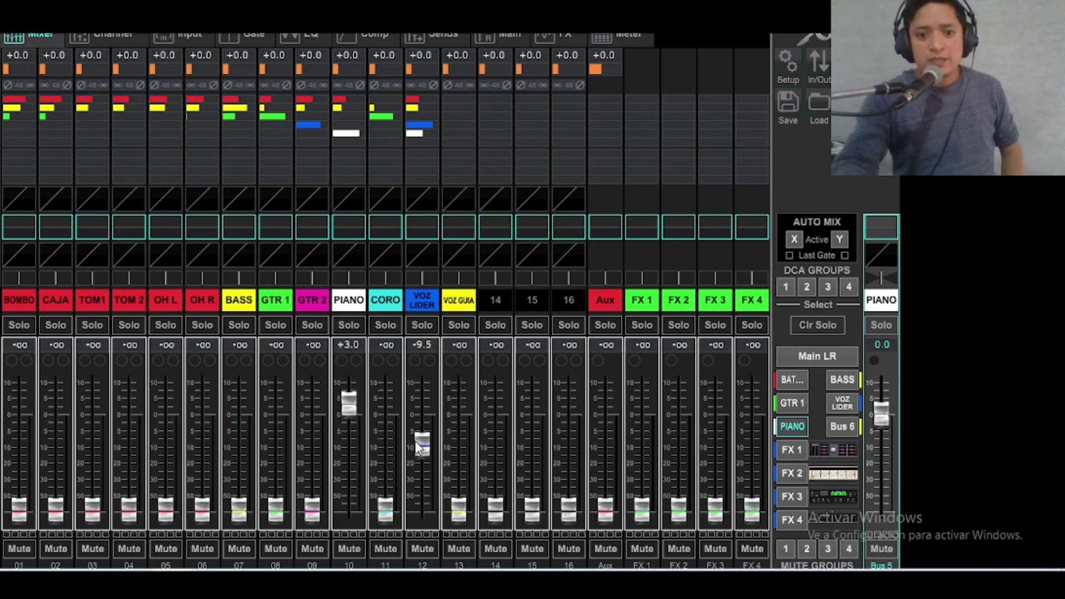
{"action": "left_click_drag", "start_coordinate": [12, 508], "coordinate": [57, 471]}
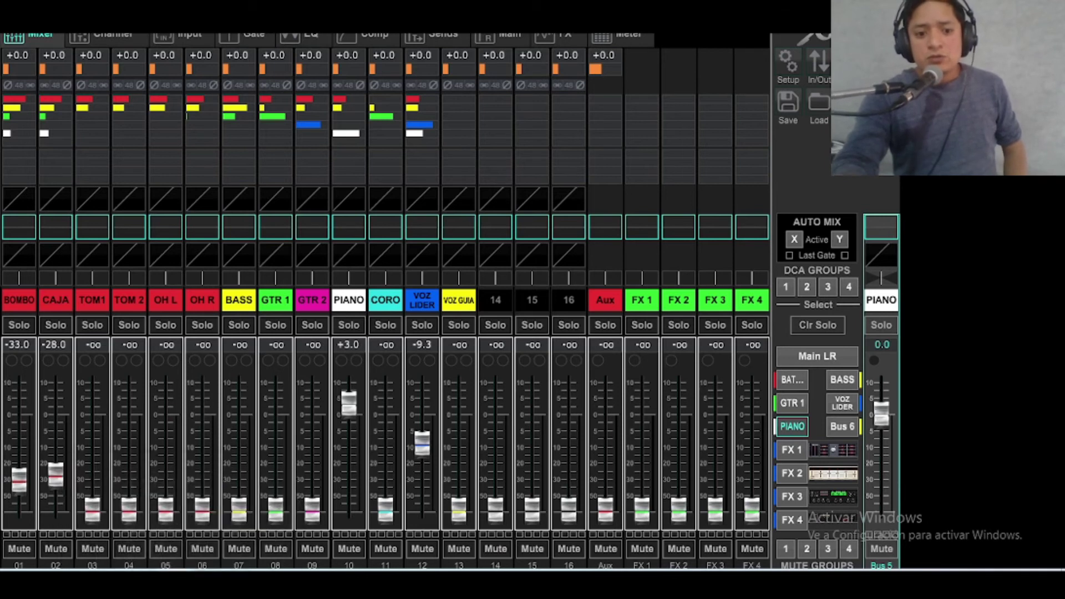
- Switch to the Jamboard stage diagram and draw red sound lines from the AUX 5 monitor toward the pianist
{"action": "mouse_move", "coordinate": [133, 585]}
{"action": "left_click", "coordinate": [133, 516]}
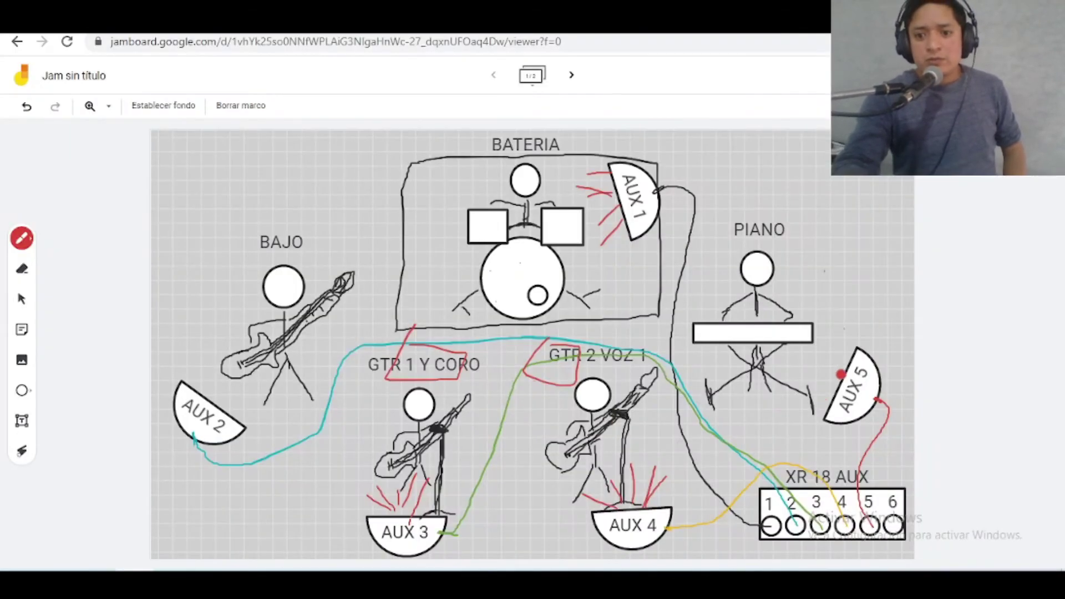
{"action": "left_click_drag", "start_coordinate": [842, 366], "coordinate": [825, 335]}
{"action": "mouse_move", "coordinate": [839, 390]}
{"action": "left_mouse_down"}
{"action": "mouse_move", "coordinate": [789, 357]}
{"action": "mouse_move", "coordinate": [830, 369]}
{"action": "mouse_move", "coordinate": [819, 347]}
{"action": "left_mouse_up"}
{"action": "left_click_drag", "start_coordinate": [813, 403], "coordinate": [793, 404]}
{"action": "left_click_drag", "start_coordinate": [844, 364], "coordinate": [842, 314]}
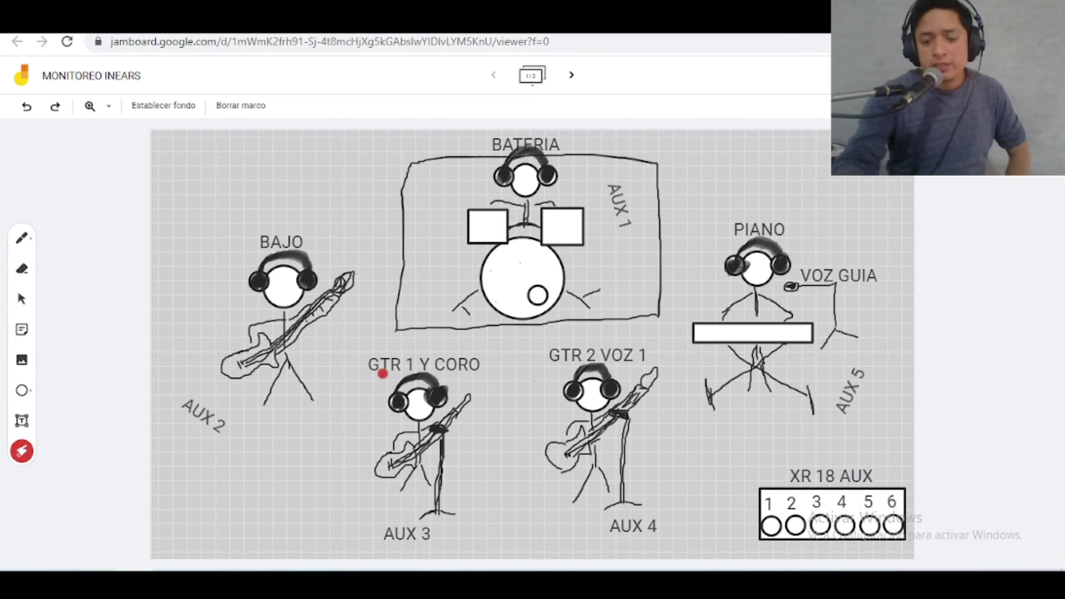
- On the MONITOREO INEARS diagram, draw a black cable from XR 18 AUX 1 to the drummer's headphones and a teal one from AUX 2 to the bassist's
{"action": "left_click", "coordinate": [22, 243]}
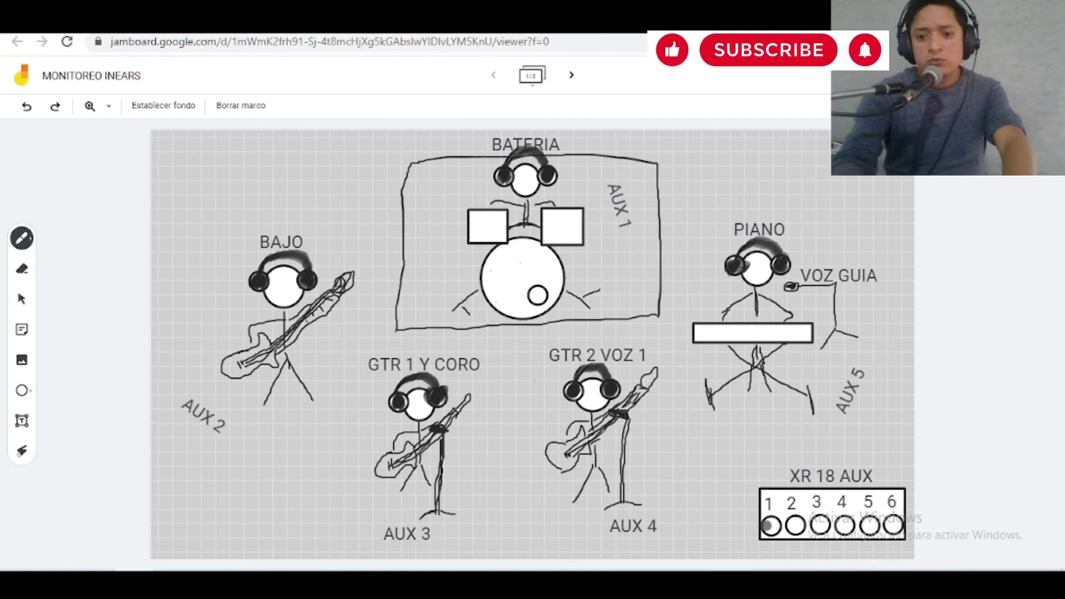
{"action": "mouse_move", "coordinate": [769, 524]}
{"action": "left_mouse_down"}
{"action": "mouse_move", "coordinate": [595, 191]}
{"action": "mouse_move", "coordinate": [559, 179]}
{"action": "left_mouse_up"}
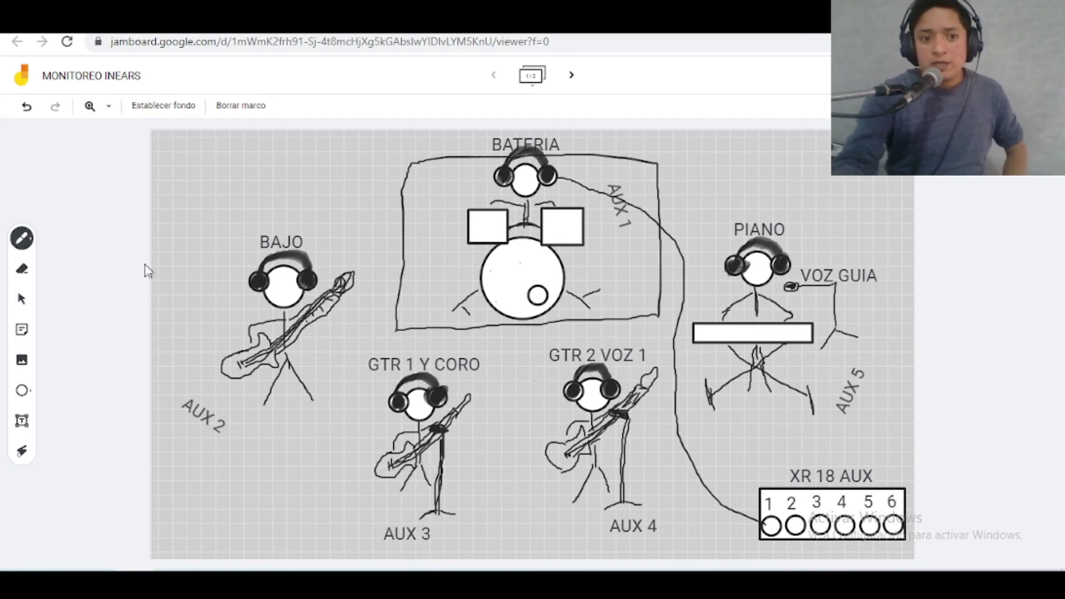
{"action": "left_click", "coordinate": [22, 239]}
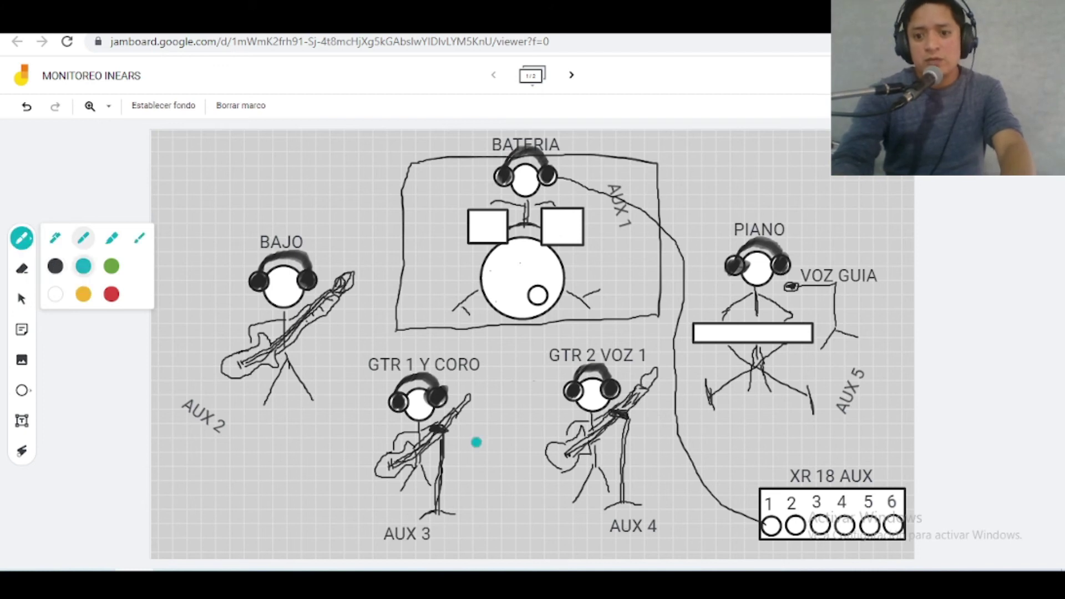
{"action": "left_click", "coordinate": [795, 525]}
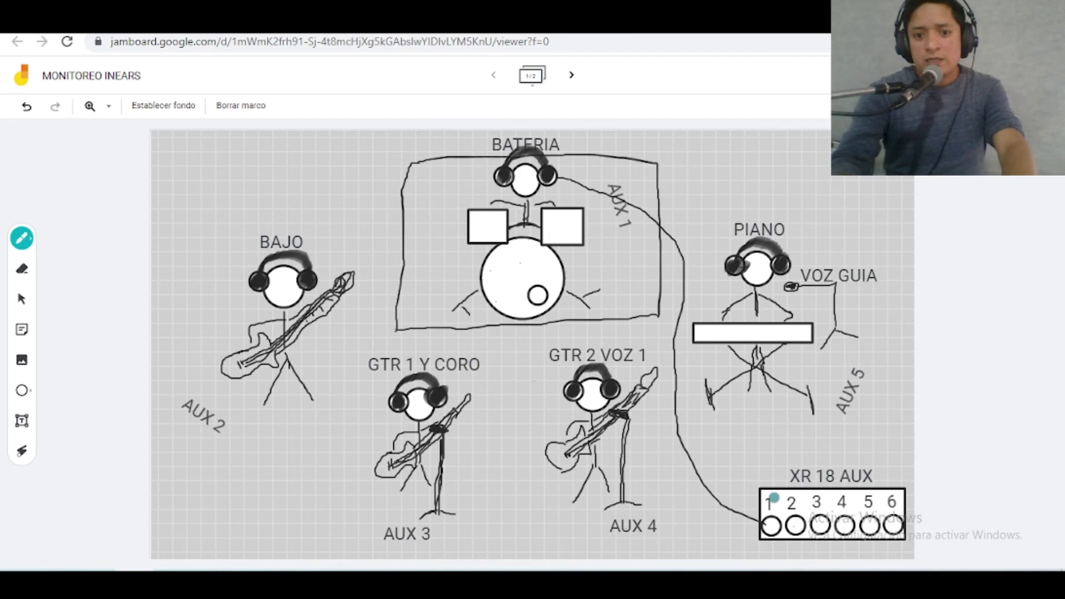
{"action": "left_click_drag", "start_coordinate": [793, 524], "coordinate": [259, 287]}
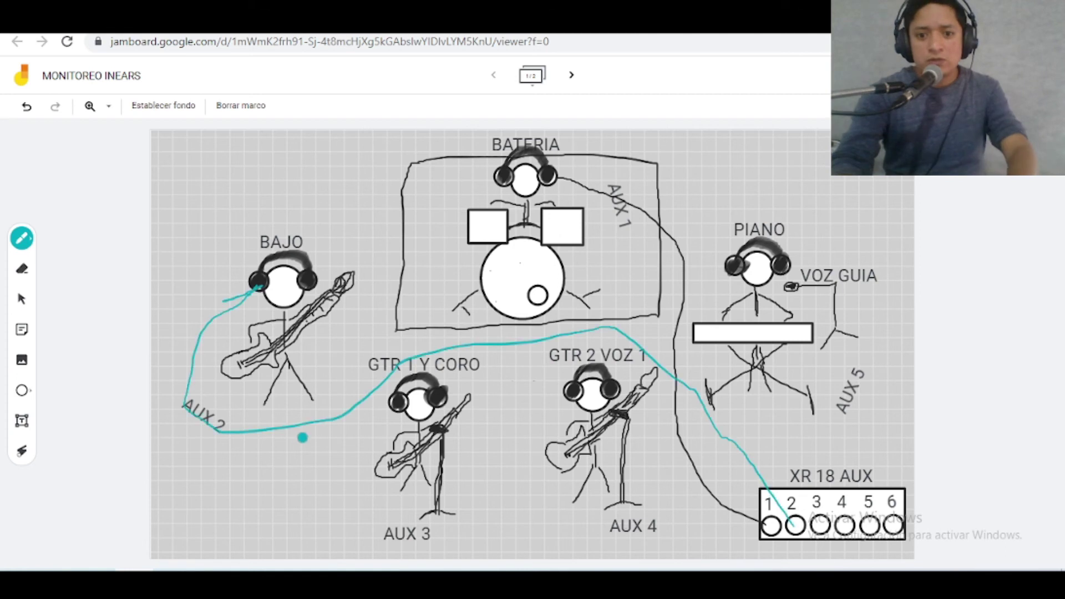
- Draw a green cable from XR 18 AUX 3 to the headphones of the GTR 1 Y CORO musician
{"action": "left_click", "coordinate": [25, 242]}
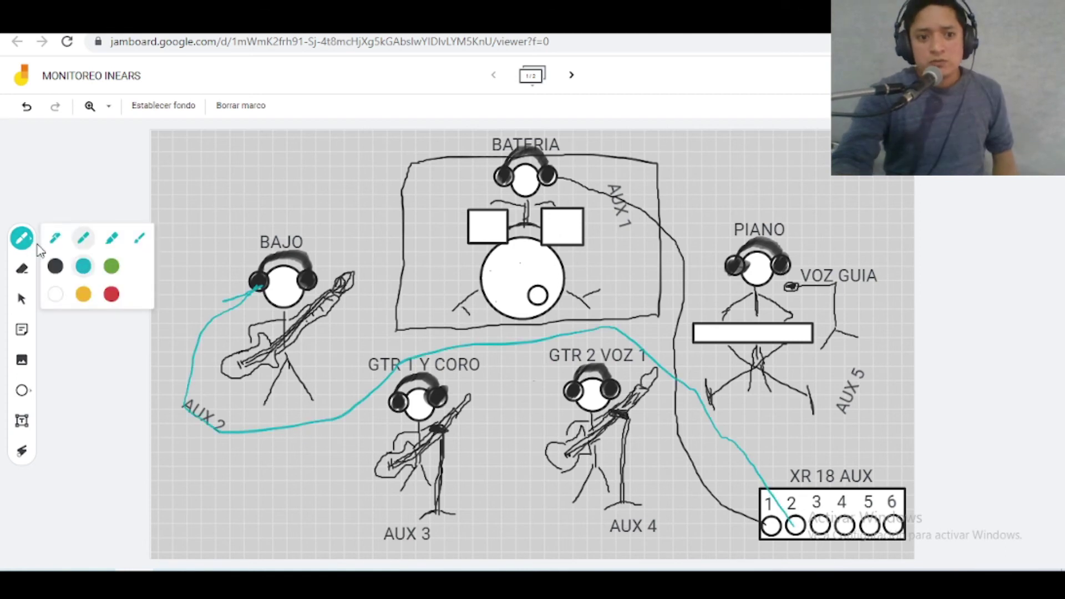
{"action": "left_click", "coordinate": [109, 270]}
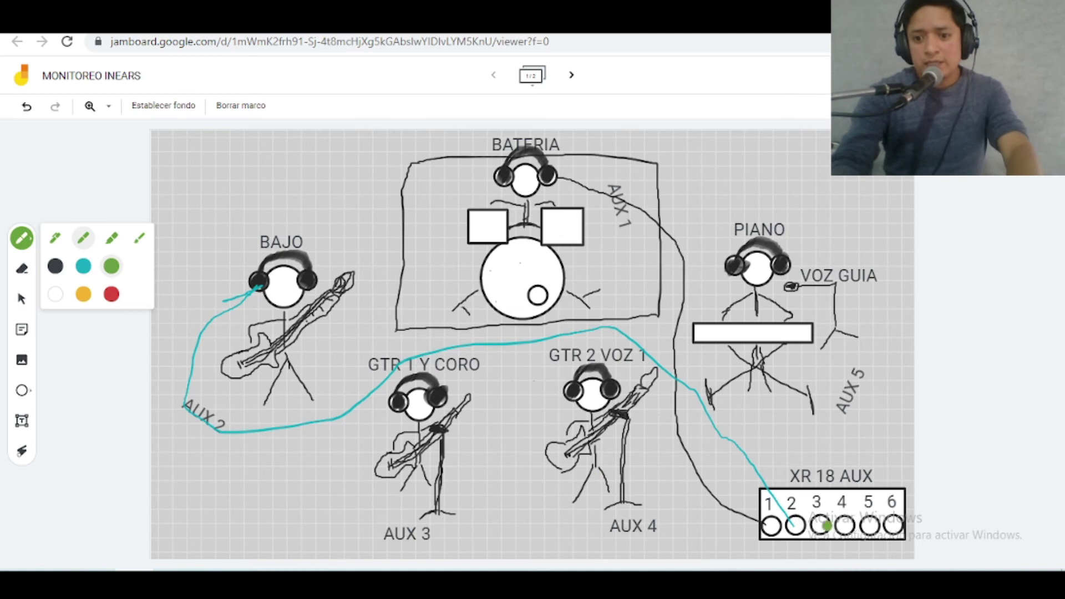
{"action": "left_click", "coordinate": [793, 488]}
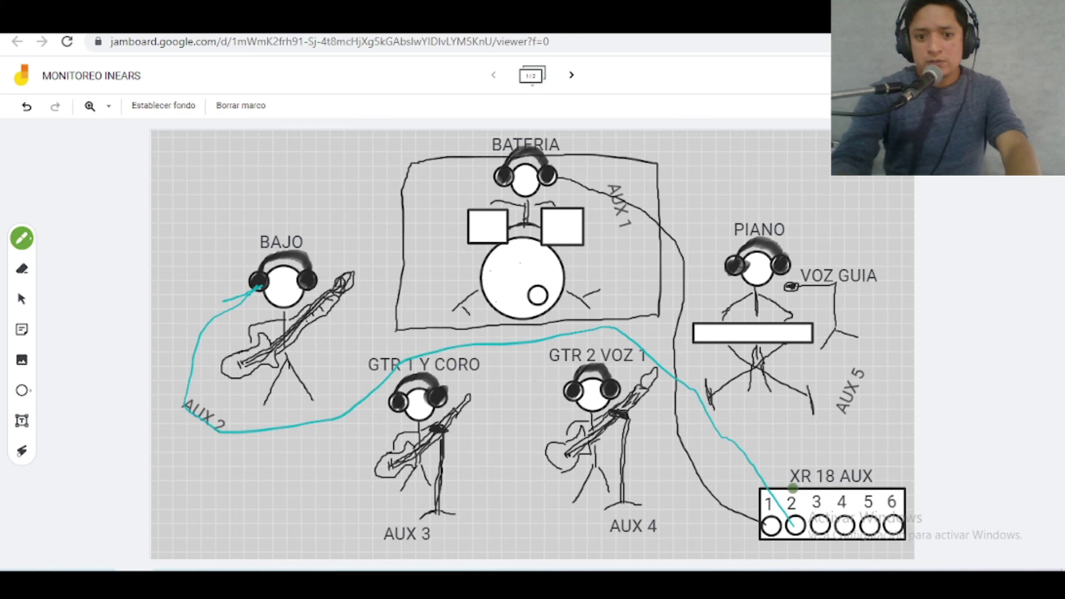
{"action": "left_click_drag", "start_coordinate": [823, 522], "coordinate": [390, 416]}
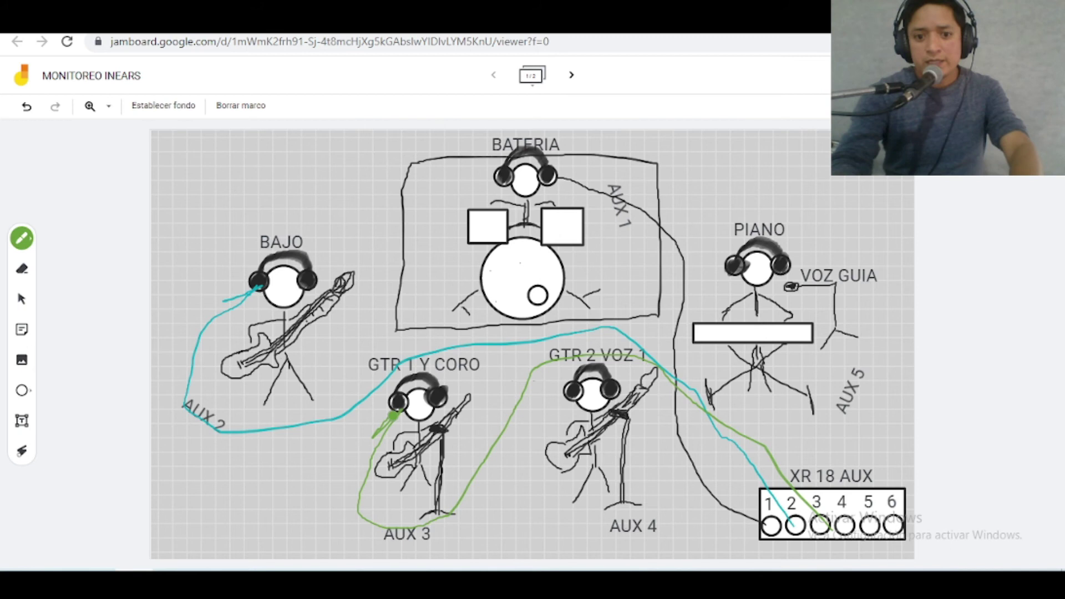
- Draw a yellow cable from XR 18 AUX 4 to the headphones of the GTR 2 VOZ 1 musician
{"action": "left_click", "coordinate": [33, 242]}
{"action": "left_click", "coordinate": [83, 295]}
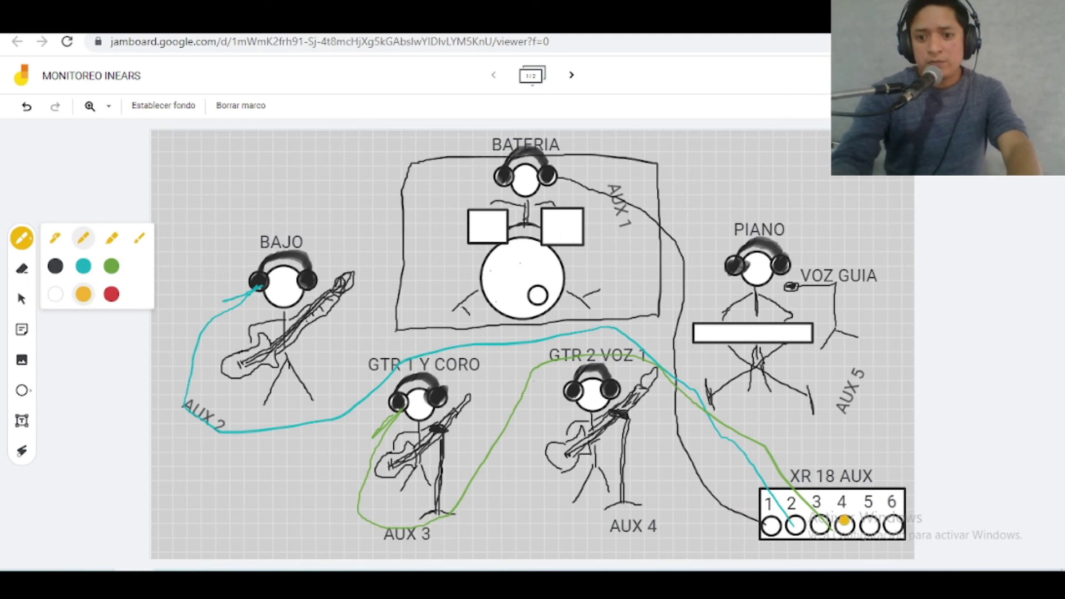
{"action": "left_click", "coordinate": [843, 522]}
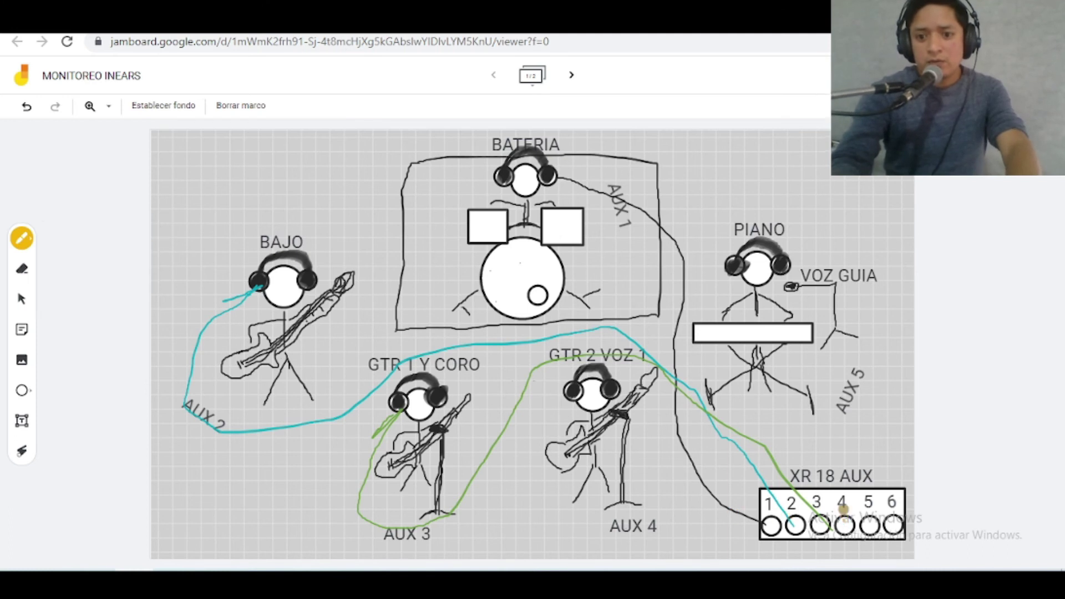
{"action": "left_click_drag", "start_coordinate": [842, 508], "coordinate": [566, 399]}
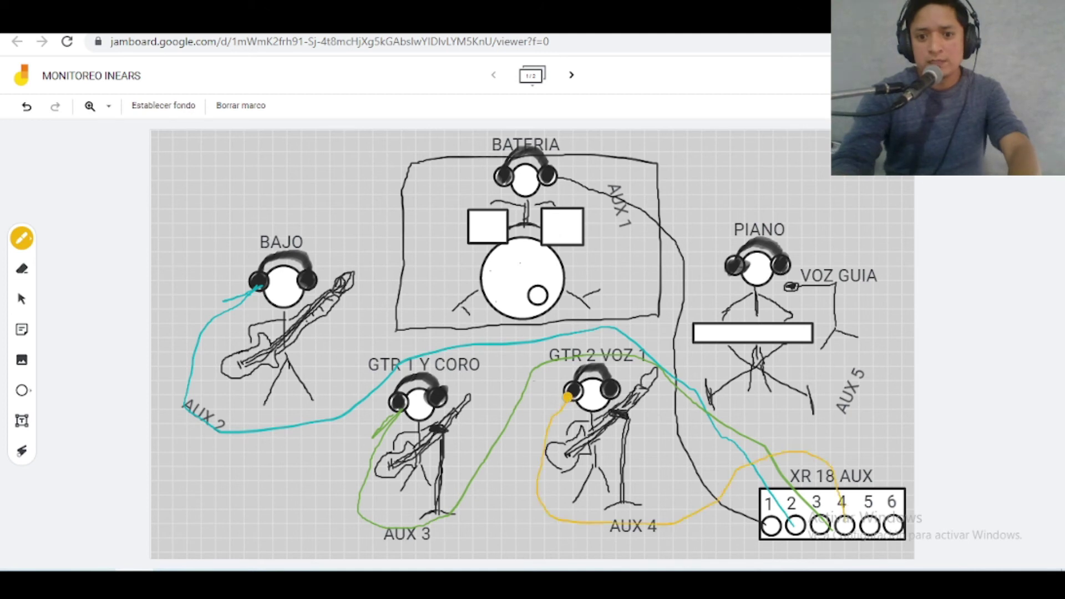
- Draw a red cable from XR 18 AUX 5 to the pianist's headphones
{"action": "left_click", "coordinate": [28, 242]}
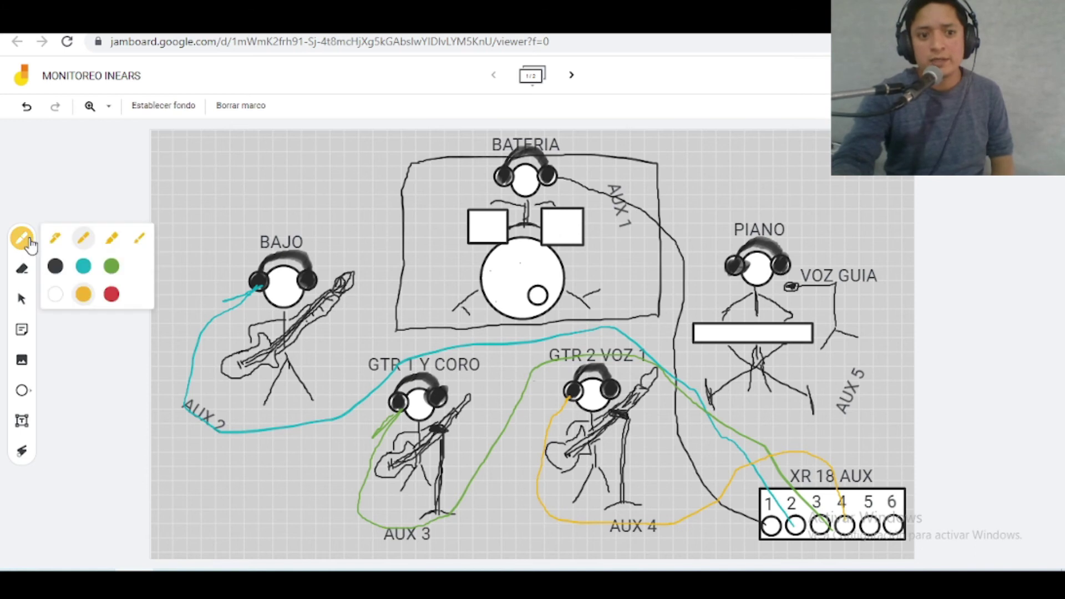
{"action": "left_click", "coordinate": [111, 294]}
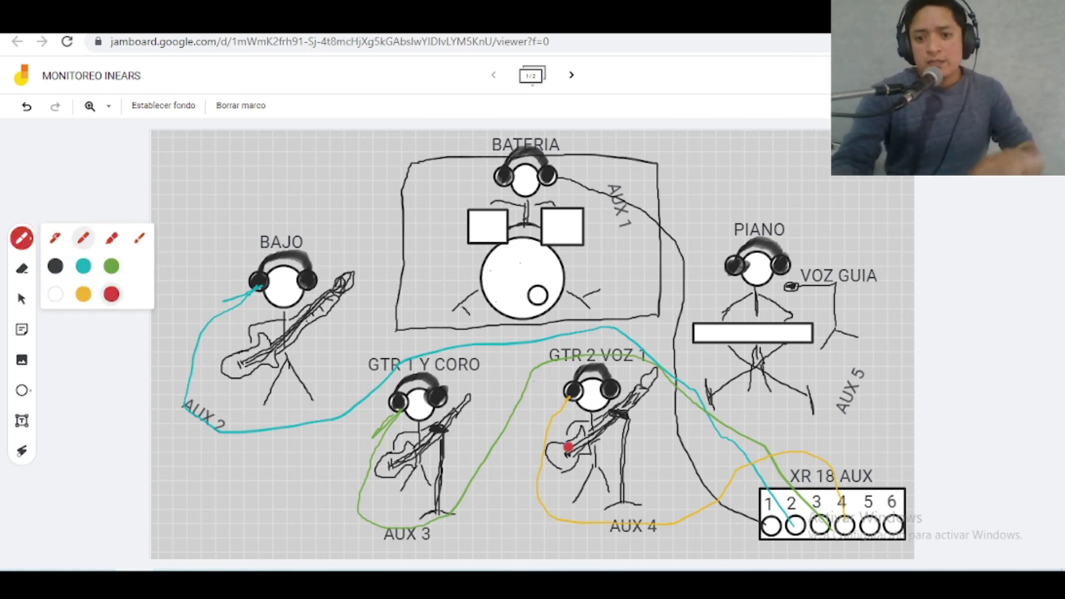
{"action": "left_click", "coordinate": [875, 530]}
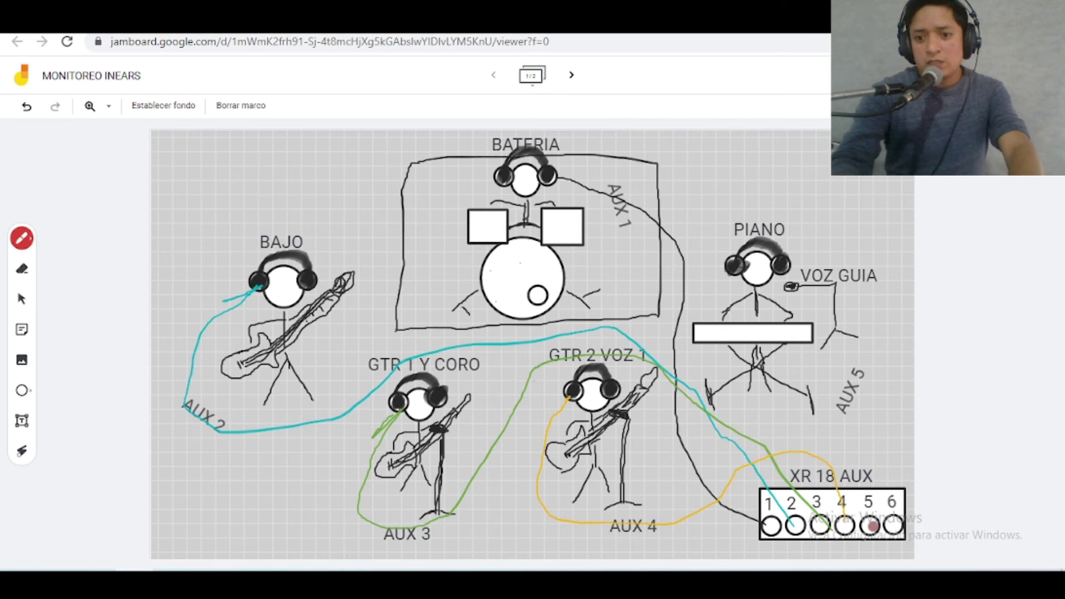
{"action": "left_click_drag", "start_coordinate": [872, 526], "coordinate": [790, 261]}
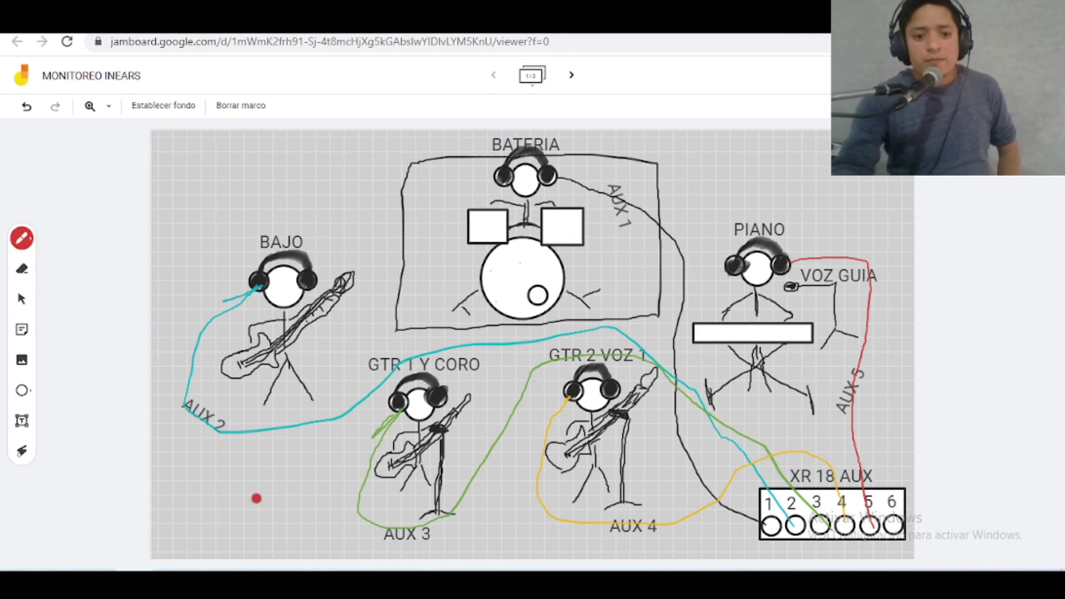
- Return to X AIR Edit and show the BATERIA bus sends
{"action": "mouse_move", "coordinate": [172, 585]}
{"action": "left_click", "coordinate": [172, 522]}
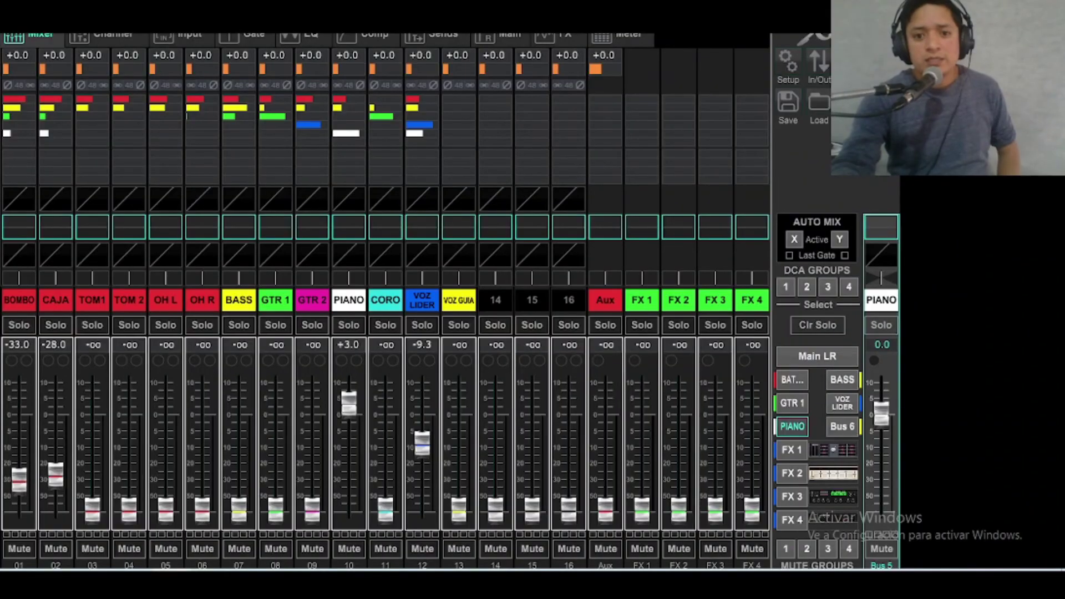
{"action": "left_click", "coordinate": [791, 380]}
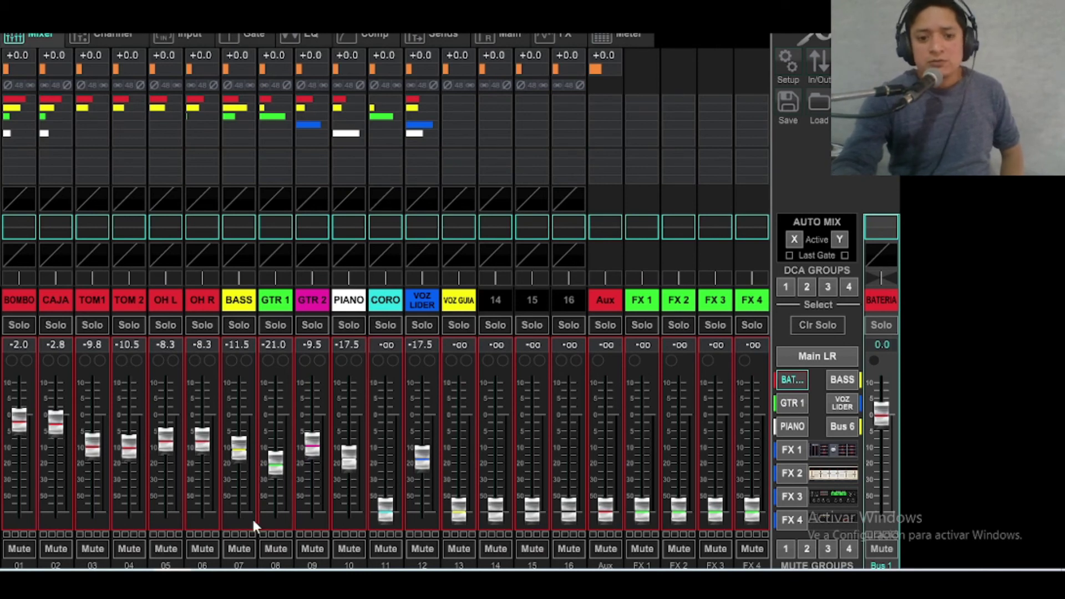
- Switch to the Jamboard in-ear diagram, point at the VOZ GUIA microphone with the laser, and compare with the floor-monitor diagram
{"action": "mouse_move", "coordinate": [134, 588]}
{"action": "left_click", "coordinate": [134, 521]}
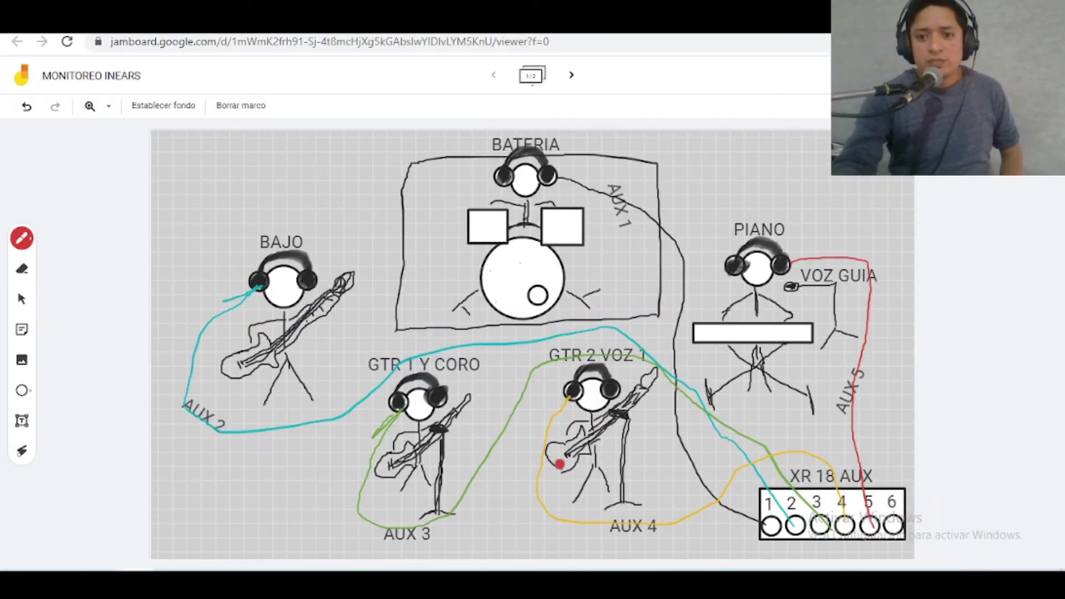
{"action": "left_click", "coordinate": [22, 450]}
{"action": "left_click_drag", "start_coordinate": [801, 289], "coordinate": [780, 294]}
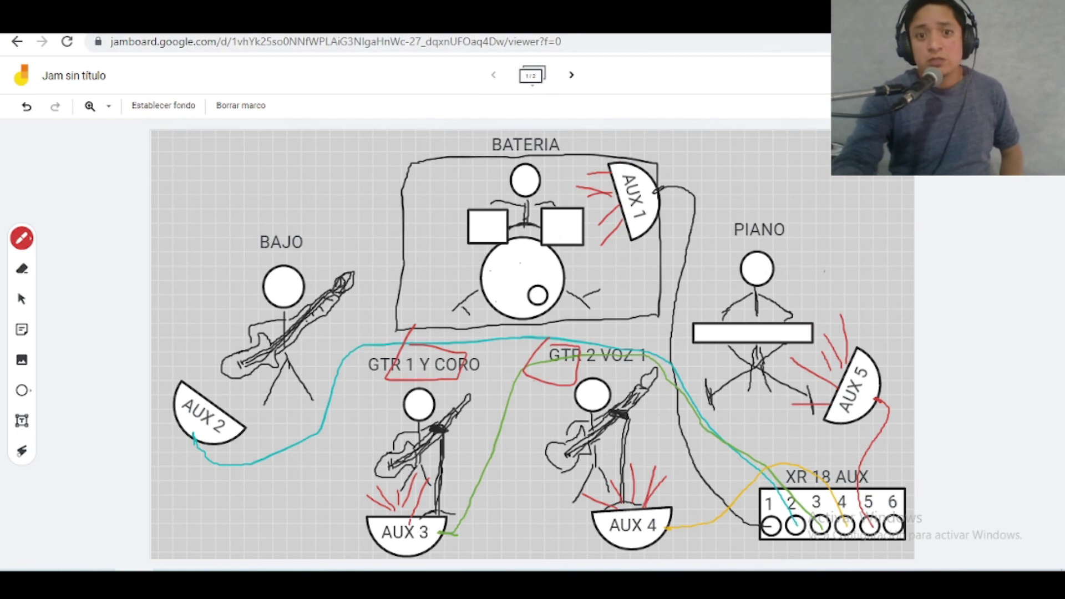
{"action": "key", "text": "ctrl+Tab"}
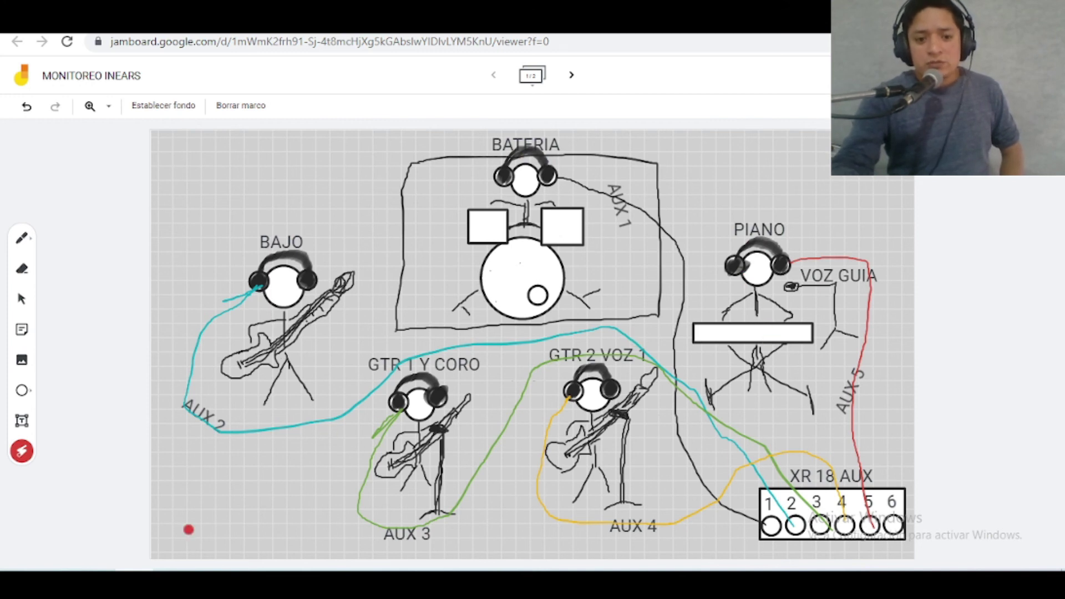
- Return to X AIR Edit and set the VOZ GUIA level in the Main LR mix to -2.2 dB
{"action": "mouse_move", "coordinate": [177, 582]}
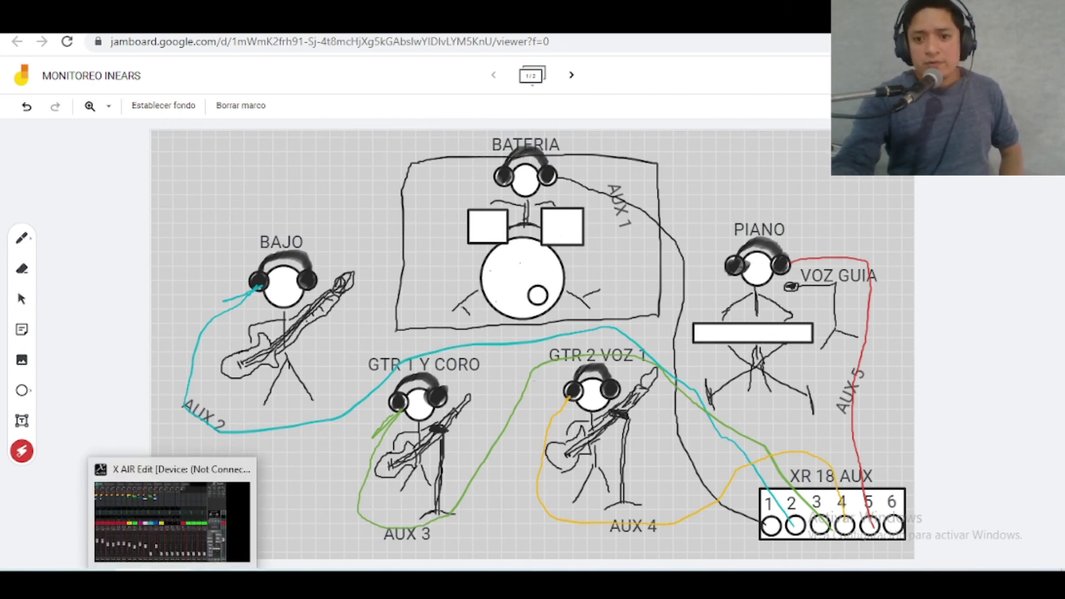
{"action": "left_click", "coordinate": [172, 521]}
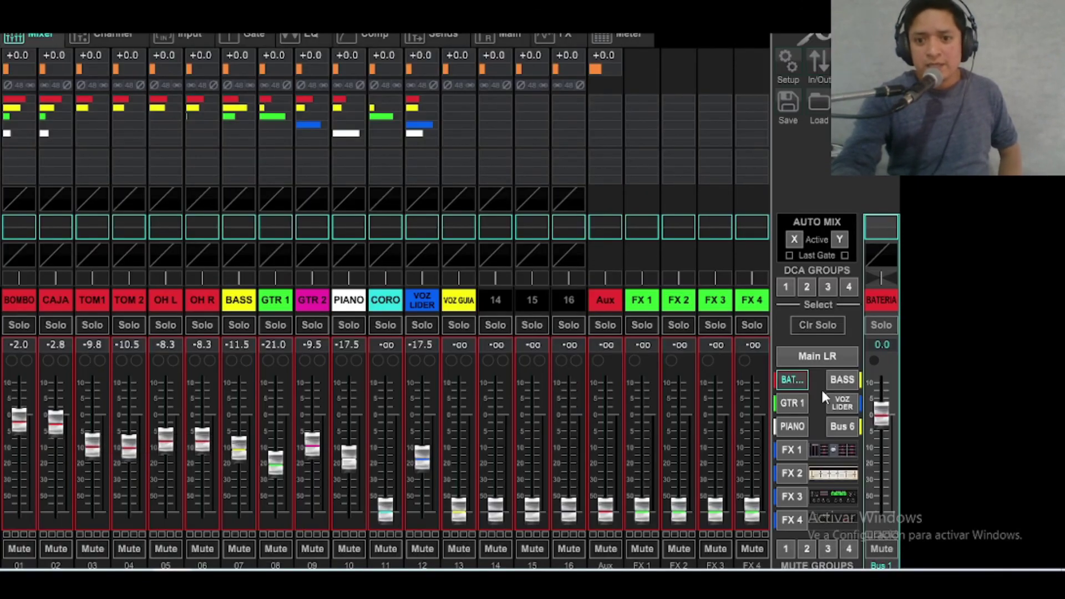
{"action": "left_click", "coordinate": [820, 357]}
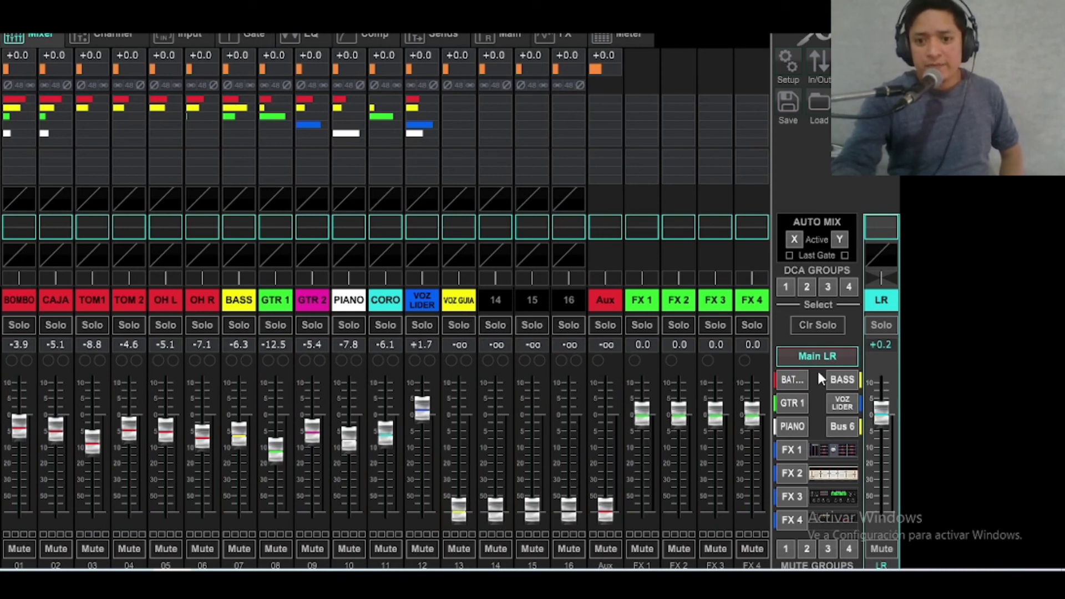
{"action": "left_click_drag", "start_coordinate": [462, 513], "coordinate": [458, 439]}
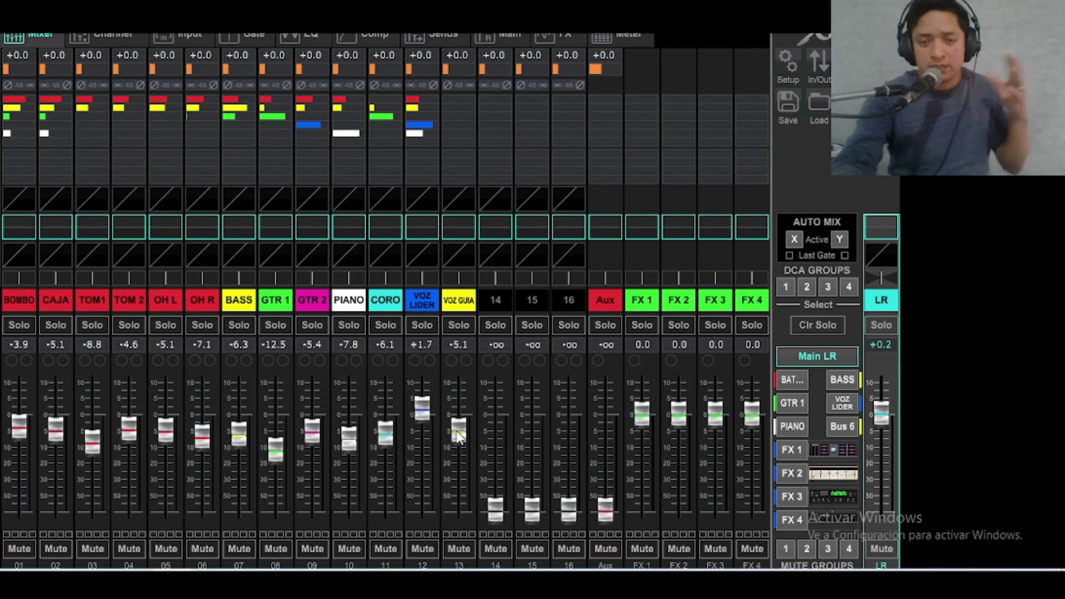
{"action": "scroll", "coordinate": [458, 438], "scroll_direction": "up", "scroll_amount": 1}
{"action": "left_click_drag", "start_coordinate": [458, 439], "coordinate": [459, 427]}
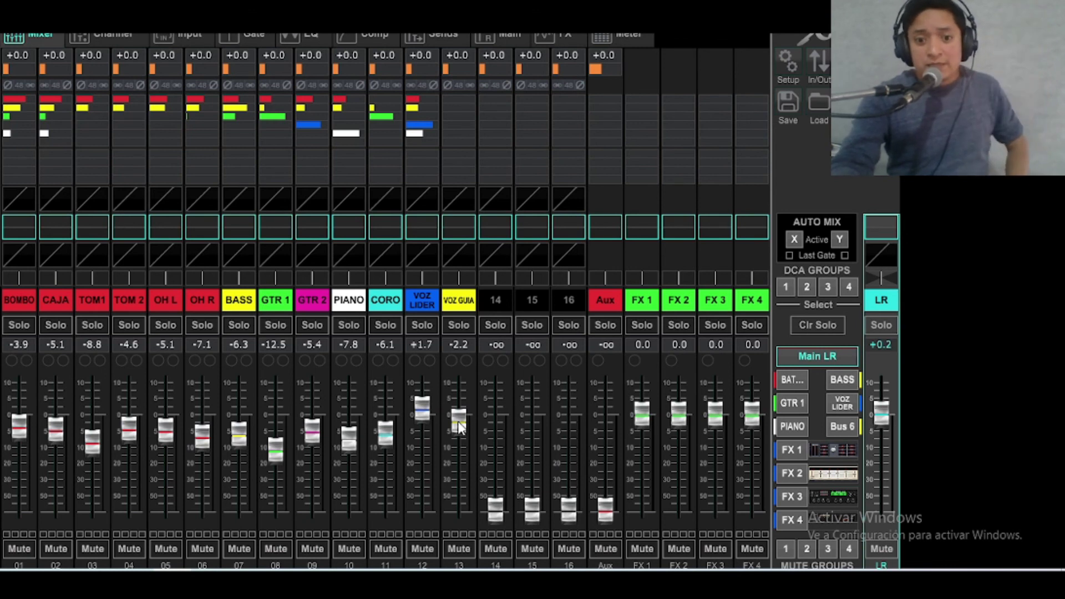
- Pull VOZ GUIA down to -oo in the Main LR mix and raise its send to +4.3 dB in the BATERIA bus
{"action": "left_click_drag", "start_coordinate": [458, 427], "coordinate": [459, 513]}
{"action": "left_click", "coordinate": [459, 548]}
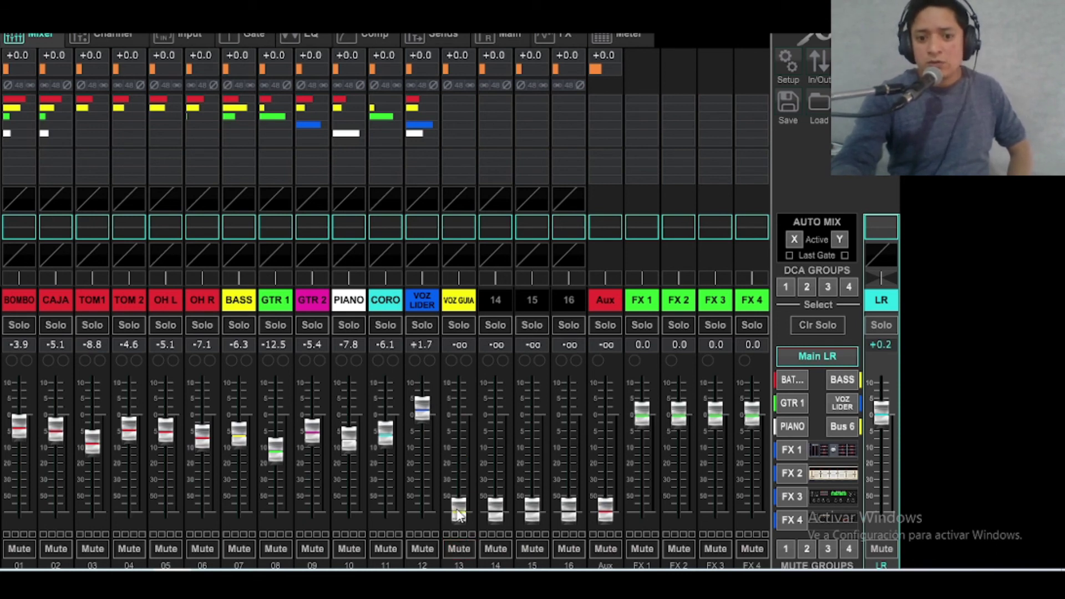
{"action": "left_click", "coordinate": [795, 380]}
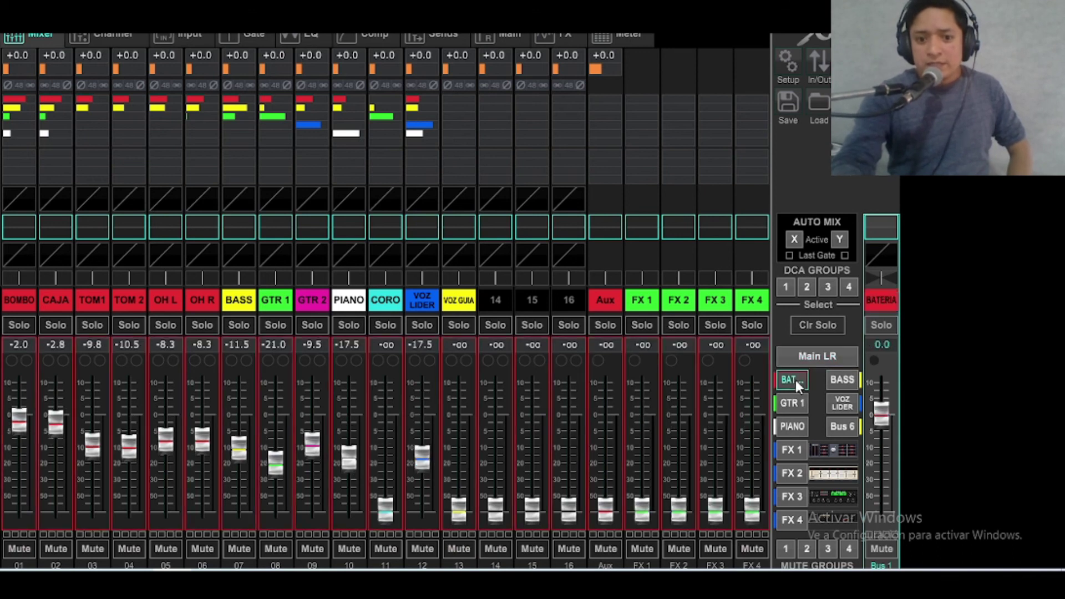
{"action": "left_click_drag", "start_coordinate": [460, 519], "coordinate": [462, 410]}
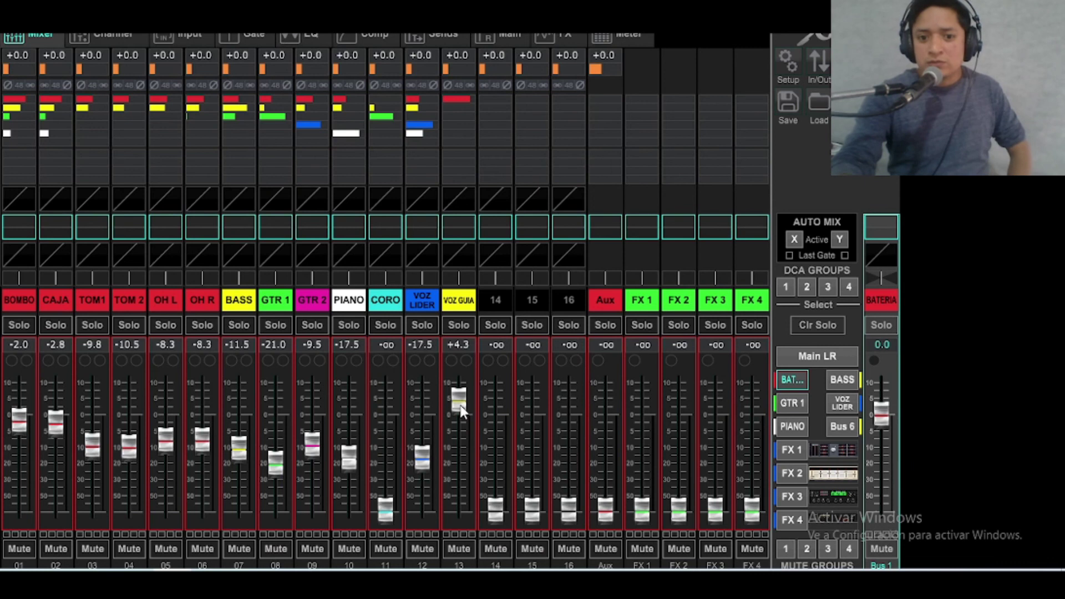
- Set the VOZ GUIA send to +1.8 dB in the BASS bus and +2.5 dB in the GTR 1 bus
{"action": "left_click_drag", "start_coordinate": [456, 508], "coordinate": [463, 409]}
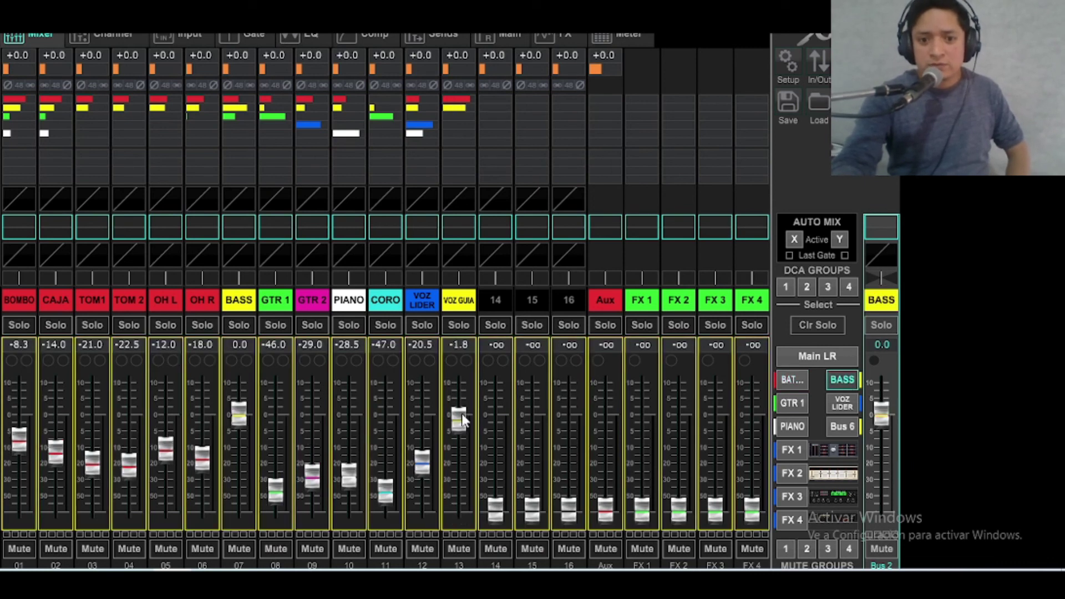
{"action": "left_click", "coordinate": [792, 403]}
{"action": "left_click_drag", "start_coordinate": [459, 506], "coordinate": [460, 405]}
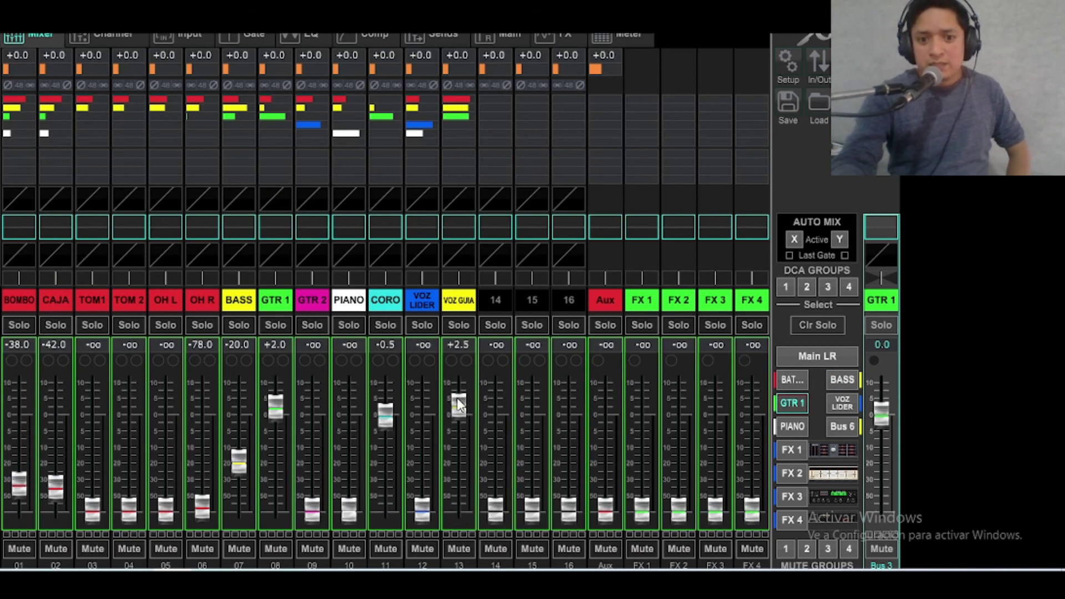
- Set the VOZ GUIA send to +2.0 dB in the VOZ LIDER bus and +4.0 dB in the PIANO bus
{"action": "left_click", "coordinate": [838, 404]}
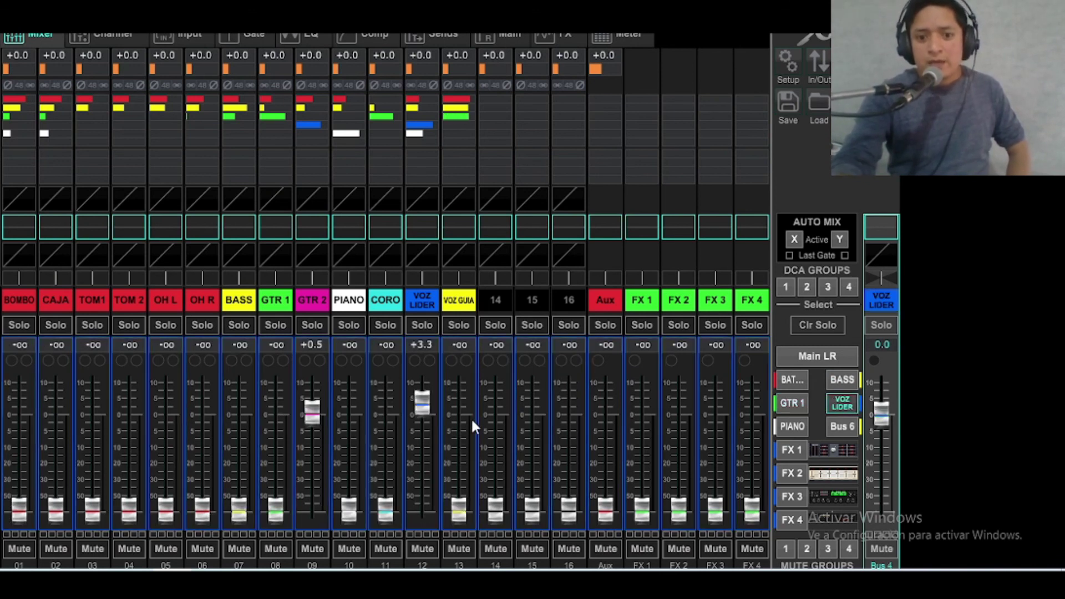
{"action": "left_click_drag", "start_coordinate": [458, 513], "coordinate": [451, 408]}
{"action": "left_click", "coordinate": [792, 426]}
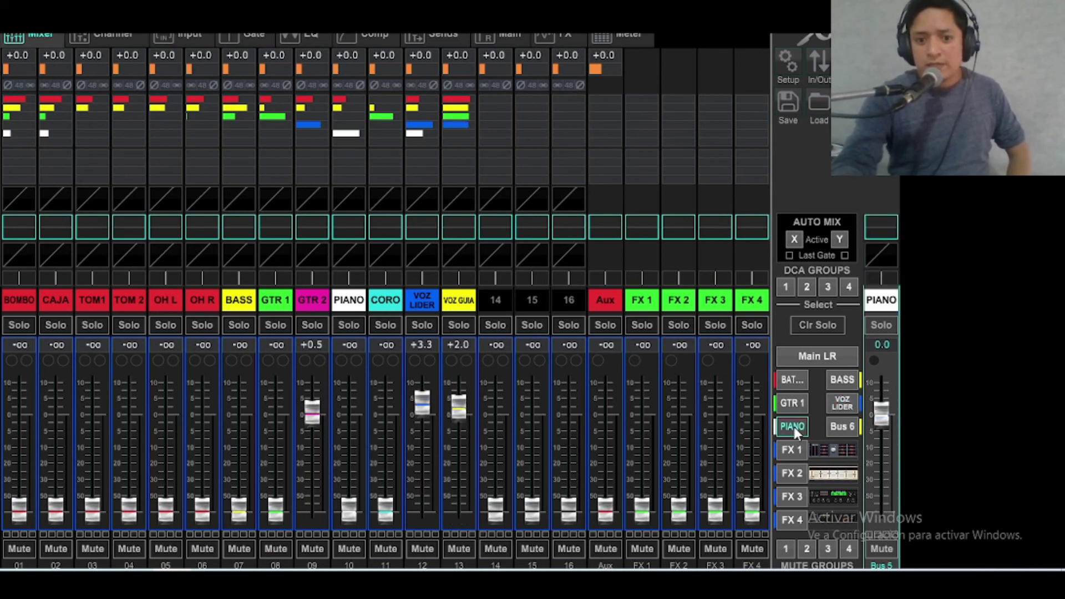
{"action": "left_click_drag", "start_coordinate": [454, 508], "coordinate": [459, 405]}
- Switch to the Jamboard in-ear diagram and point out the pianist with the laser
{"action": "mouse_move", "coordinate": [172, 585]}
{"action": "key", "text": "alt+Tab"}
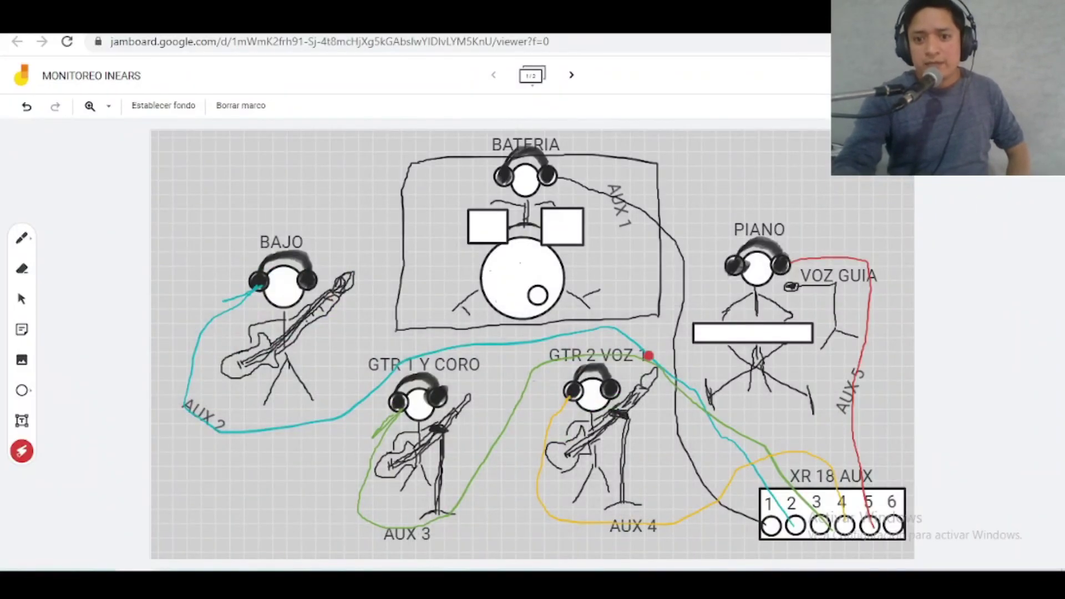
{"action": "left_click_drag", "start_coordinate": [724, 261], "coordinate": [716, 234]}
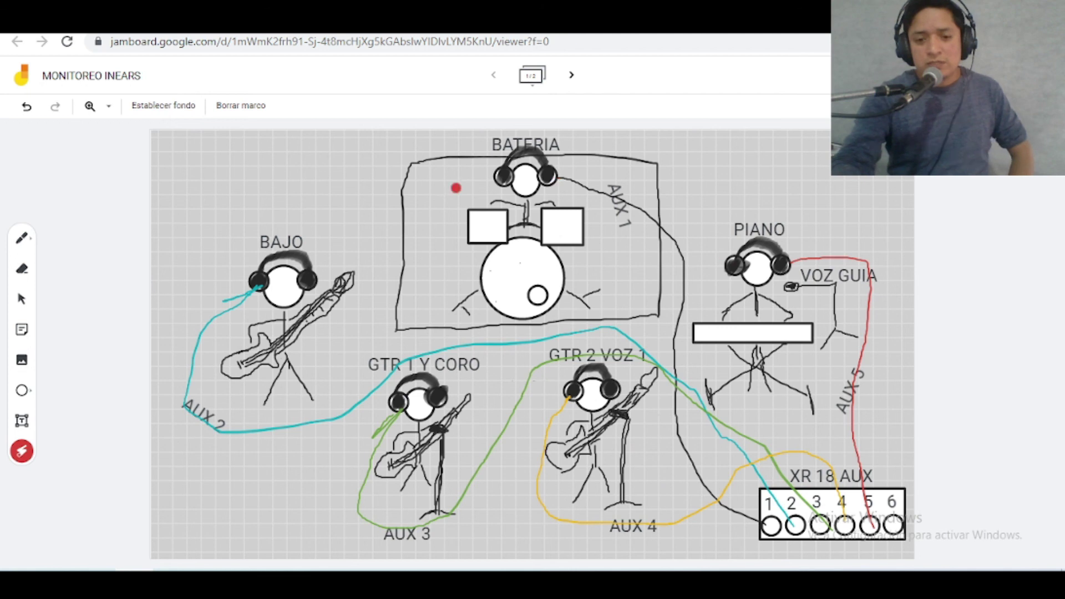
- Return to X AIR Edit and set the PIANO channel send to +4.0 dB in the PIANO bus
{"action": "left_click", "coordinate": [294, 562]}
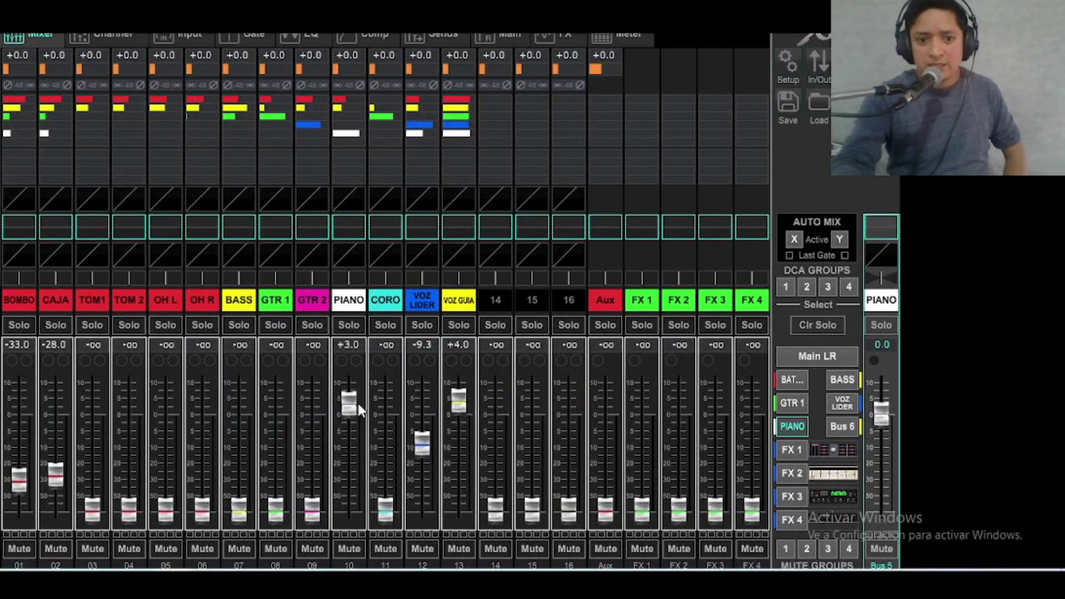
{"action": "left_click_drag", "start_coordinate": [357, 411], "coordinate": [357, 408]}
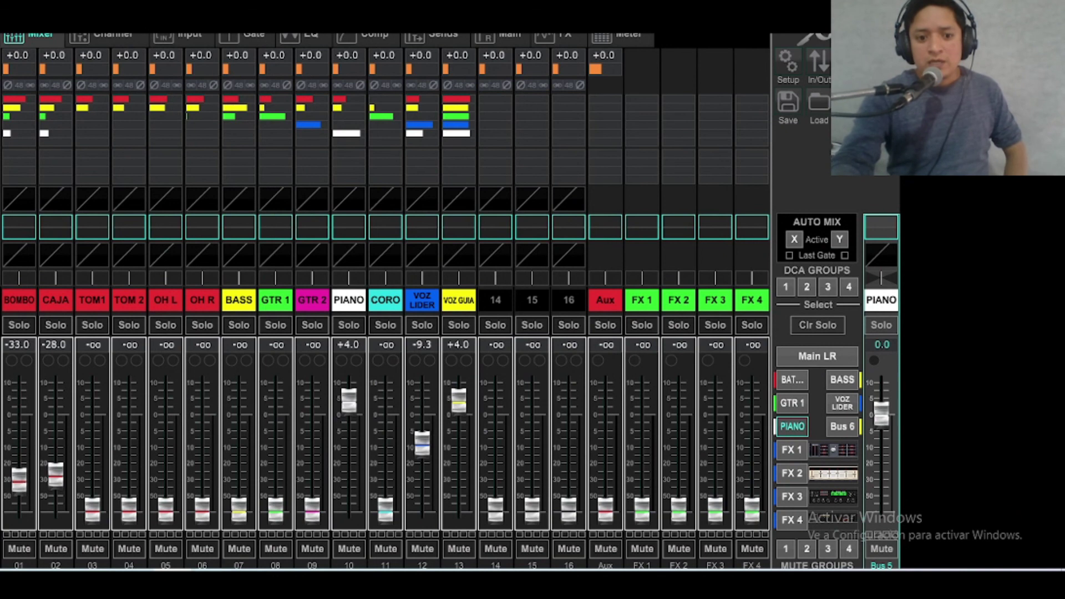
- Switch back to the Jamboard in-ear diagram and indicate the pianist's headphones beside the VOZ GUIA microphone with the laser
{"action": "left_click", "coordinate": [174, 577]}
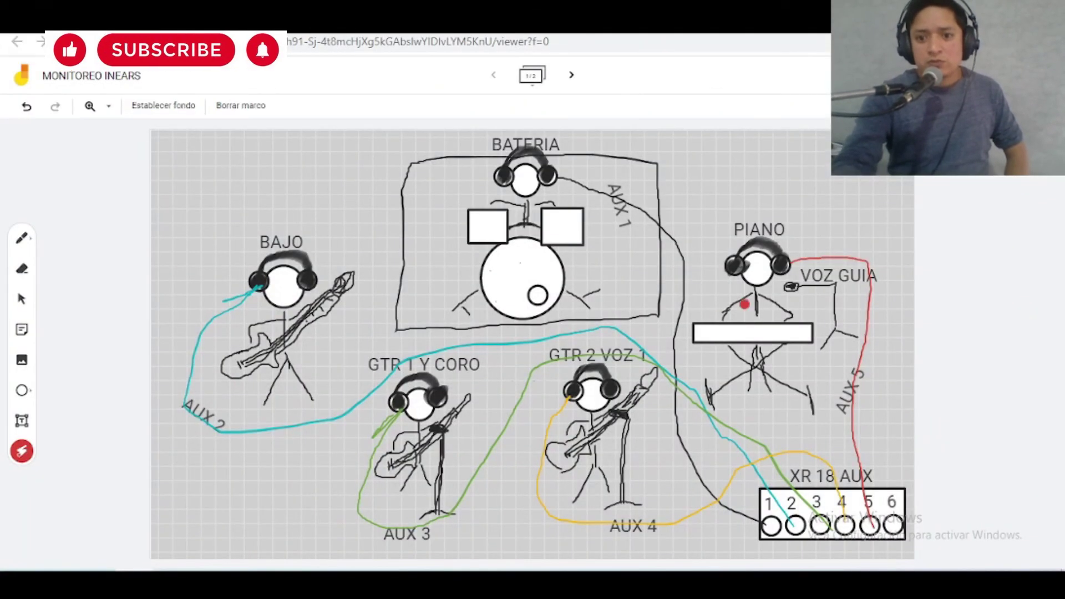
{"action": "left_click_drag", "start_coordinate": [793, 260], "coordinate": [797, 221]}
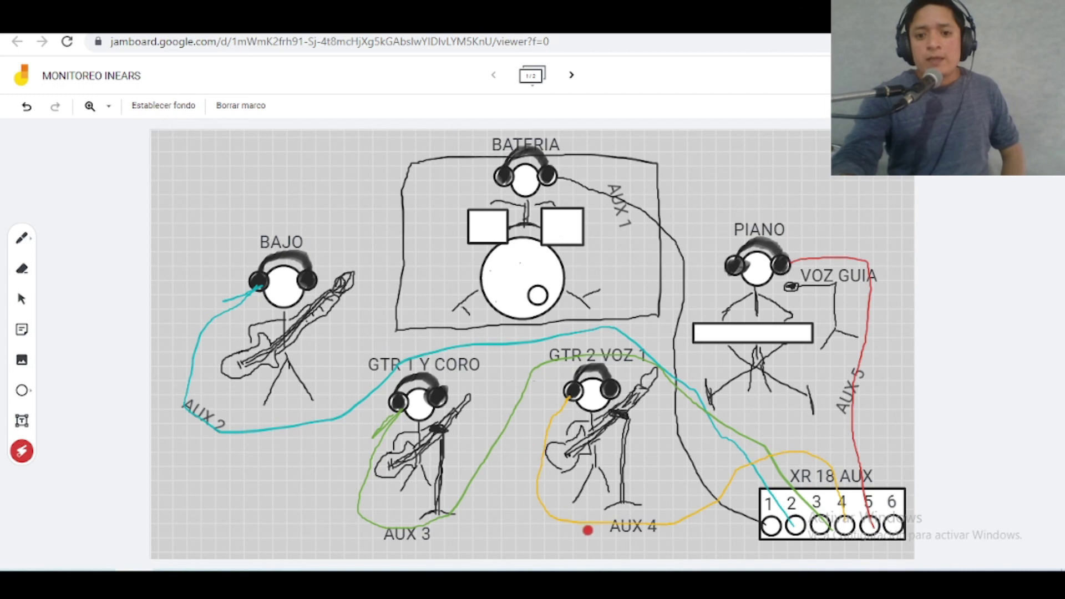
- Return to X AIR Edit and compare the Main LR mix with the BATERIA, GTR 1, BASS and PIANO bus sends
{"action": "left_click", "coordinate": [172, 586]}
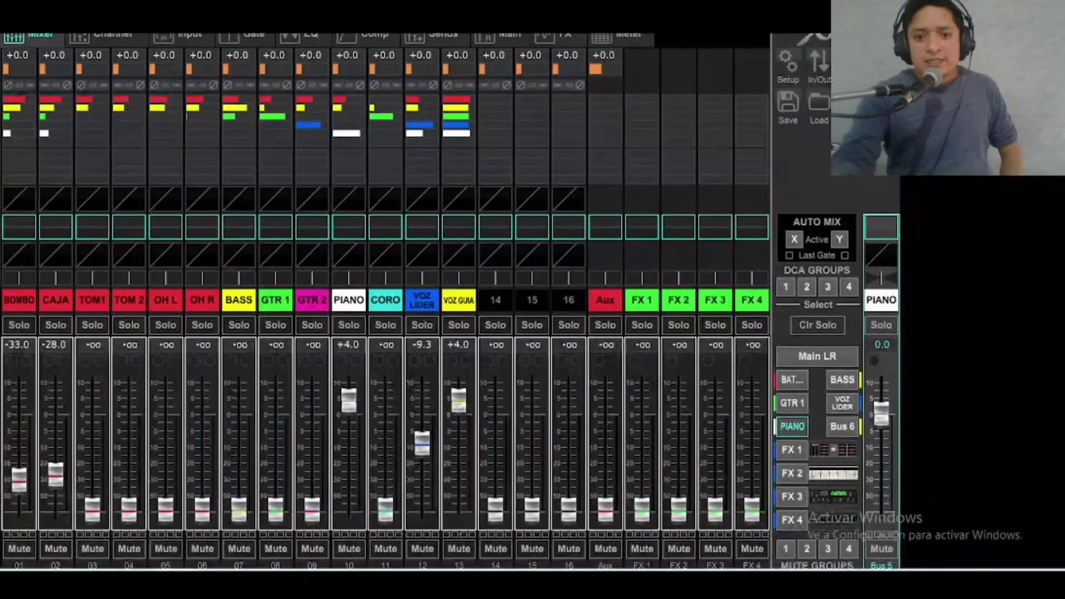
{"action": "left_click", "coordinate": [793, 361]}
{"action": "left_click", "coordinate": [792, 379]}
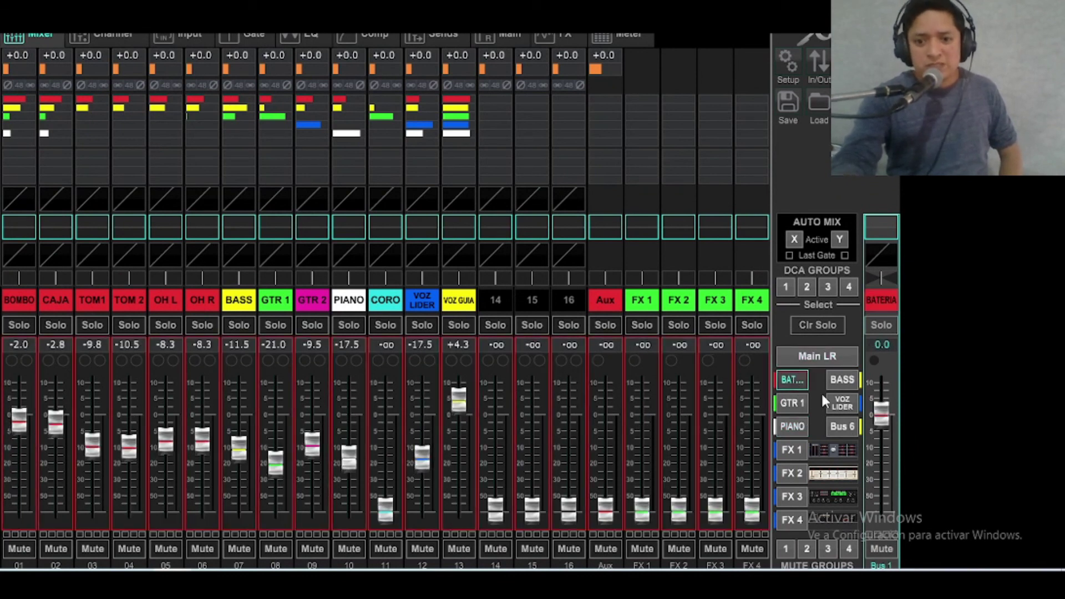
{"action": "left_click", "coordinate": [811, 355]}
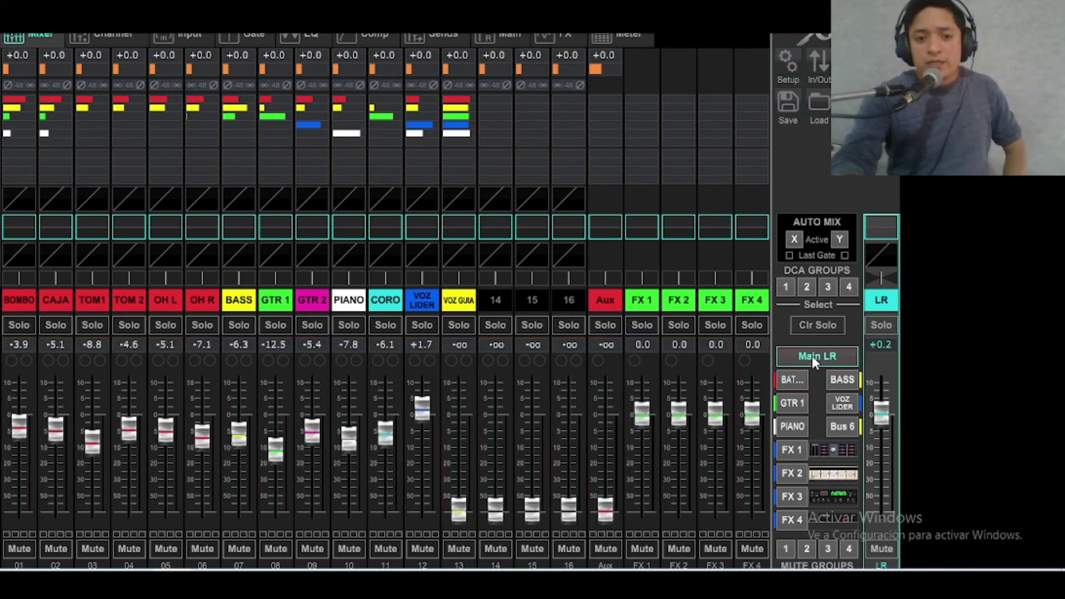
{"action": "left_click", "coordinate": [791, 382]}
{"action": "left_click", "coordinate": [794, 403]}
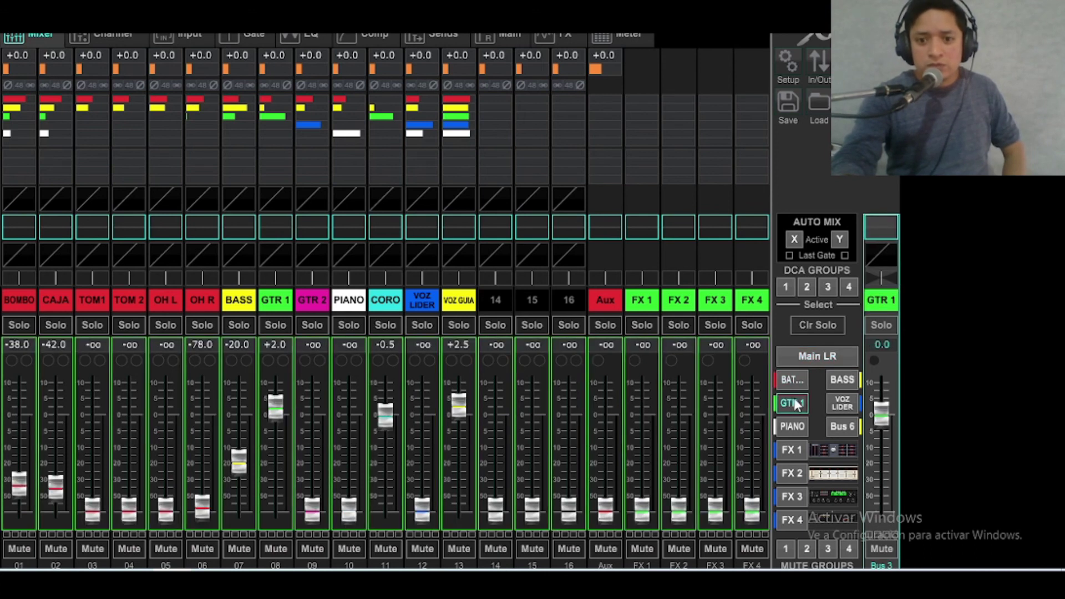
{"action": "left_click", "coordinate": [844, 382]}
{"action": "left_click", "coordinate": [793, 427]}
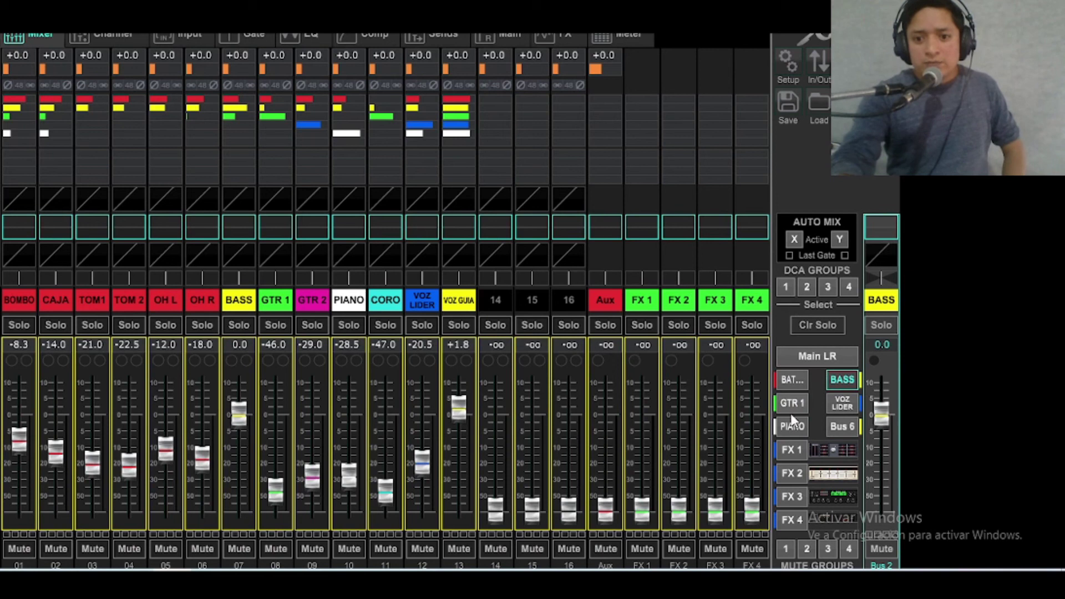
{"action": "left_click", "coordinate": [796, 360]}
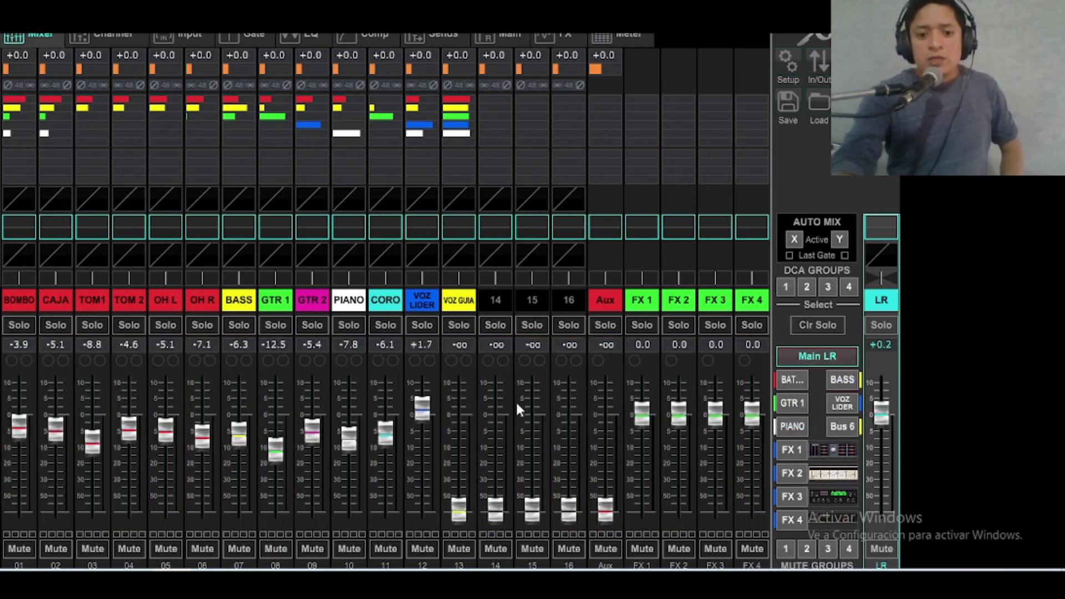
- Switch to Jamboard and compare the in-ear monitoring diagram with the floor-monitor diagram, ending on the in-ear one
{"action": "key", "text": "alt+Tab"}
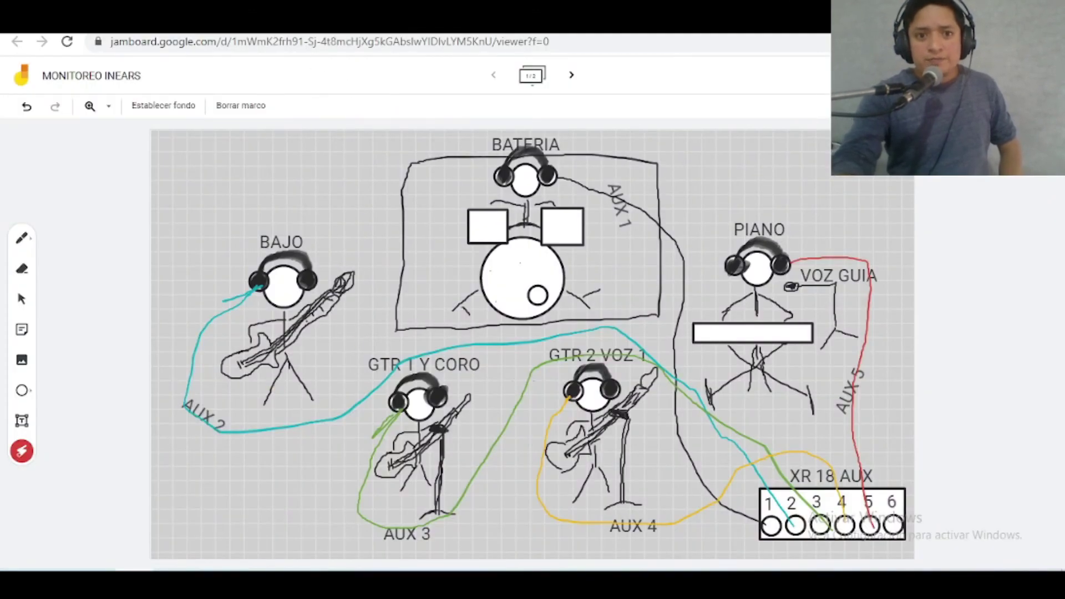
{"action": "key", "text": "alt+Tab"}
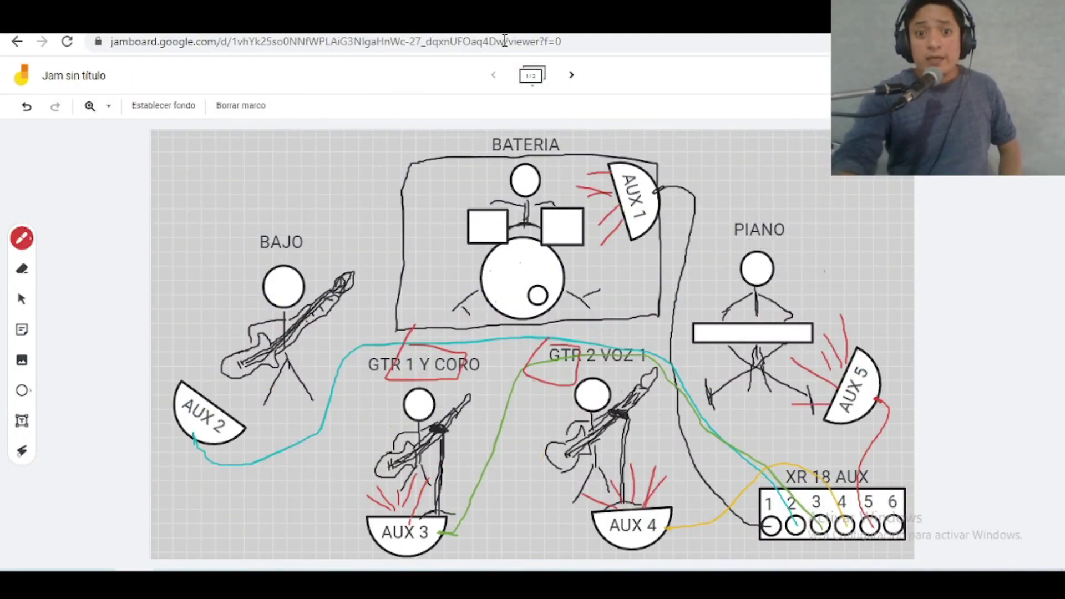
{"action": "key", "text": "alt+Tab"}
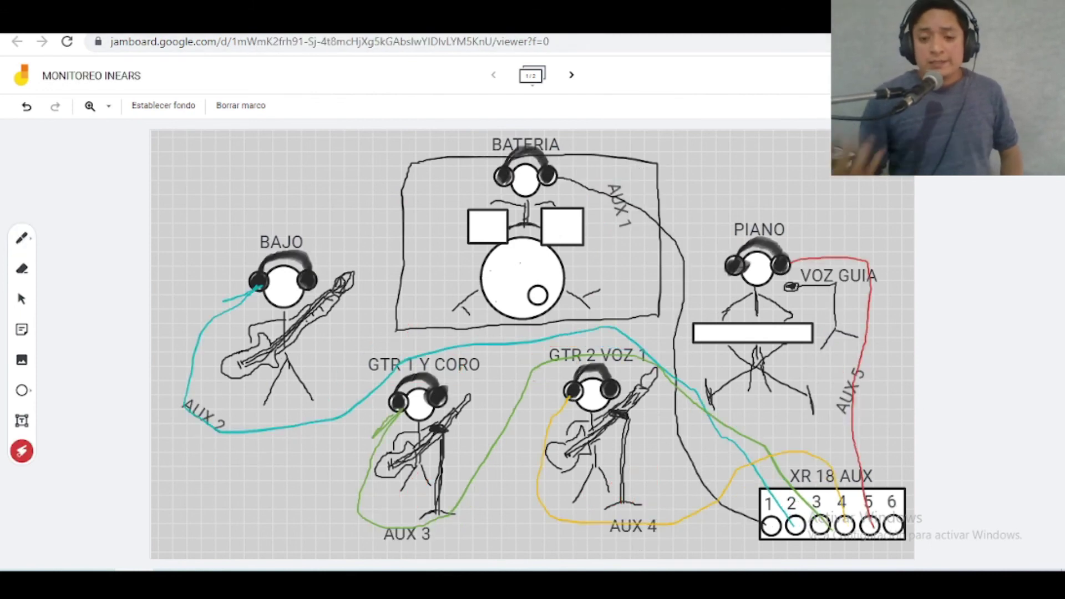